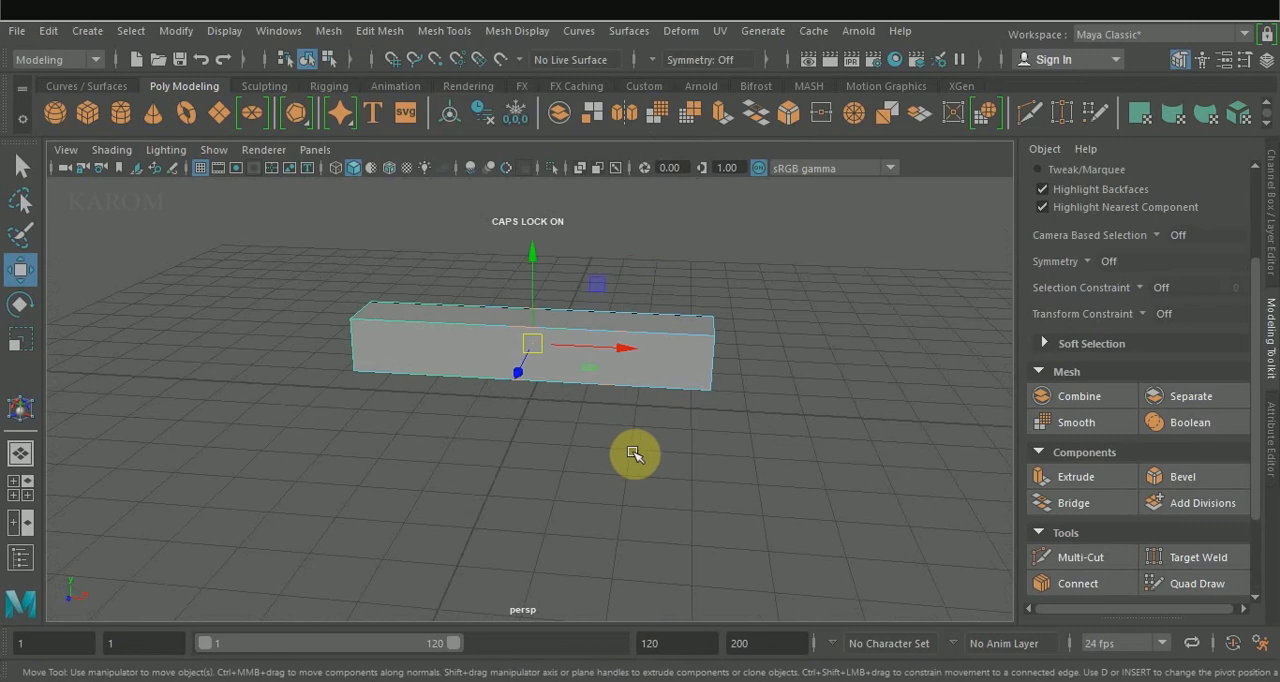
Cut three evenly distributed edge loops across the long box by connecting its lengthwise edges with 3 segments.
{"action": "left_click", "coordinate": [1121, 589]}
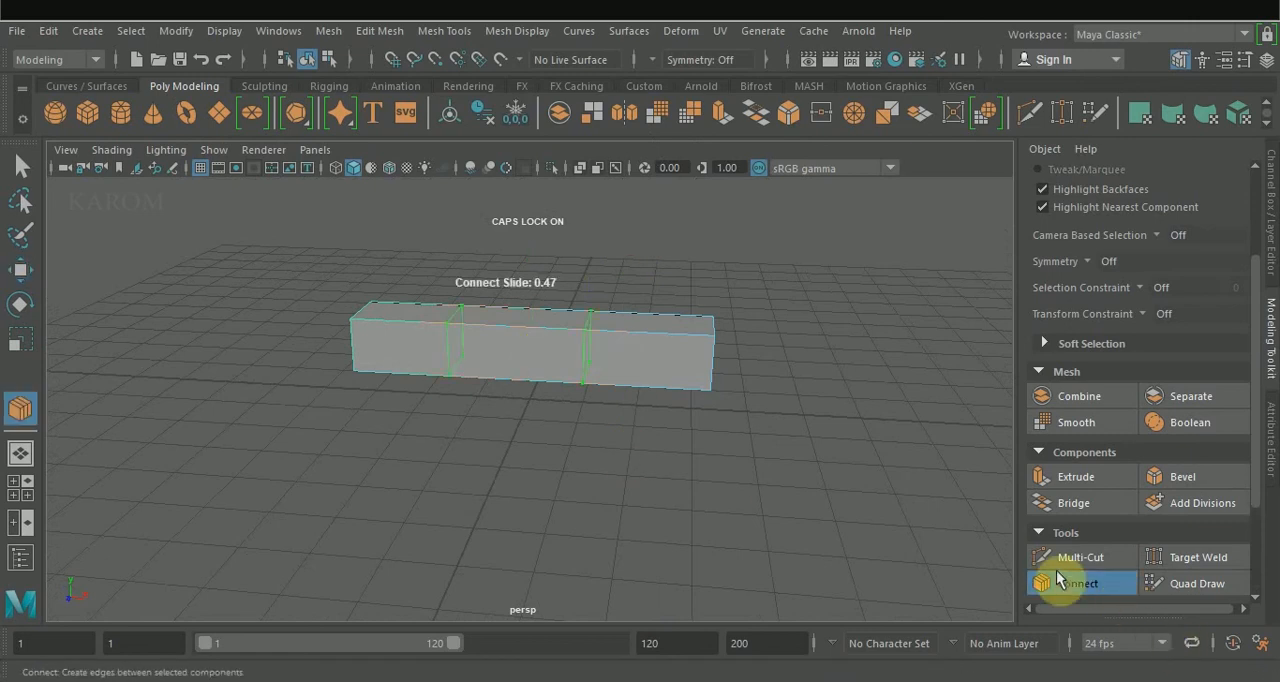
{"action": "left_click", "coordinate": [1120, 515]}
{"action": "type", "text": "3"}
{"action": "key", "text": "Return"}
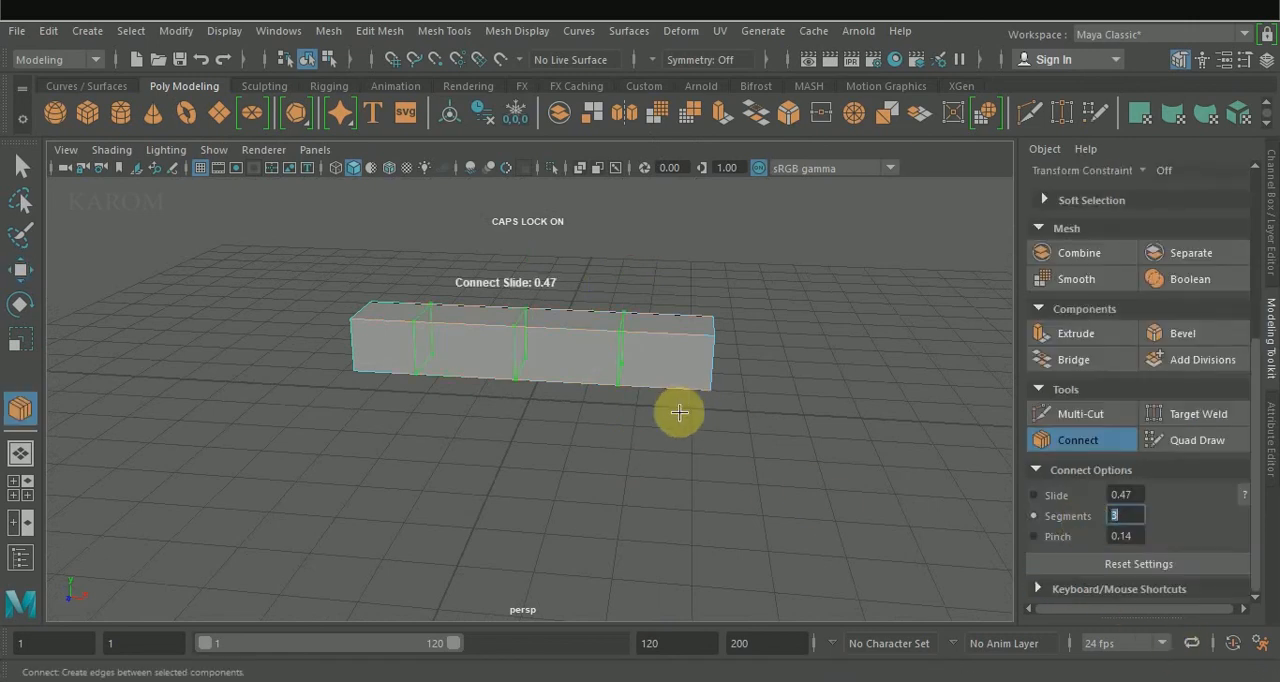
{"action": "left_click", "coordinate": [1078, 442]}
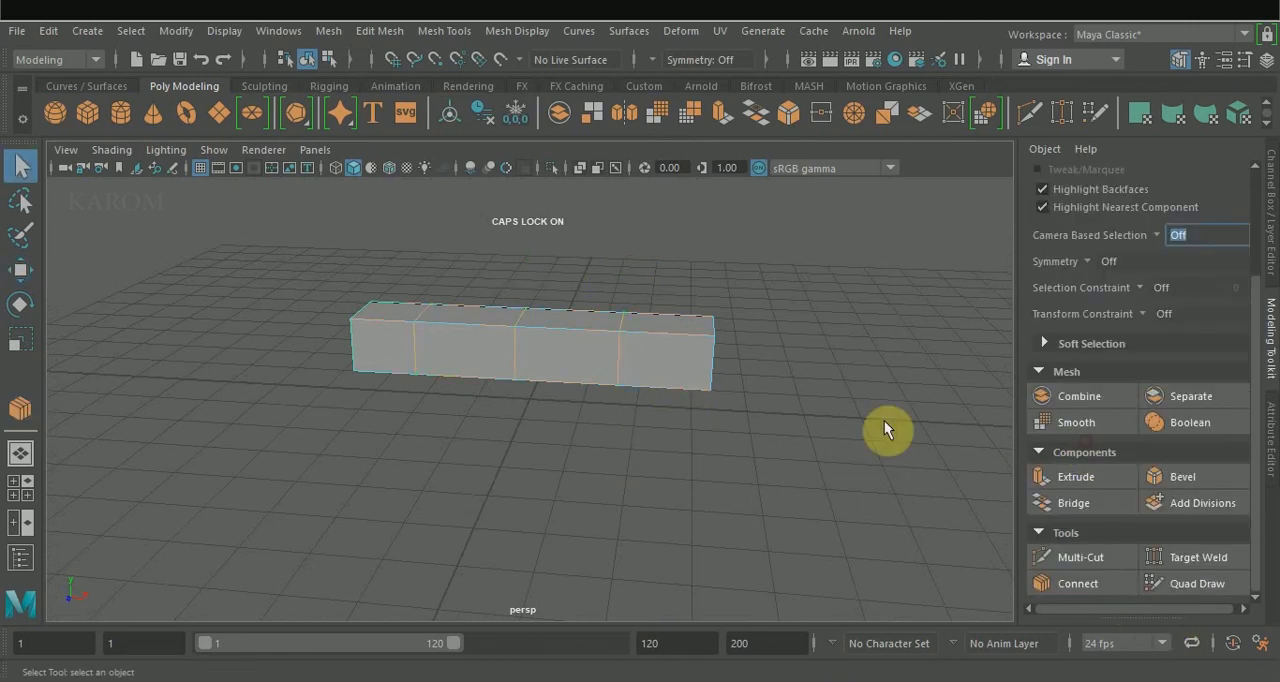
Move the new edge loops along the X axis so they divide the half of the box towards positive X.
{"action": "left_click", "coordinate": [602, 338]}
{"action": "key", "text": "w"}
{"action": "left_click_drag", "start_coordinate": [698, 354], "coordinate": [705, 355]}
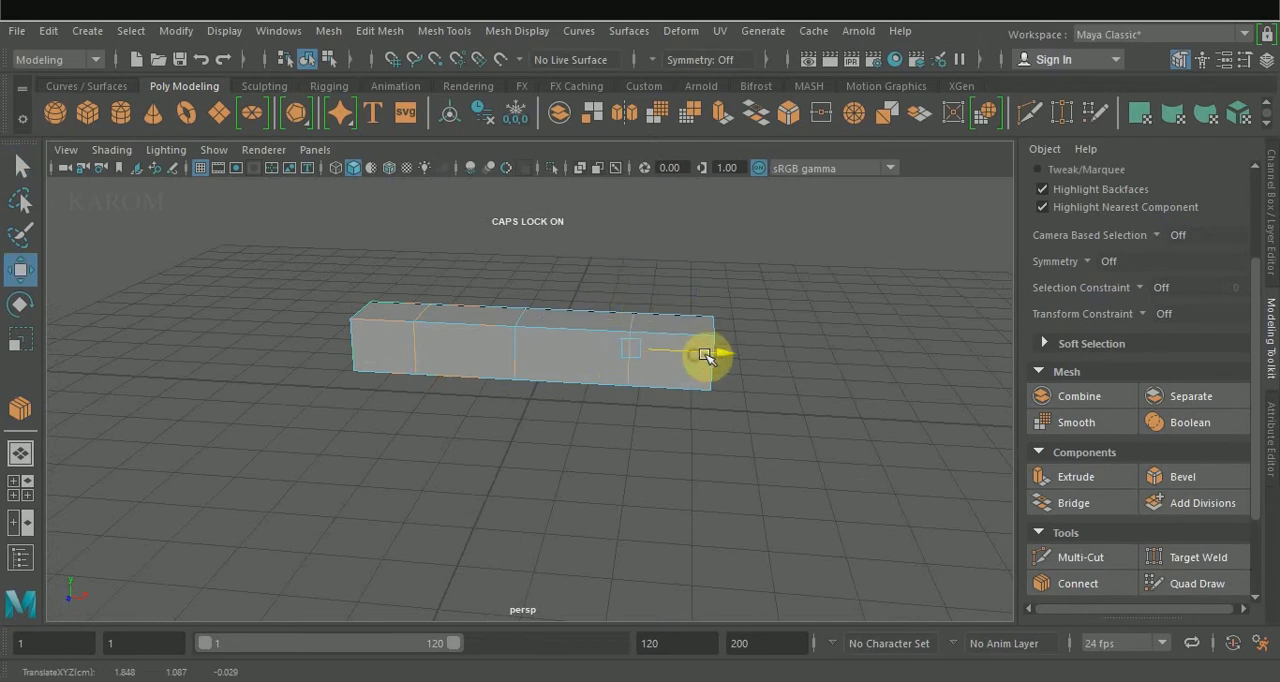
{"action": "double_click", "coordinate": [420, 350]}
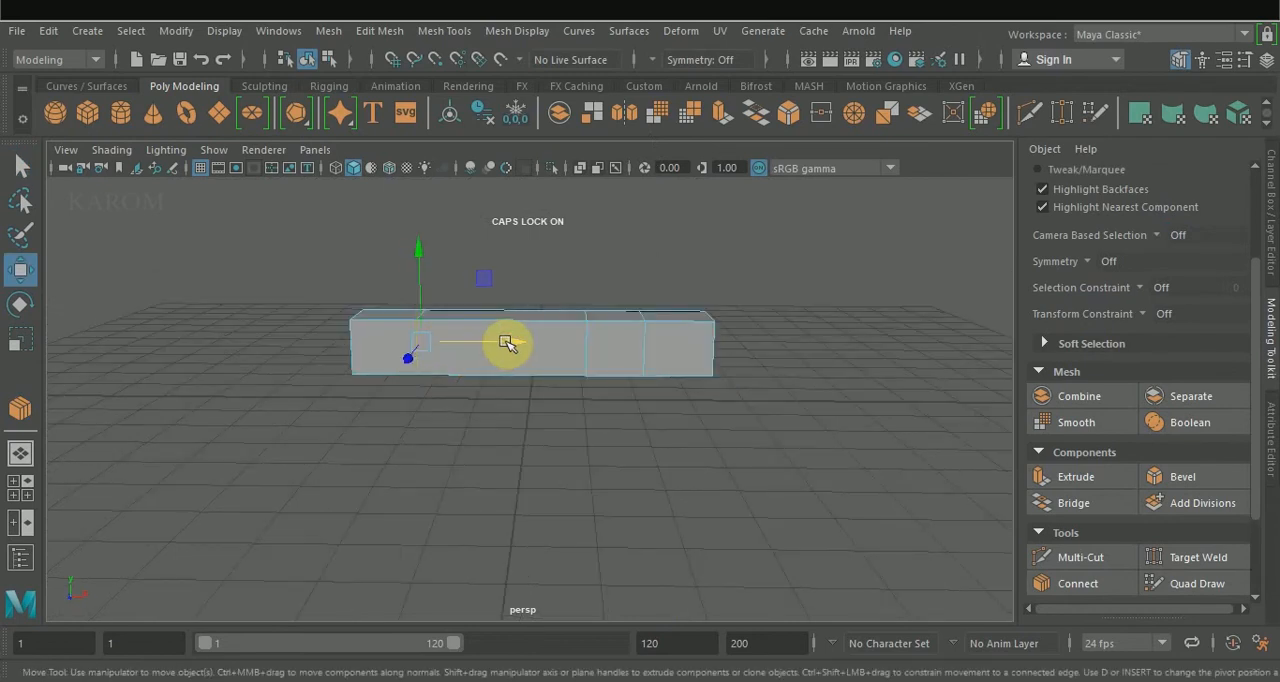
{"action": "left_click_drag", "start_coordinate": [507, 343], "coordinate": [618, 332]}
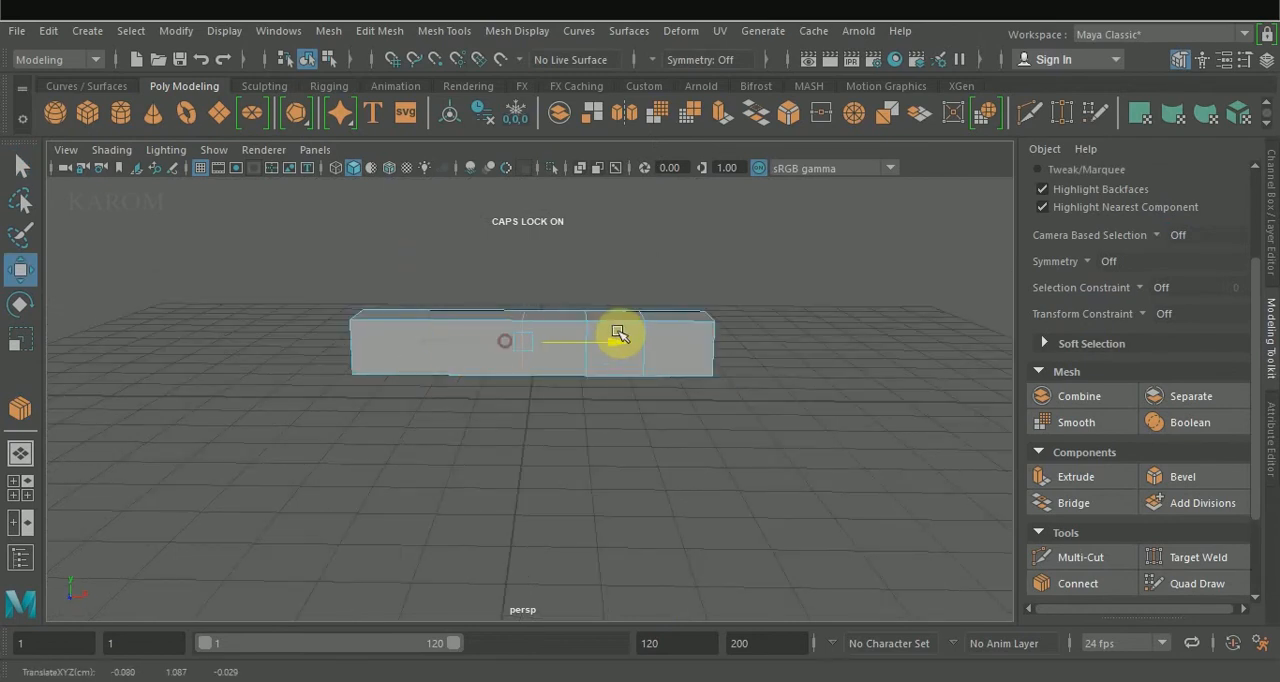
Raise the underside vertices at the negative-X end of the box in the front view to taper that end.
{"action": "right_click_drag", "start_coordinate": [600, 332], "coordinate": [524, 168]}
{"action": "key", "text": "space"}
{"action": "scroll", "coordinate": [169, 514], "scroll_direction": "up", "scroll_amount": 5}
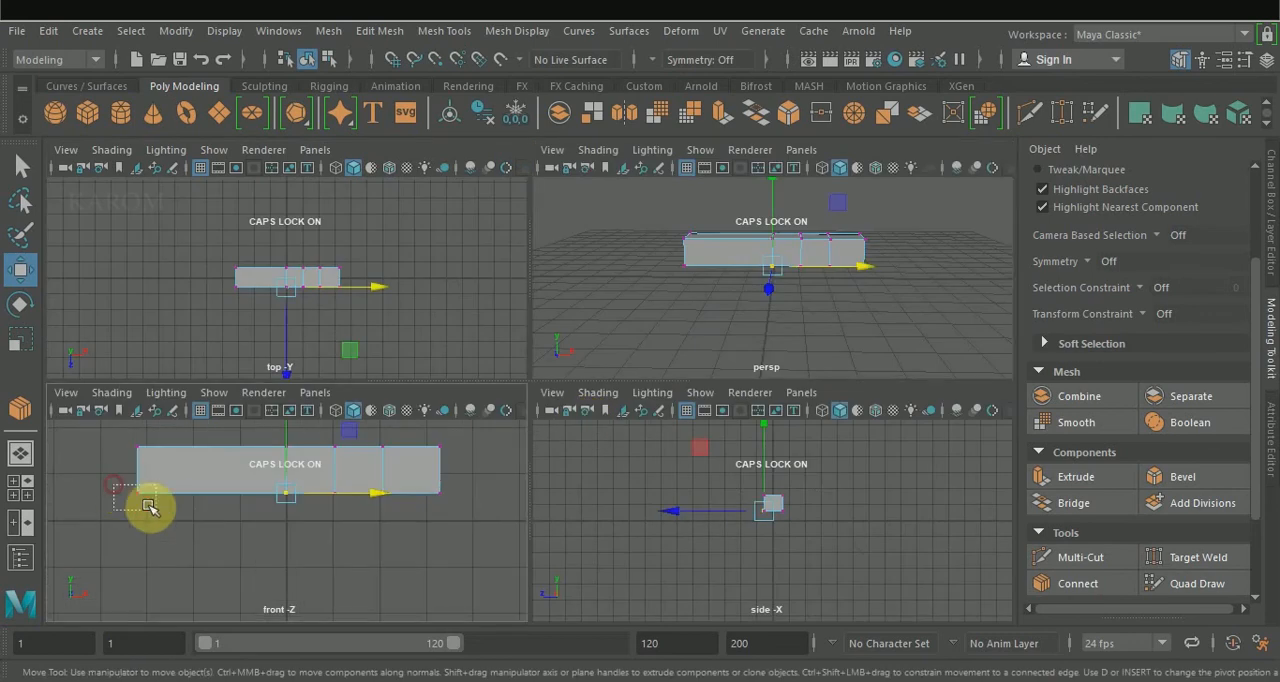
{"action": "left_click_drag", "start_coordinate": [149, 508], "coordinate": [112, 476]}
{"action": "left_click_drag", "start_coordinate": [137, 428], "coordinate": [138, 415]}
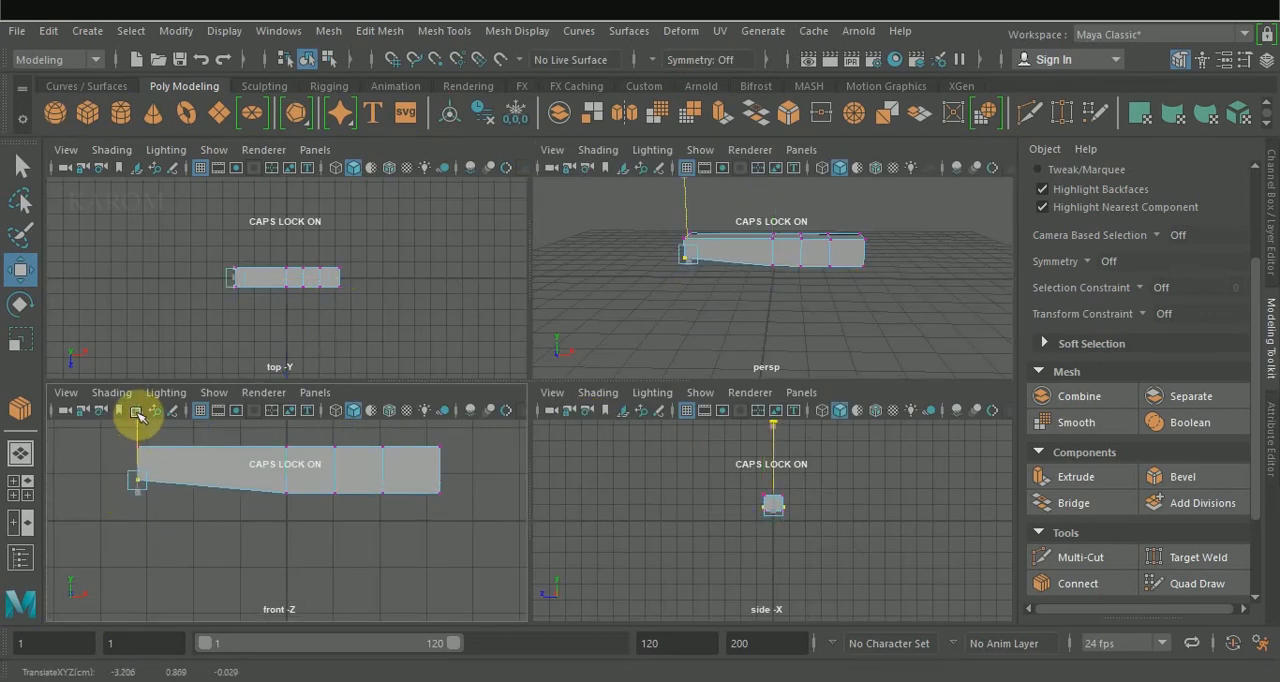
Lower the middle loop's underside vertices in the front view and nudge the two neighbouring loops' underside vertices down slightly.
{"action": "left_click", "coordinate": [322, 479]}
{"action": "left_click_drag", "start_coordinate": [338, 432], "coordinate": [335, 438]}
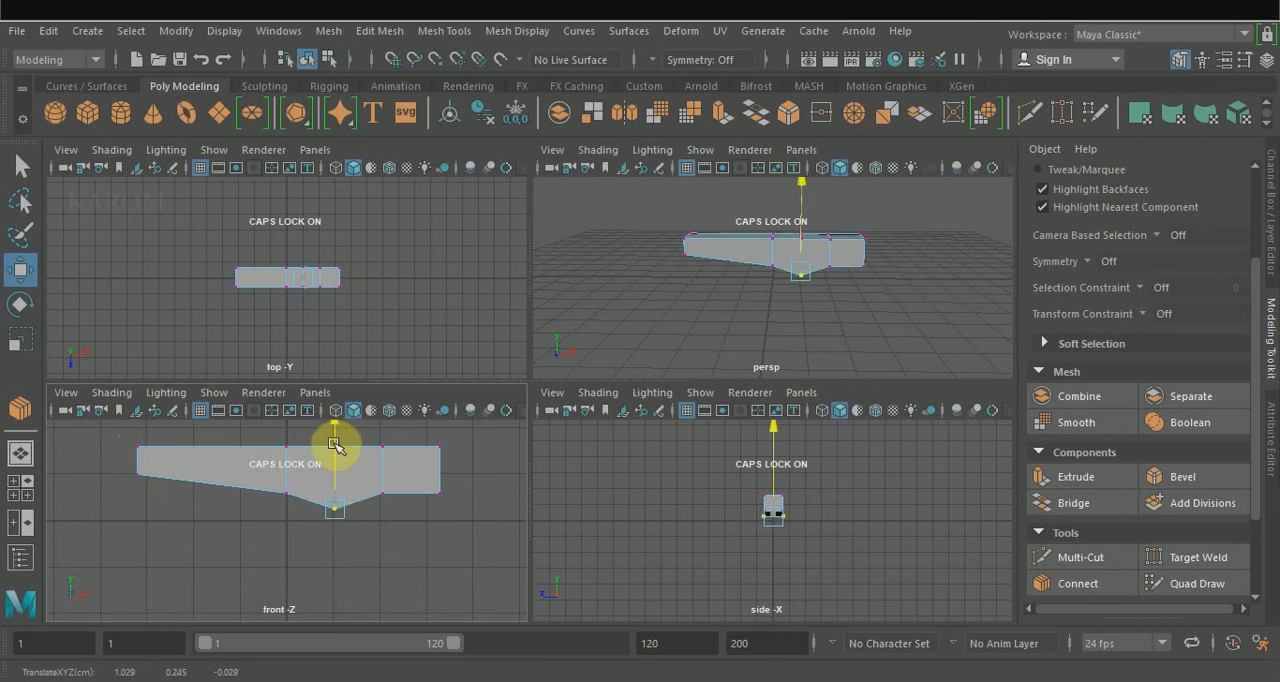
{"action": "left_click_drag", "start_coordinate": [374, 519], "coordinate": [388, 484]}
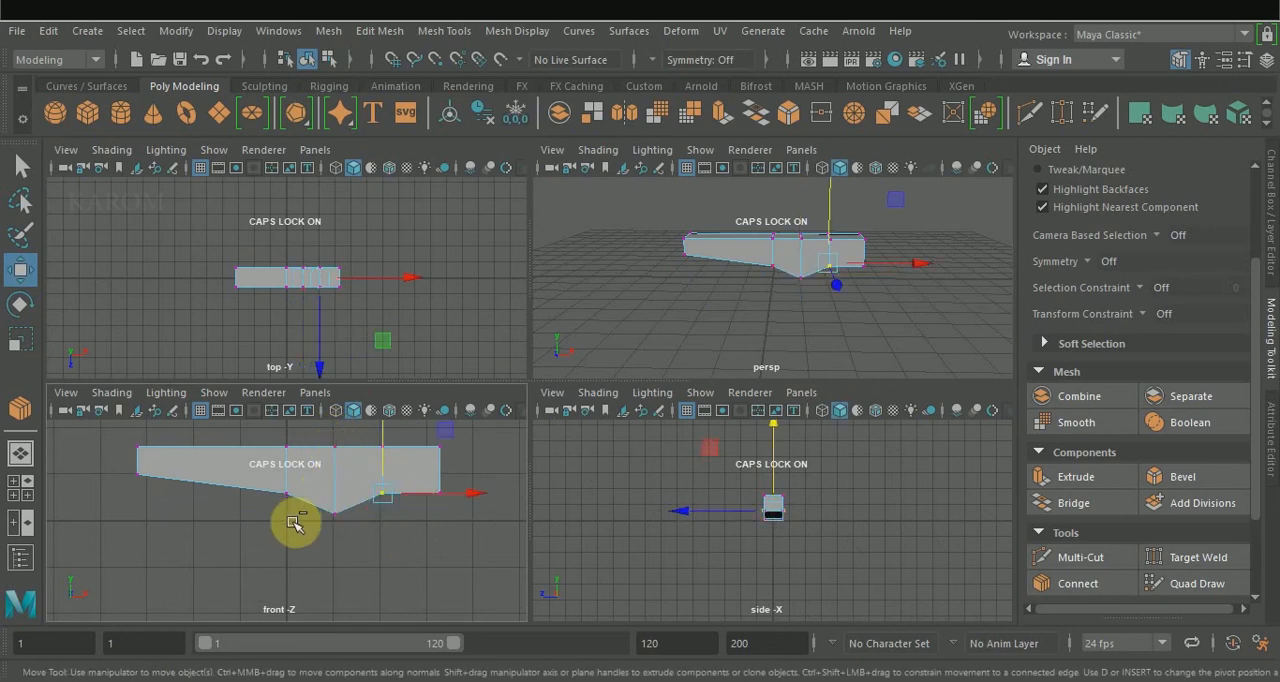
{"action": "left_click_drag", "start_coordinate": [299, 519], "coordinate": [280, 474]}
{"action": "left_click_drag", "start_coordinate": [340, 432], "coordinate": [338, 431]}
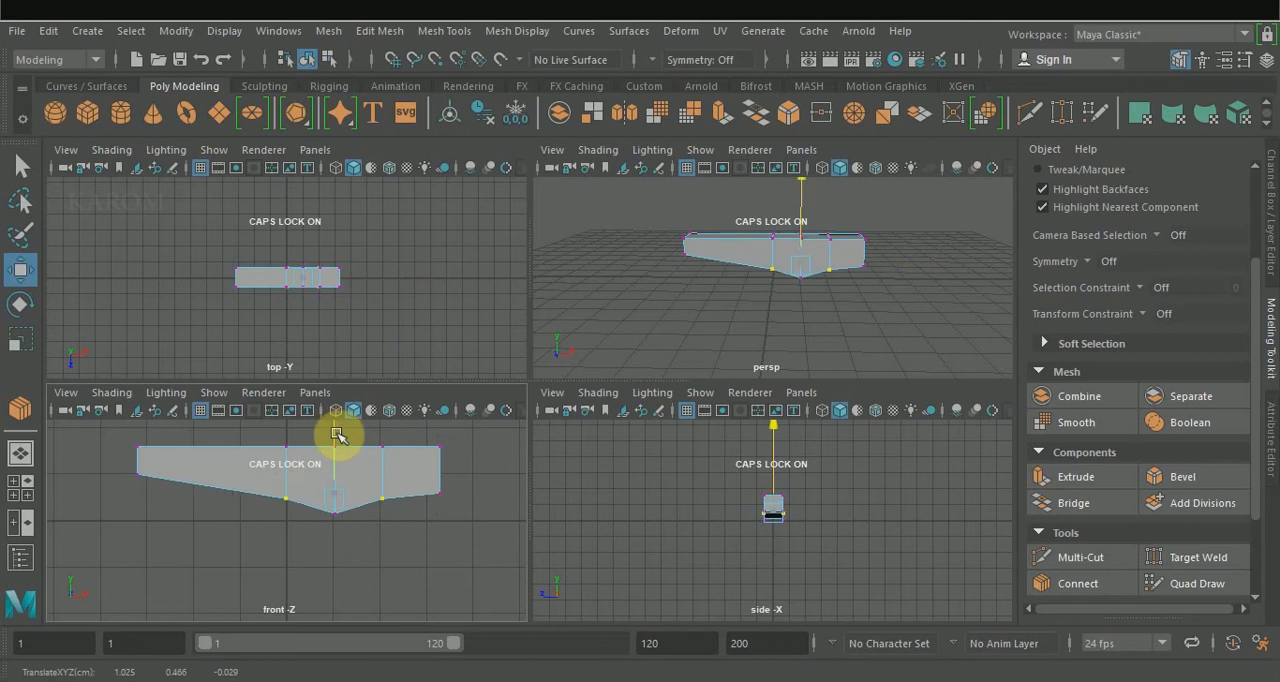
{"action": "left_click_drag", "start_coordinate": [448, 514], "coordinate": [430, 481]}
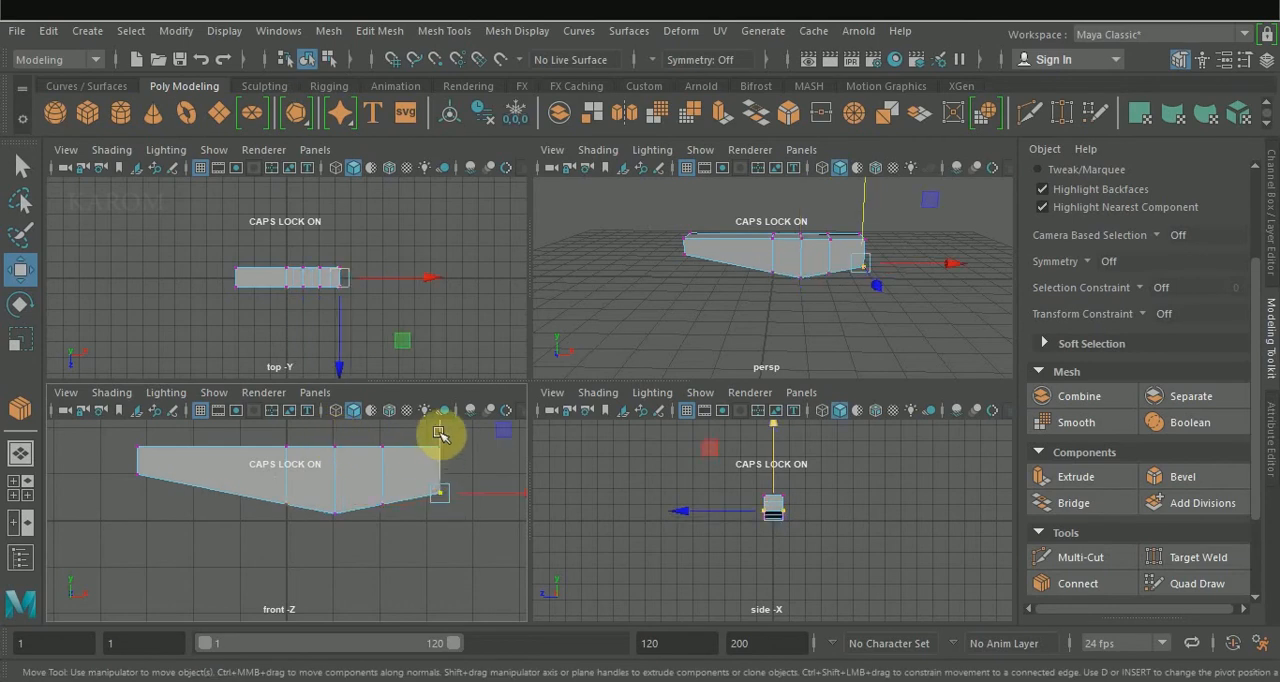
{"action": "left_click", "coordinate": [857, 329]}
{"action": "key", "text": "space"}
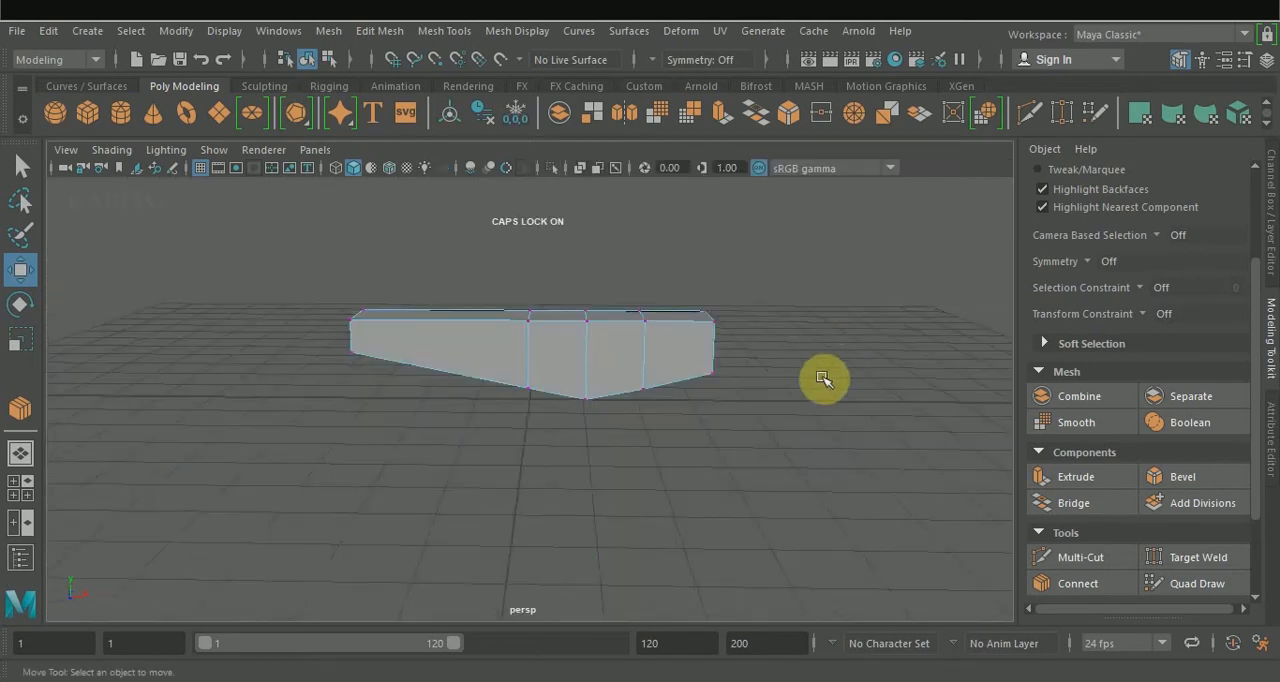
Bevel the end face at the body's short positive-X end with a fraction of 0.682.
{"action": "left_click_drag", "start_coordinate": [822, 378], "coordinate": [694, 371], "text": "alt"}
{"action": "right_click", "coordinate": [697, 383]}
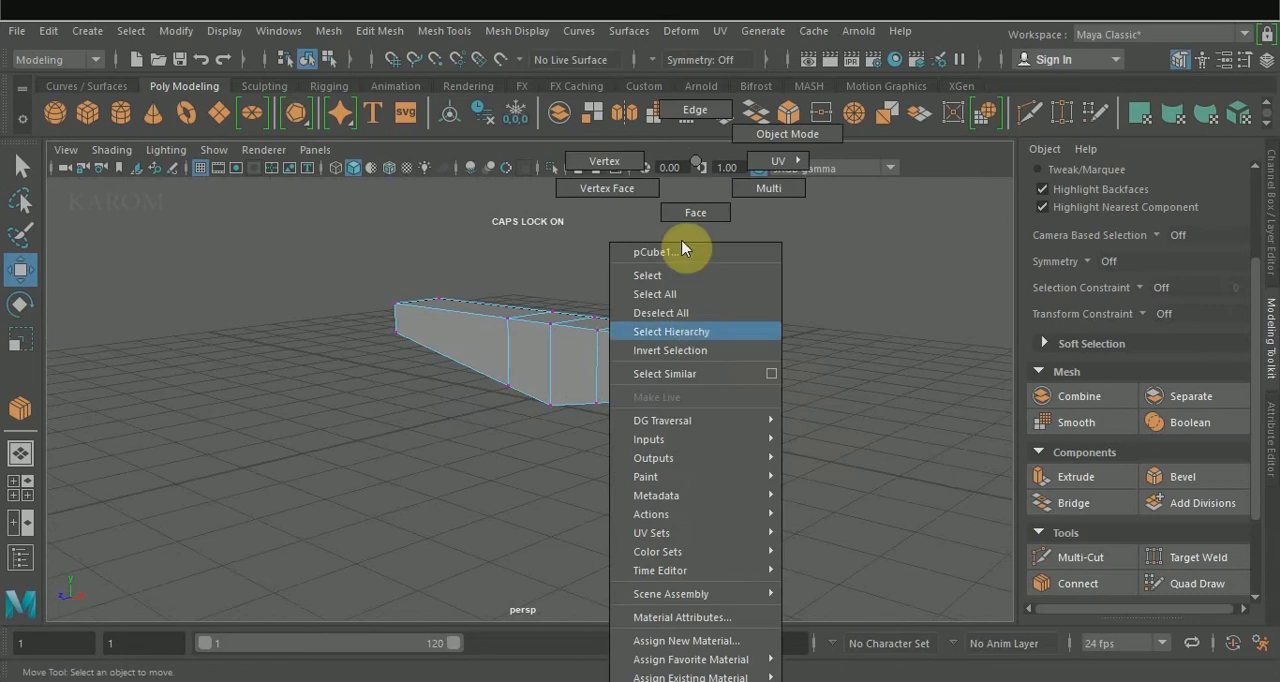
{"action": "left_click", "coordinate": [688, 210]}
{"action": "left_click", "coordinate": [692, 366]}
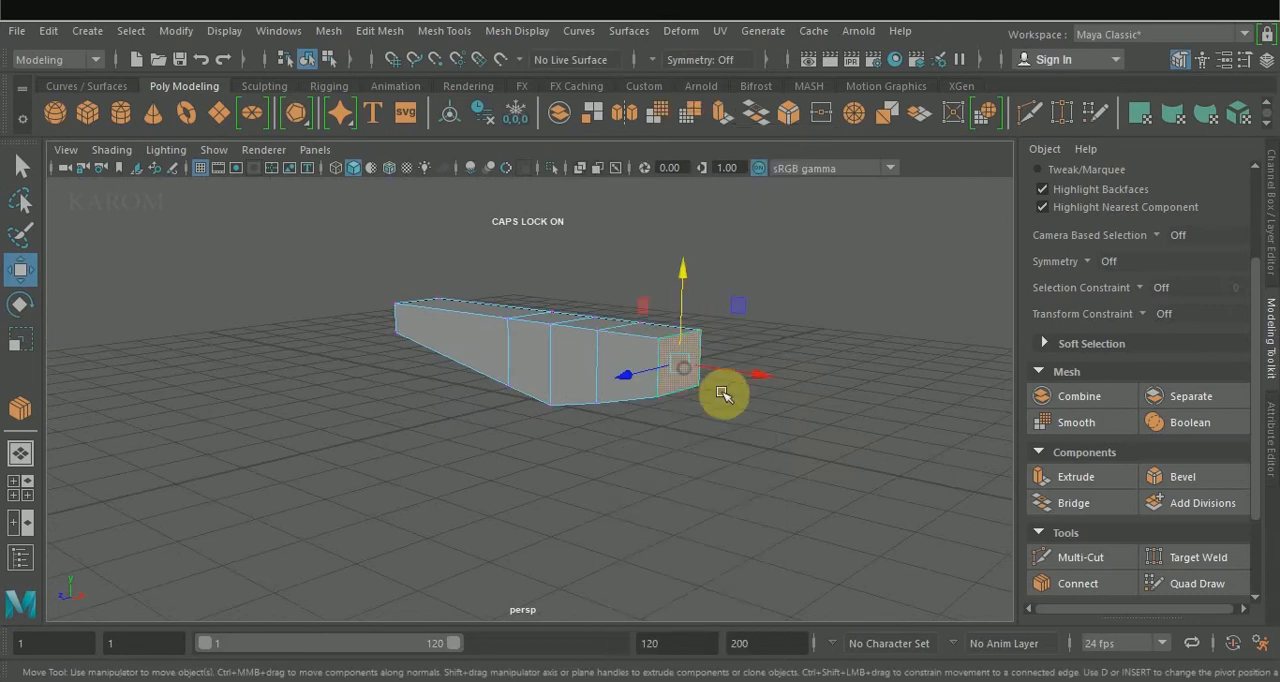
{"action": "left_click", "coordinate": [1190, 476]}
{"action": "middle_click_drag", "start_coordinate": [866, 428], "coordinate": [822, 434]}
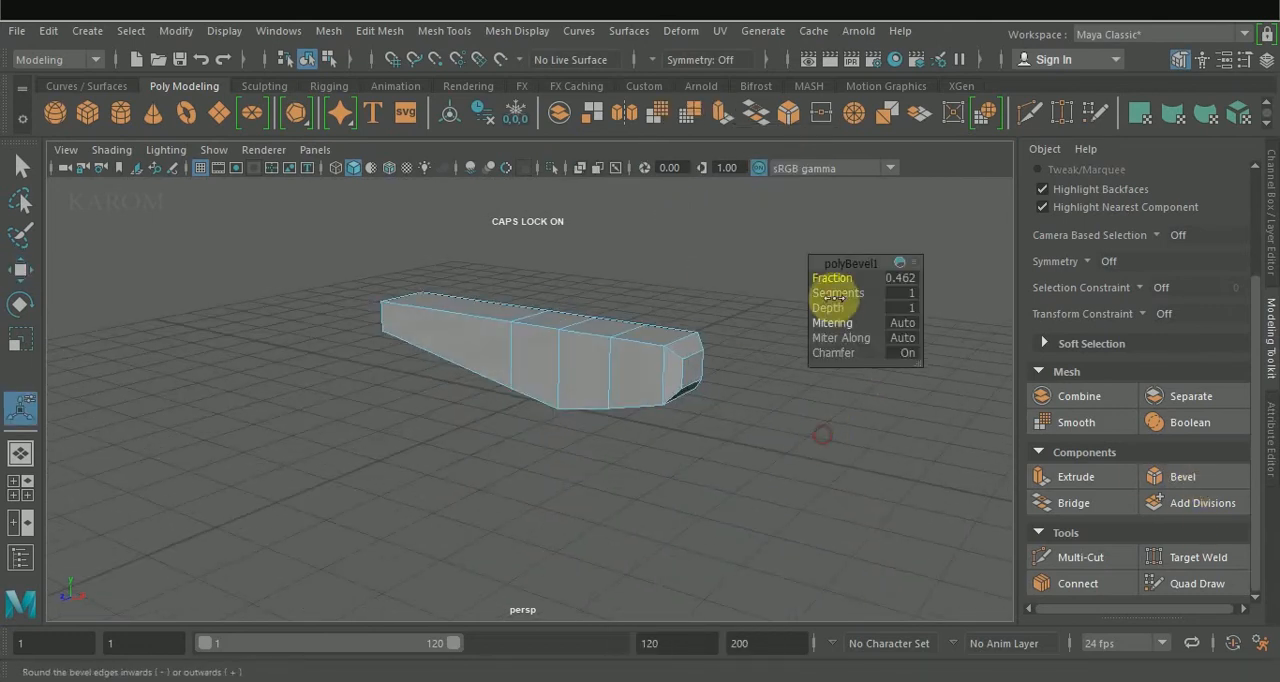
{"action": "left_click_drag", "start_coordinate": [825, 279], "coordinate": [839, 280]}
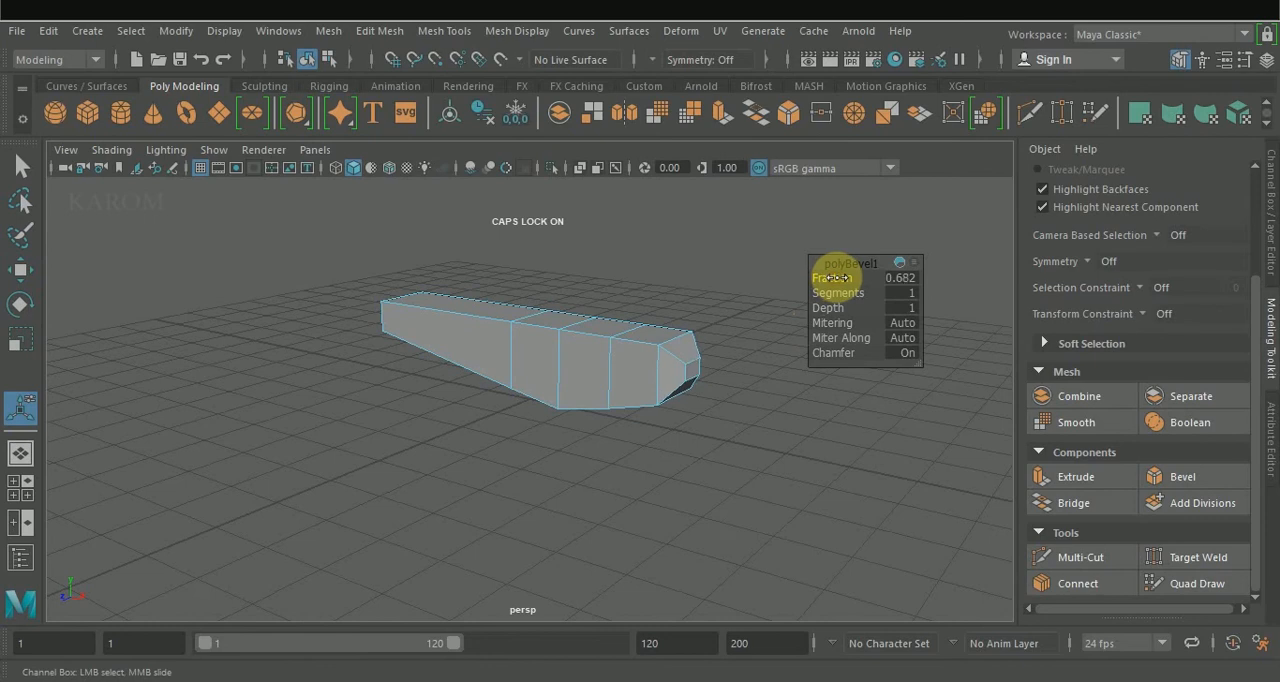
Extrude all the body faces behind the bevelled nose section with a thickness of 0.02.
{"action": "left_click_drag", "start_coordinate": [783, 438], "coordinate": [866, 430], "text": "alt"}
{"action": "key", "text": "w"}
{"action": "left_click_drag", "start_coordinate": [317, 266], "coordinate": [597, 446]}
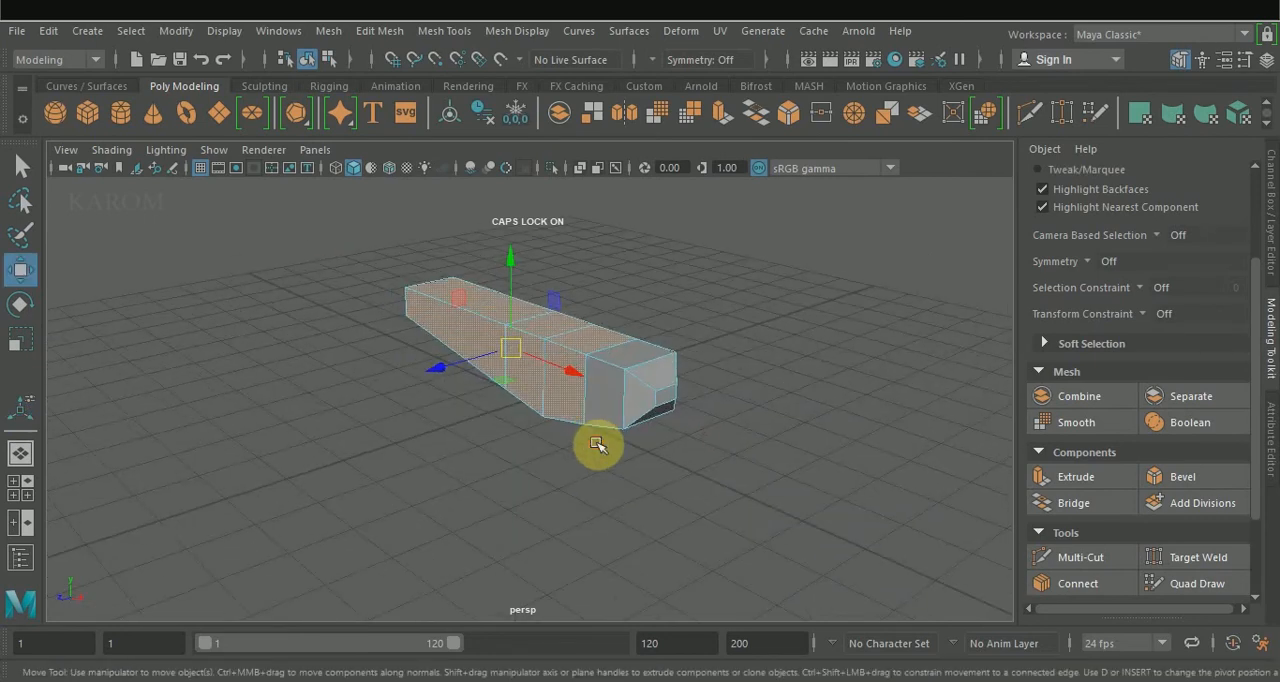
{"action": "left_click", "coordinate": [1078, 477]}
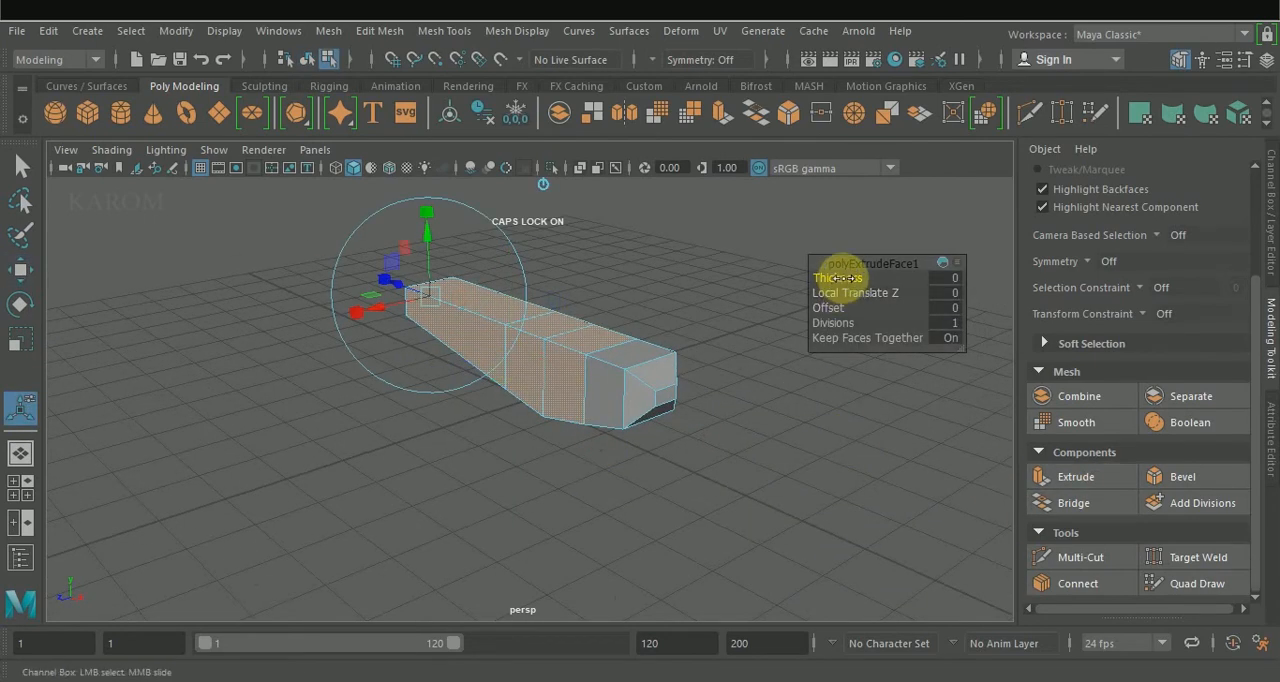
{"action": "scroll", "coordinate": [528, 328], "scroll_direction": "up", "scroll_amount": 4}
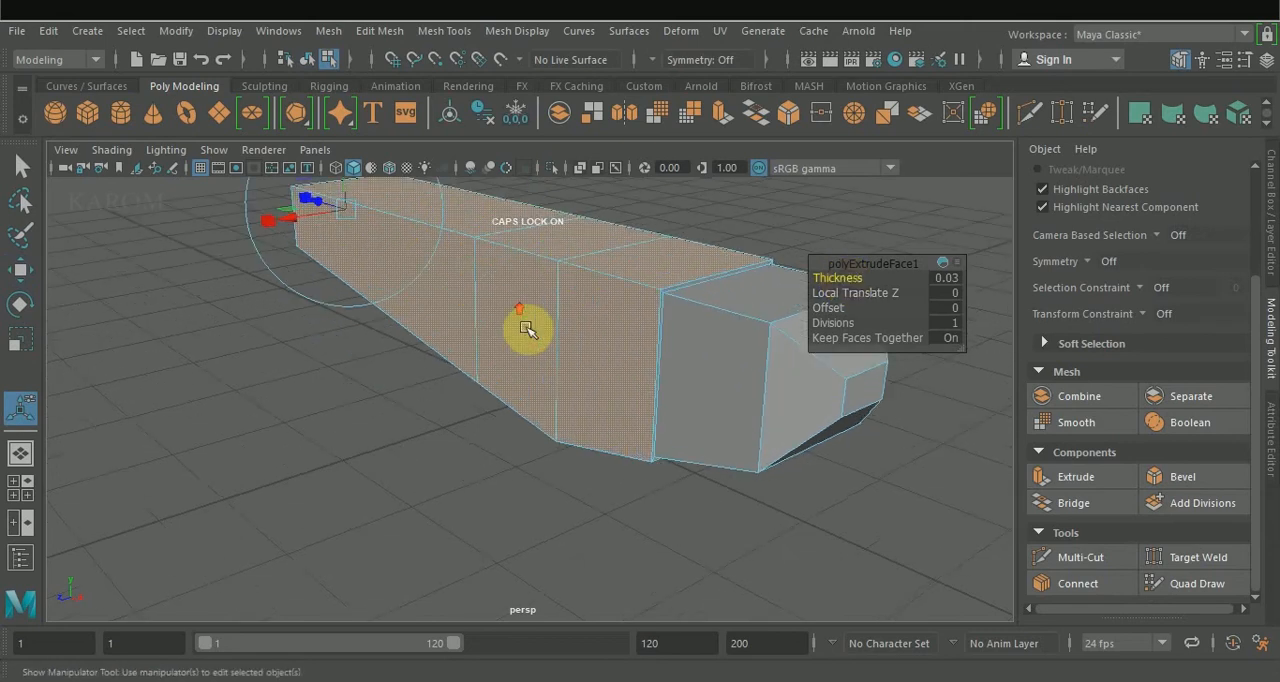
{"action": "mouse_move", "coordinate": [674, 329]}
{"action": "left_mouse_down", "text": "alt"}
{"action": "mouse_move", "coordinate": [597, 303]}
{"action": "mouse_move", "coordinate": [520, 306]}
{"action": "mouse_move", "coordinate": [662, 328]}
{"action": "left_mouse_up", "text": "alt"}
{"action": "left_click", "coordinate": [947, 278]}
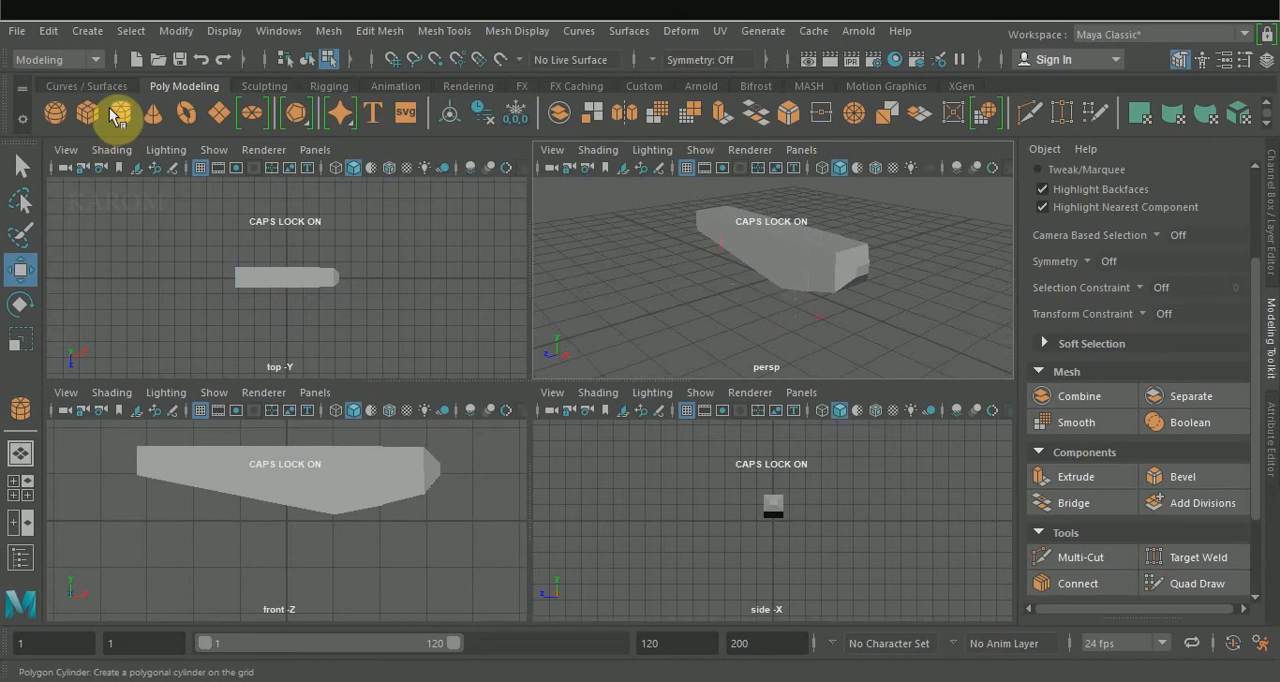
Create a thin upright cylinder in front of the body, about 0.043 in radius and 0.73 high, with 8 axis subdivisions.
{"action": "left_click", "coordinate": [113, 115]}
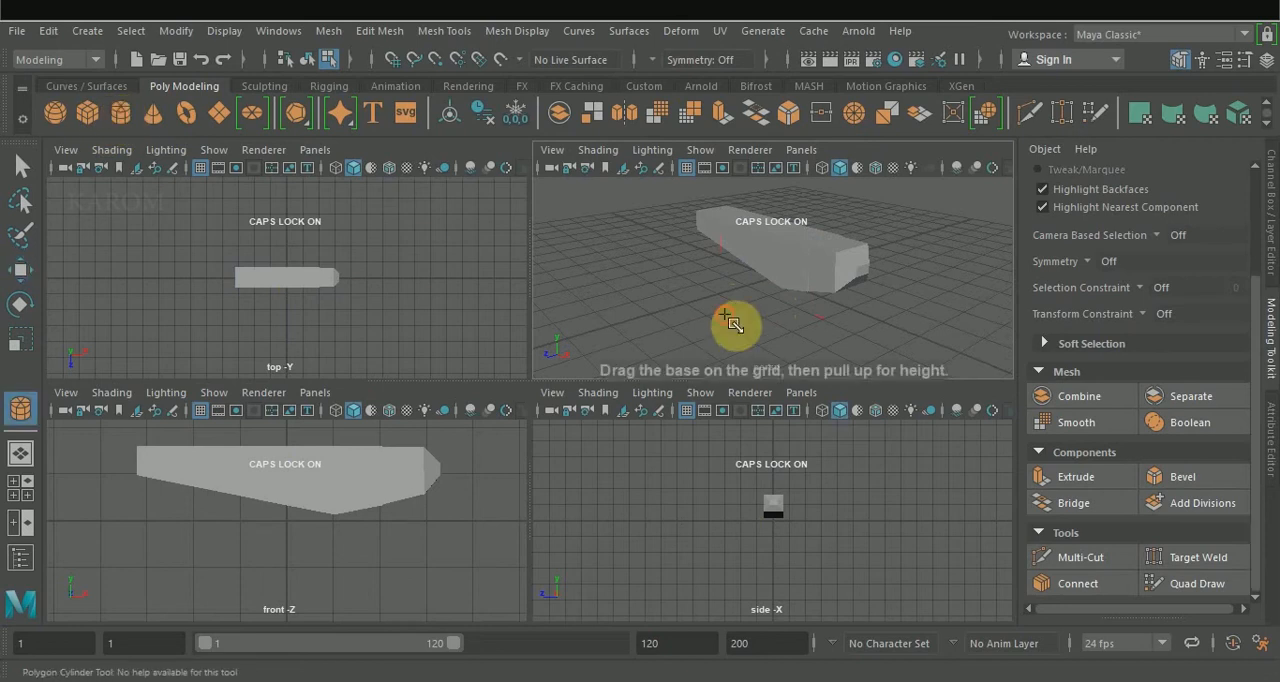
{"action": "left_click_drag", "start_coordinate": [740, 301], "coordinate": [737, 277]}
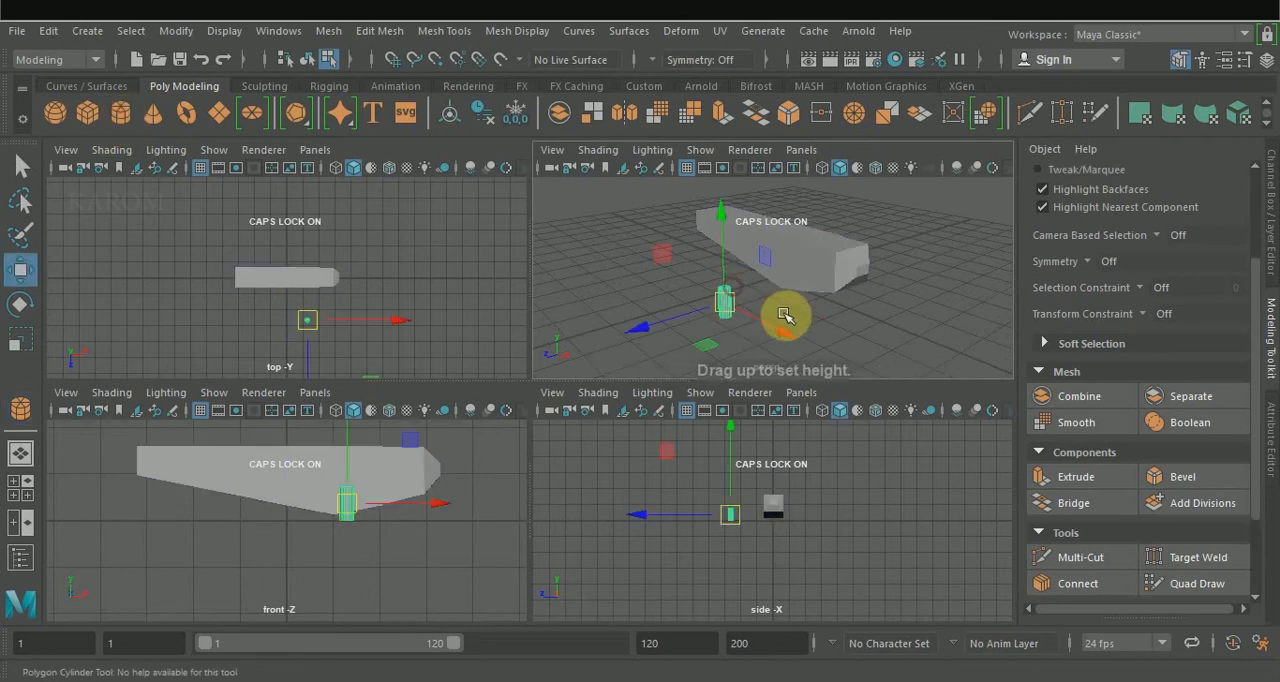
{"action": "key", "text": "space"}
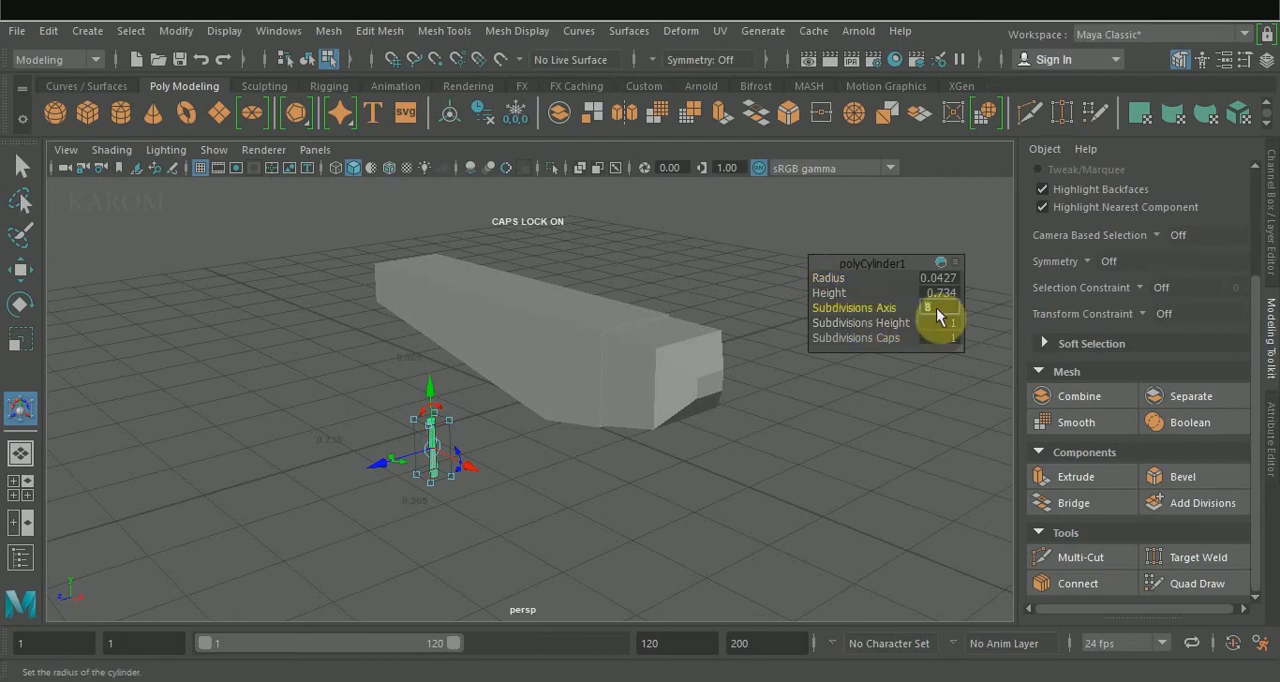
{"action": "left_click_drag", "start_coordinate": [460, 471], "coordinate": [497, 455], "text": "alt"}
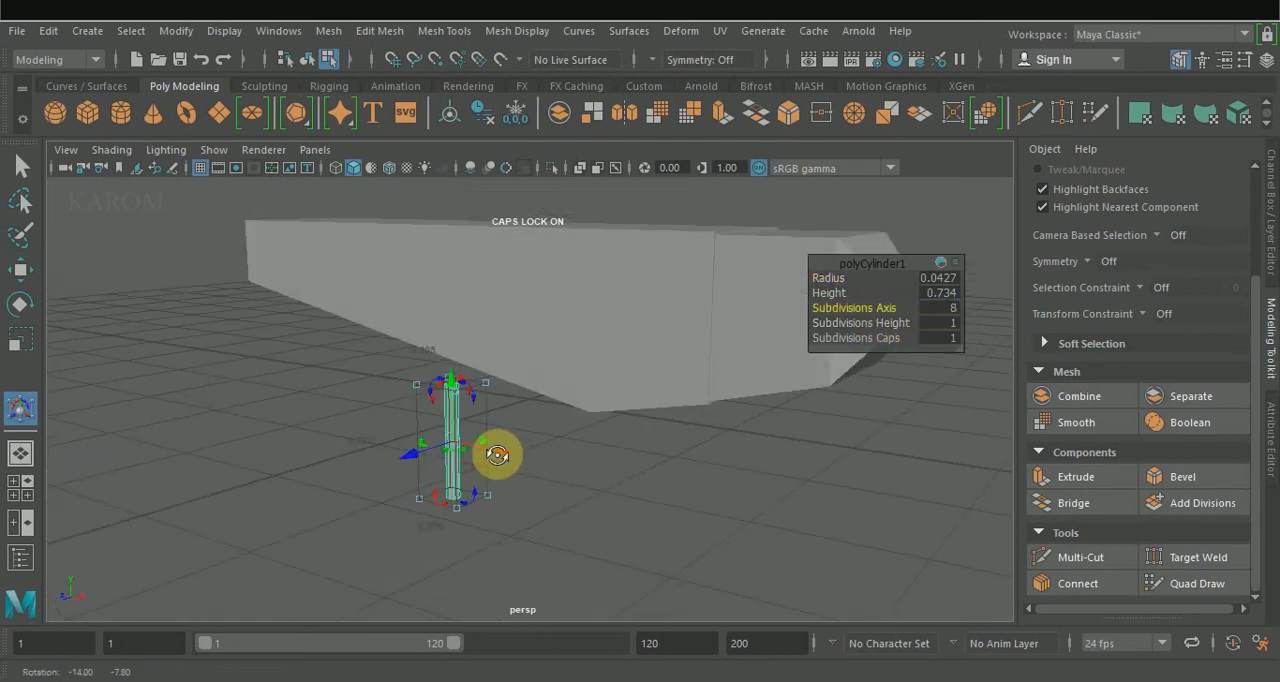
{"action": "left_click", "coordinate": [634, 486]}
{"action": "left_click_drag", "start_coordinate": [634, 486], "coordinate": [588, 466], "text": "alt"}
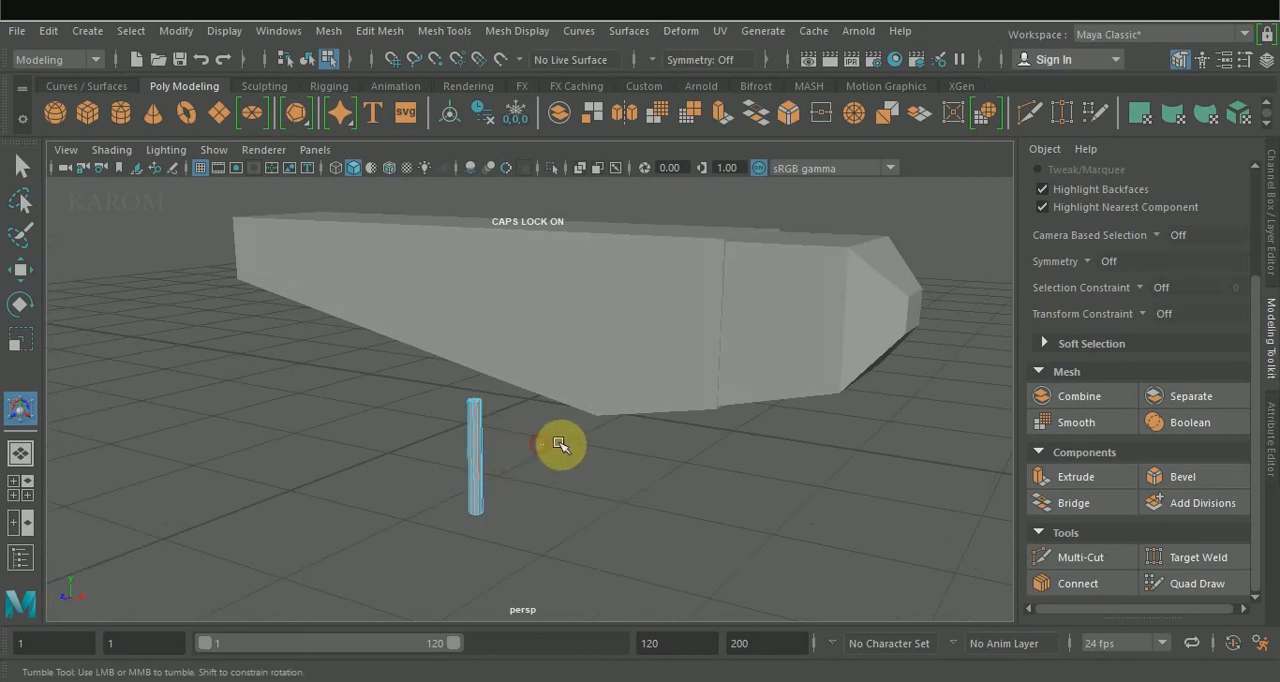
Add one edge loop around the cylinder with Connect set to 1 segment and move it up near the top.
{"action": "key", "text": "space"}
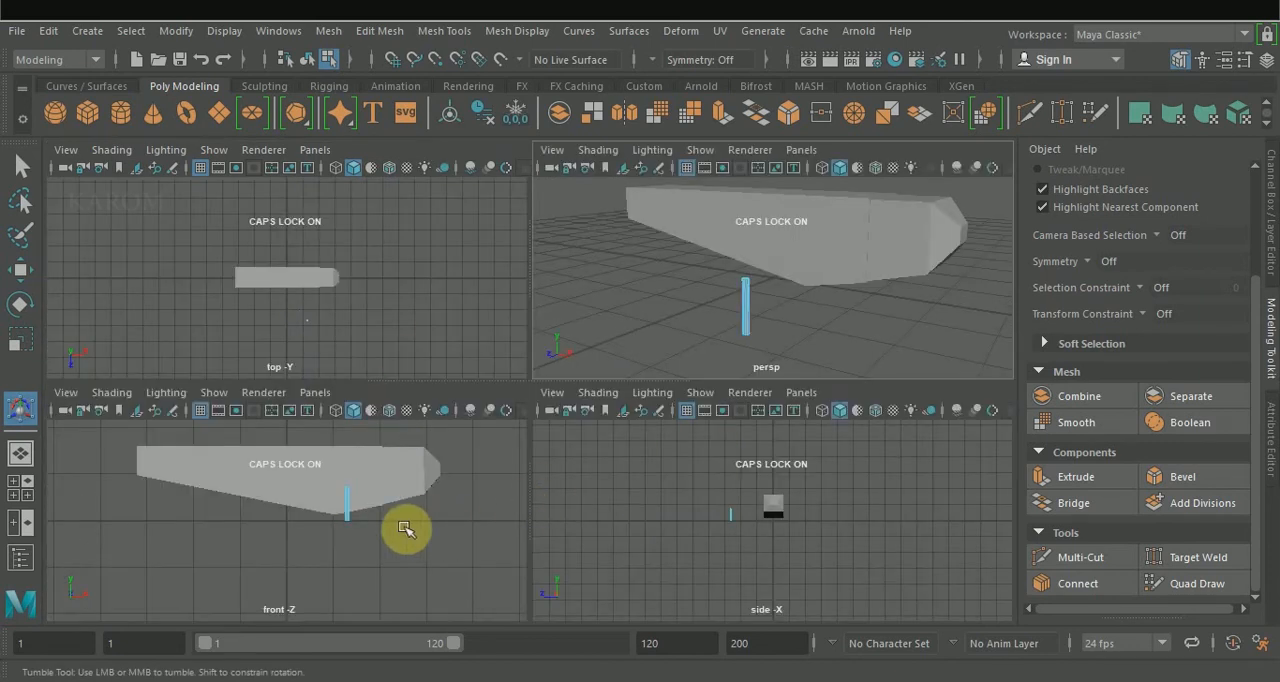
{"action": "left_click", "coordinate": [357, 504]}
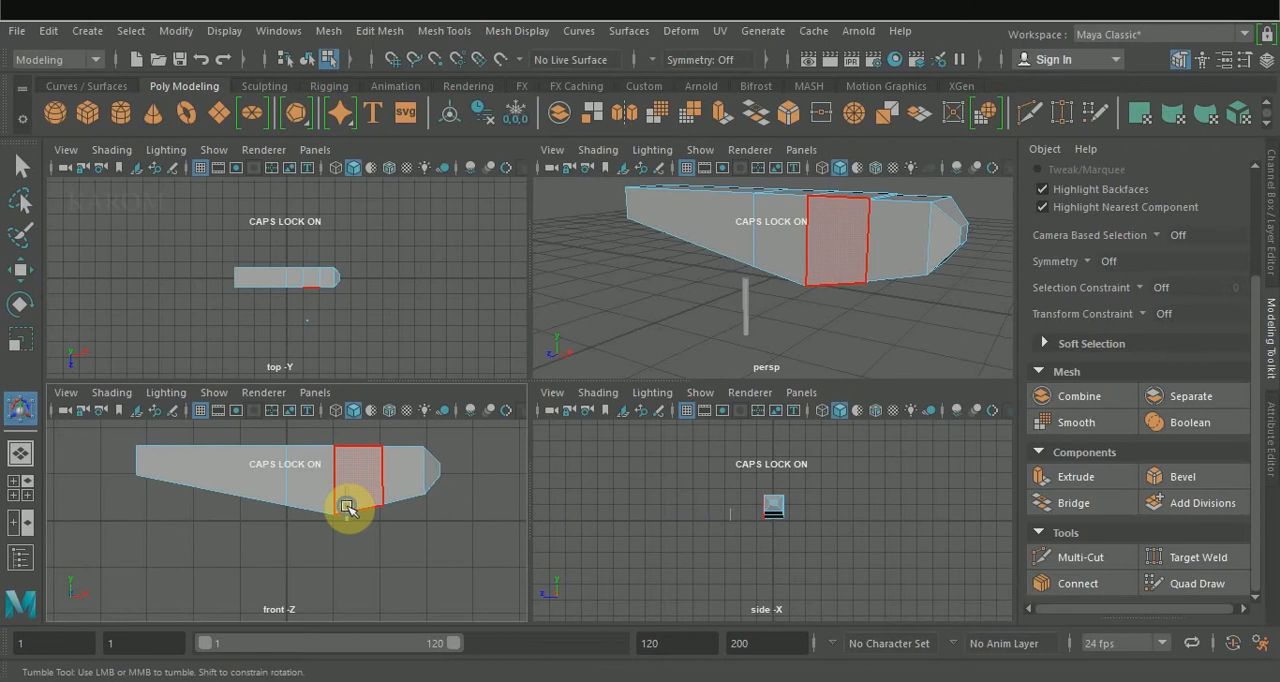
{"action": "right_click_drag", "start_coordinate": [348, 507], "coordinate": [422, 134]}
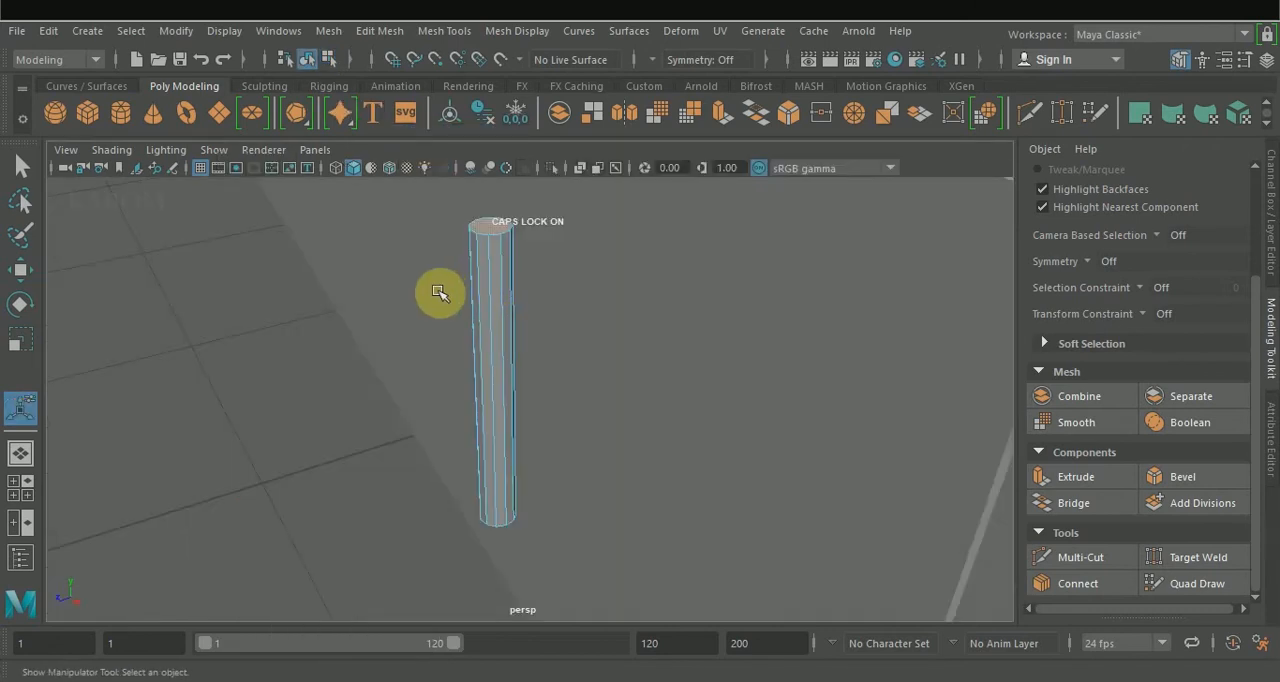
{"action": "left_click_drag", "start_coordinate": [437, 290], "coordinate": [600, 288]}
{"action": "left_click", "coordinate": [1085, 584]}
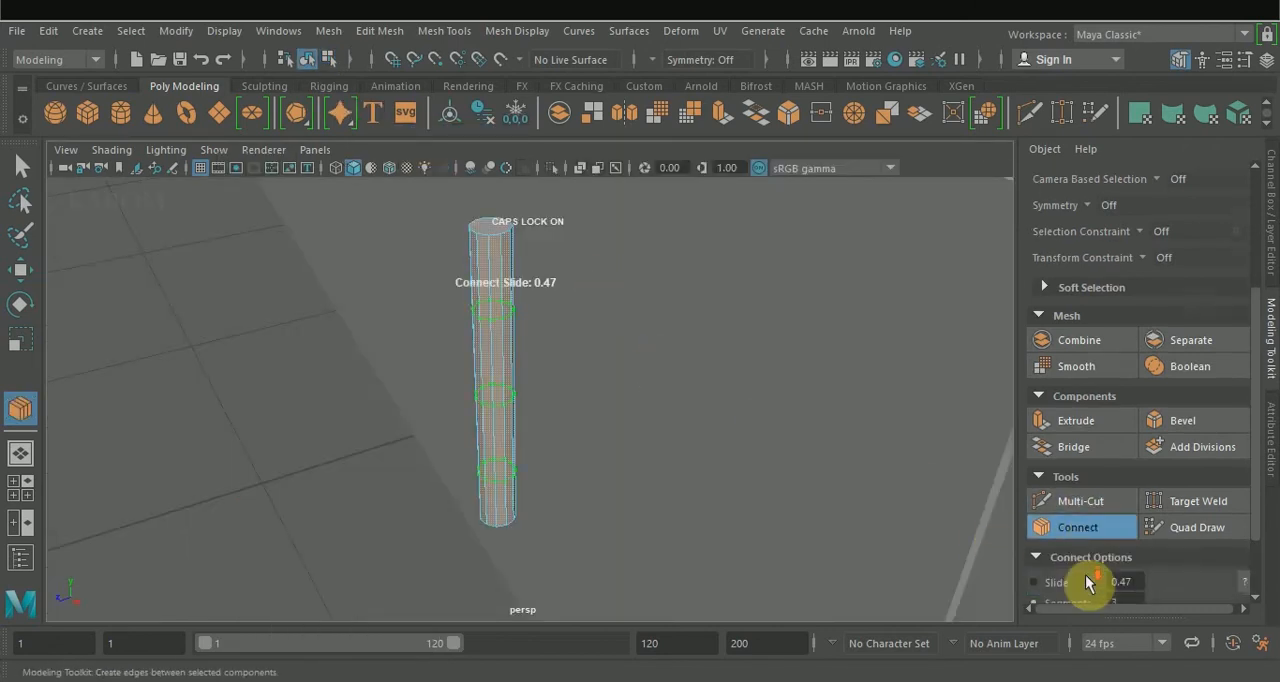
{"action": "double_click", "coordinate": [1125, 514]}
{"action": "type", "text": "1"}
{"action": "key", "text": "Return"}
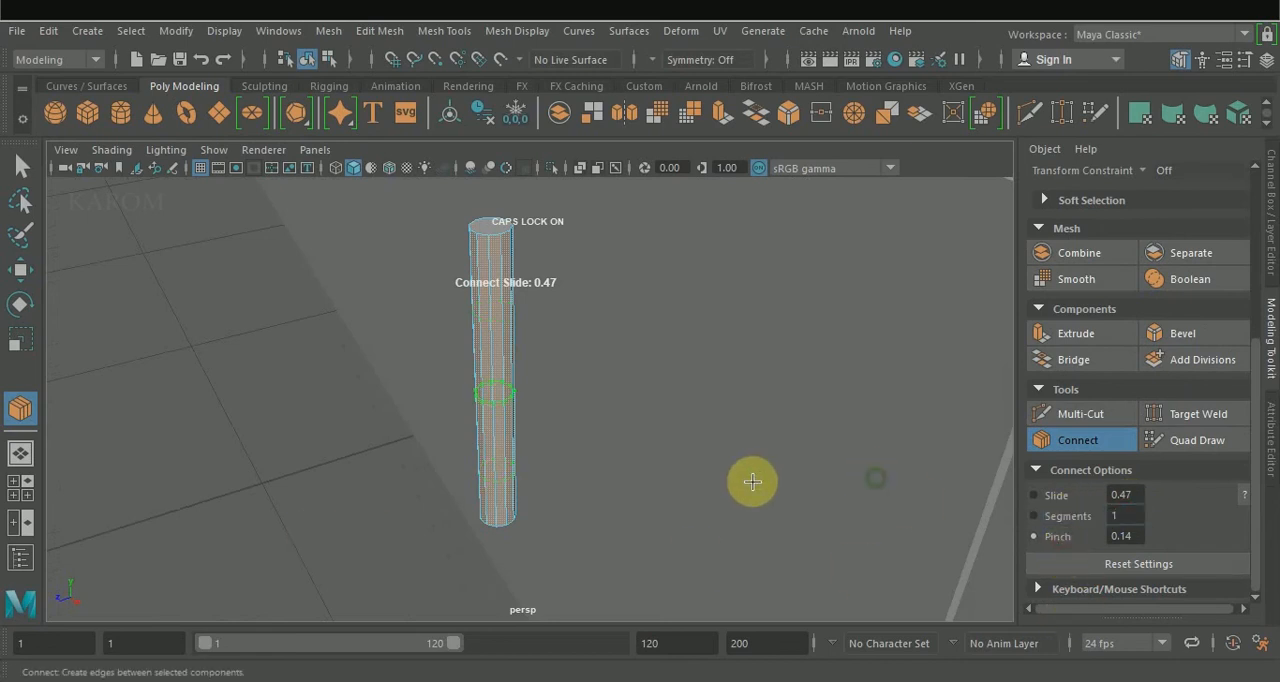
{"action": "key", "text": "w"}
{"action": "left_click_drag", "start_coordinate": [491, 318], "coordinate": [491, 158]}
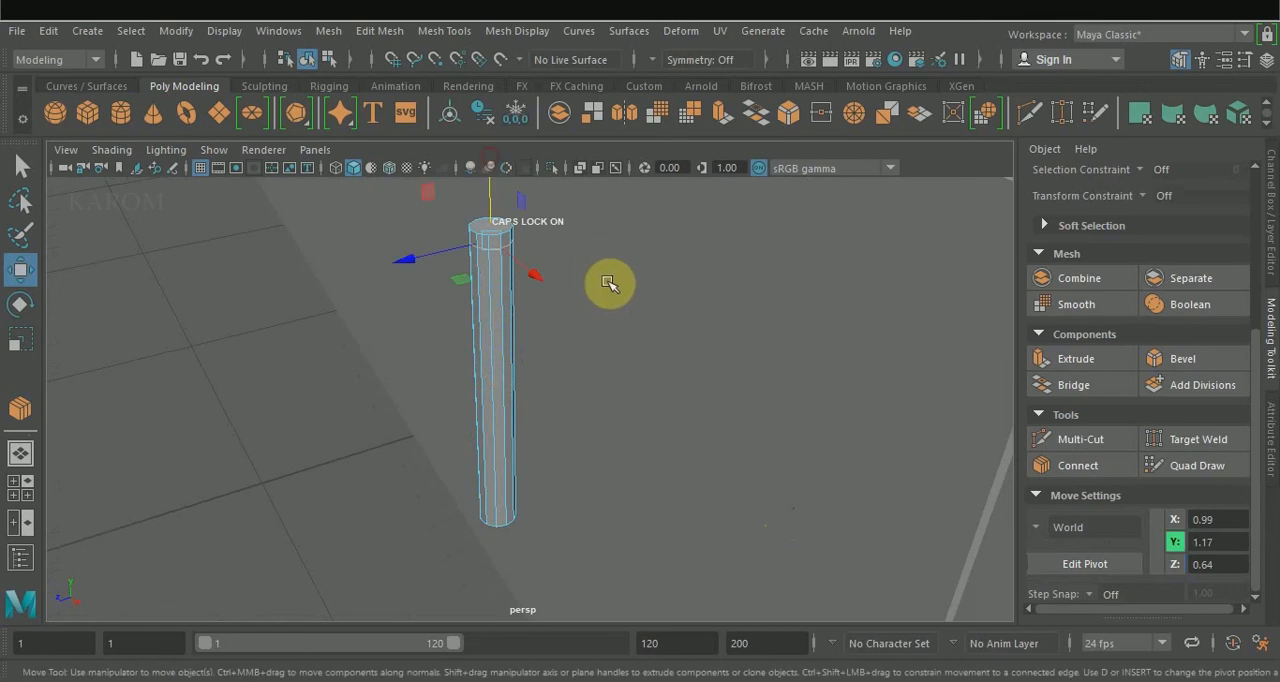
Select the top face of the thin cylinder and rotate it so it tilts upward and outward from the body.
{"action": "scroll", "coordinate": [605, 300], "scroll_direction": "down", "scroll_amount": 4}
{"action": "right_click_drag", "start_coordinate": [543, 165], "coordinate": [534, 214]}
{"action": "mouse_move", "coordinate": [547, 362]}
{"action": "left_mouse_down"}
{"action": "mouse_move", "coordinate": [529, 463]}
{"action": "mouse_move", "coordinate": [540, 369]}
{"action": "mouse_move", "coordinate": [556, 377]}
{"action": "left_mouse_up"}
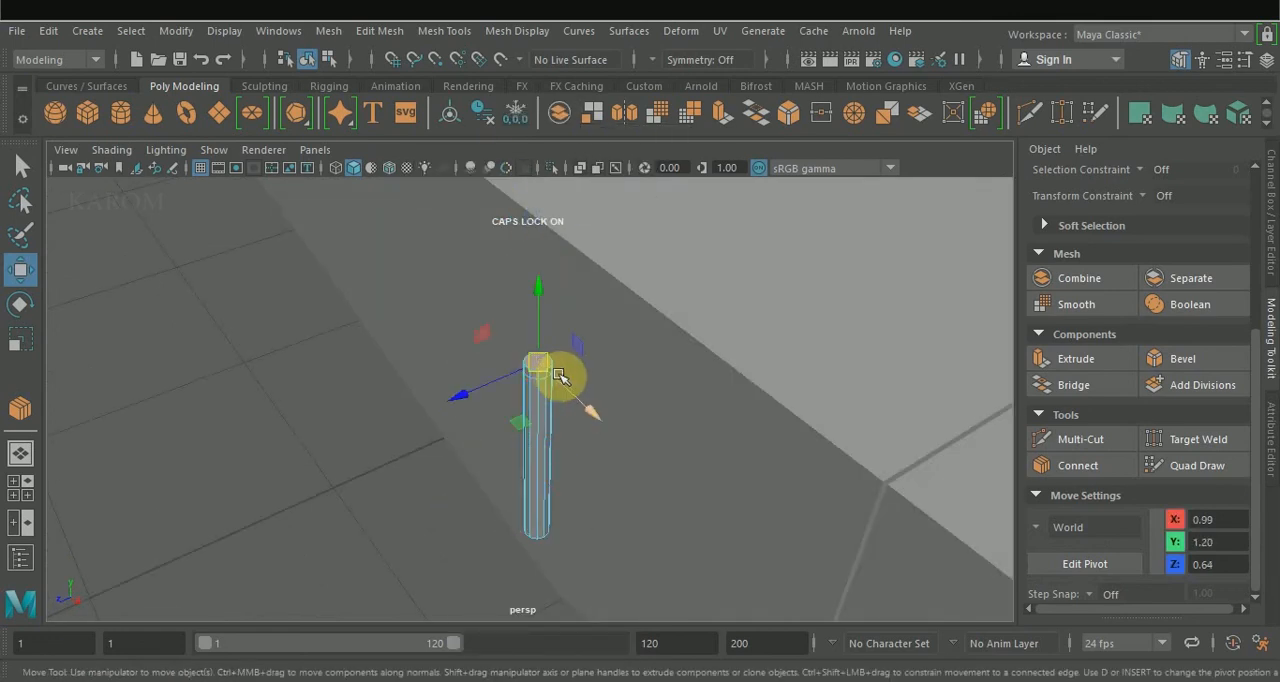
{"action": "key", "text": "e"}
{"action": "left_click_drag", "start_coordinate": [616, 409], "coordinate": [555, 370], "text": "alt"}
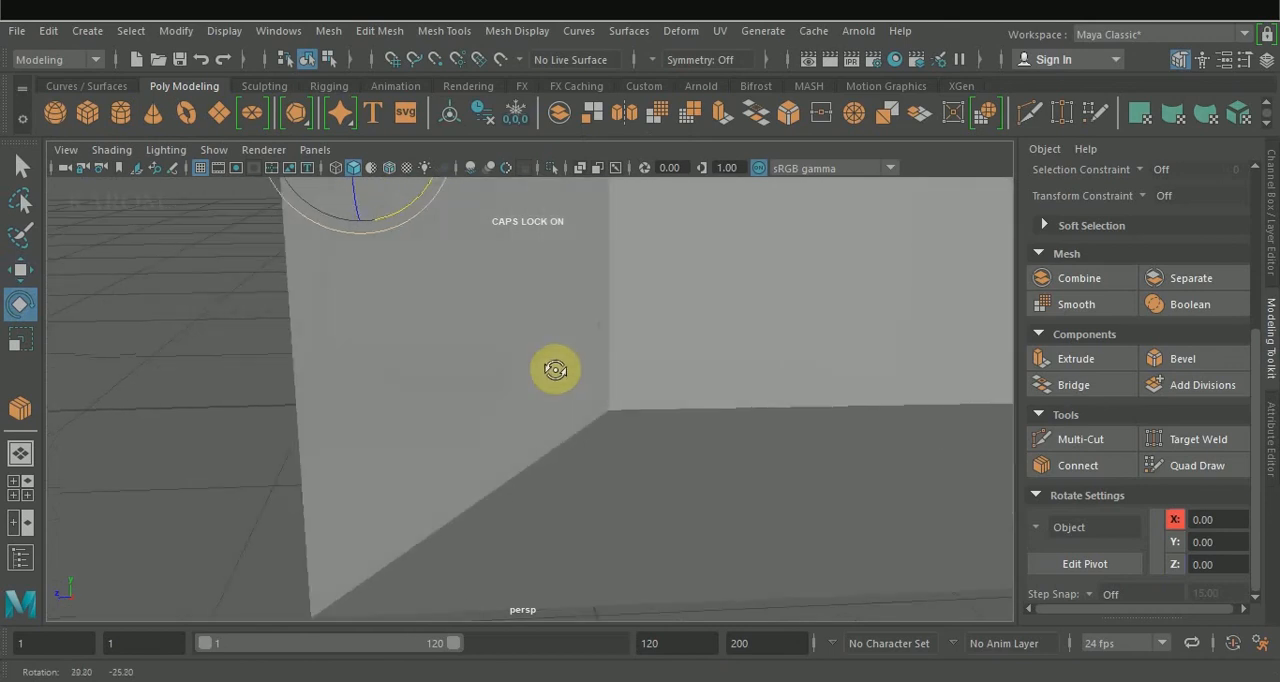
{"action": "key", "text": "space"}
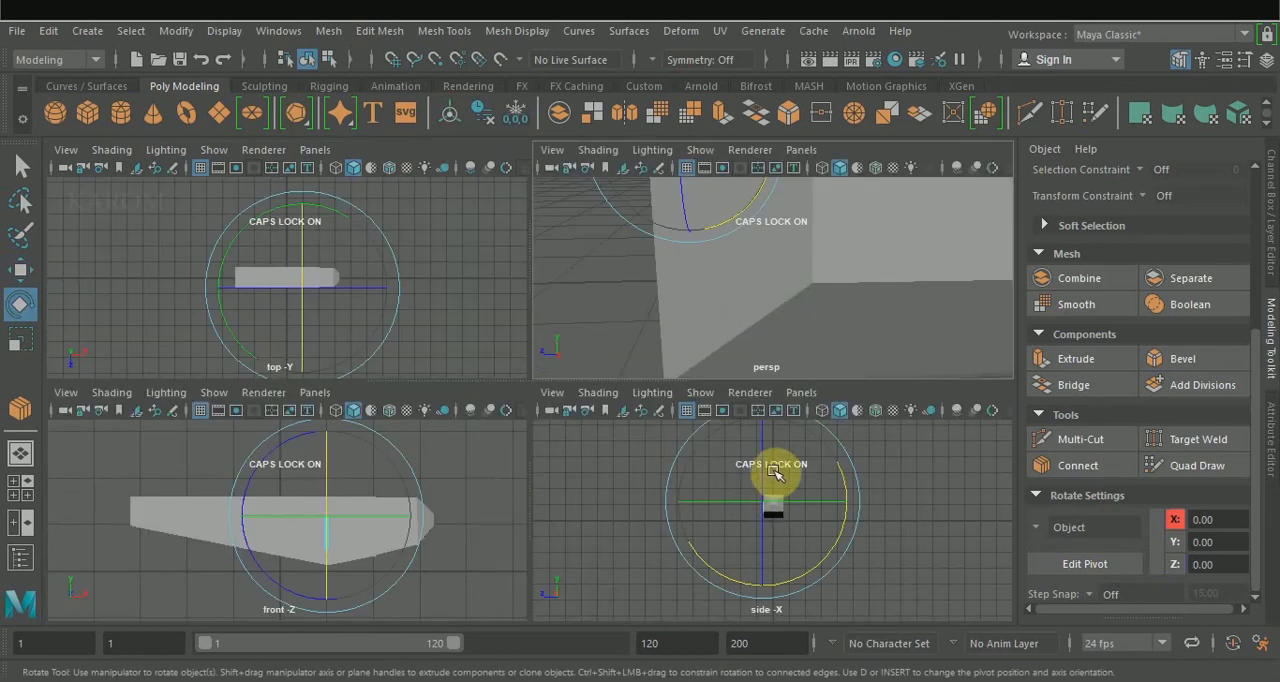
{"action": "scroll", "coordinate": [775, 478], "scroll_direction": "up", "scroll_amount": 4}
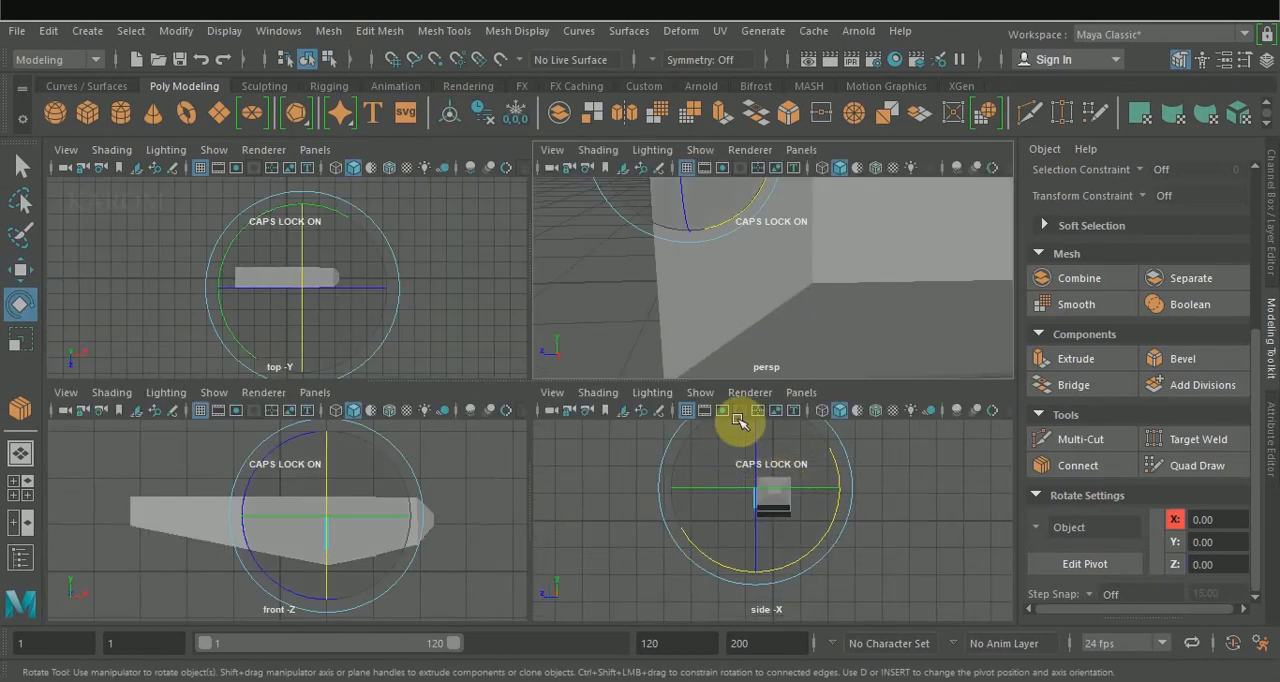
{"action": "left_click_drag", "start_coordinate": [828, 217], "coordinate": [894, 277], "text": "alt"}
{"action": "left_click", "coordinate": [681, 447]}
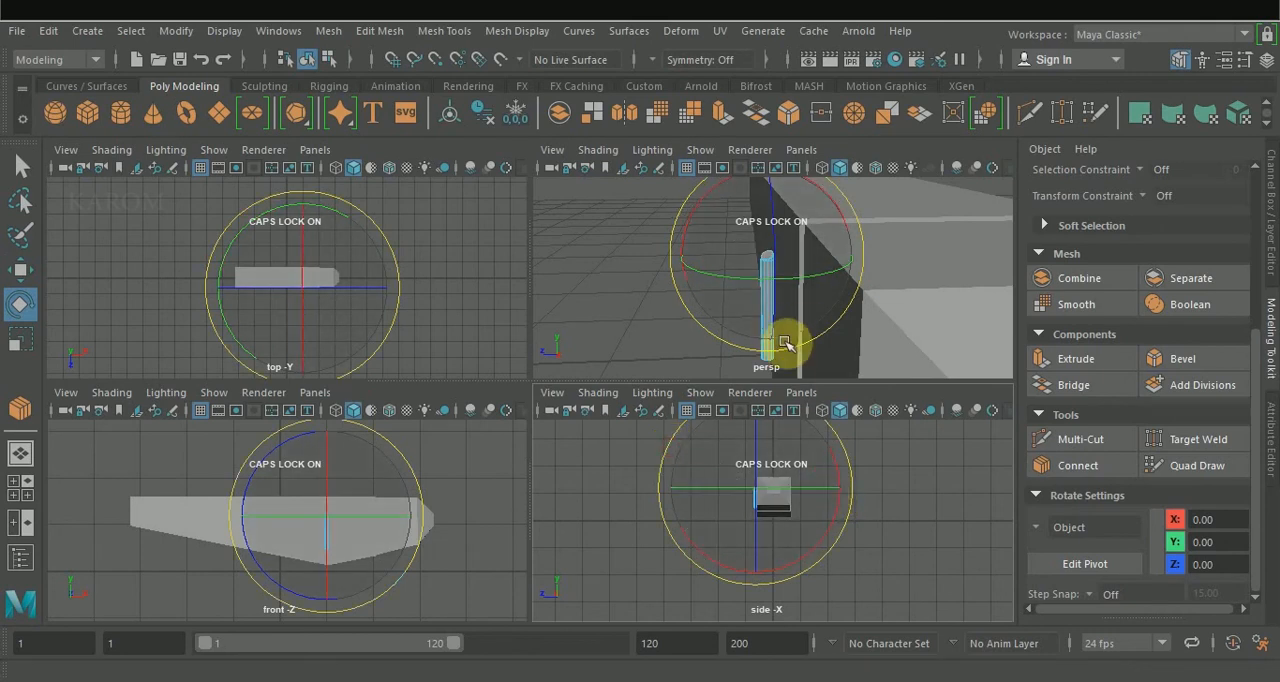
Extrude the cylinder's tilted top face with a thickness of 4.3 to form a long slanted rod.
{"action": "left_click", "coordinate": [1078, 358]}
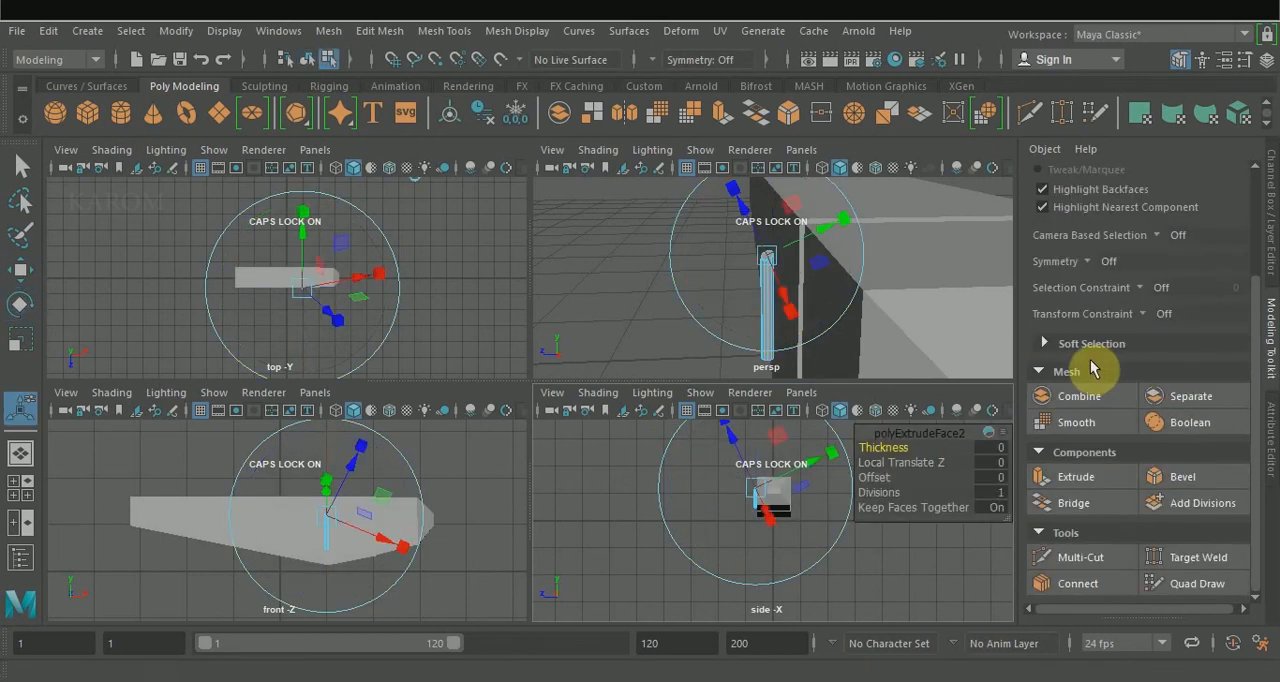
{"action": "left_click_drag", "start_coordinate": [898, 447], "coordinate": [932, 447]}
{"action": "scroll", "coordinate": [802, 290], "scroll_direction": "down", "scroll_amount": 5}
{"action": "scroll", "coordinate": [814, 290], "scroll_direction": "up", "scroll_amount": 3}
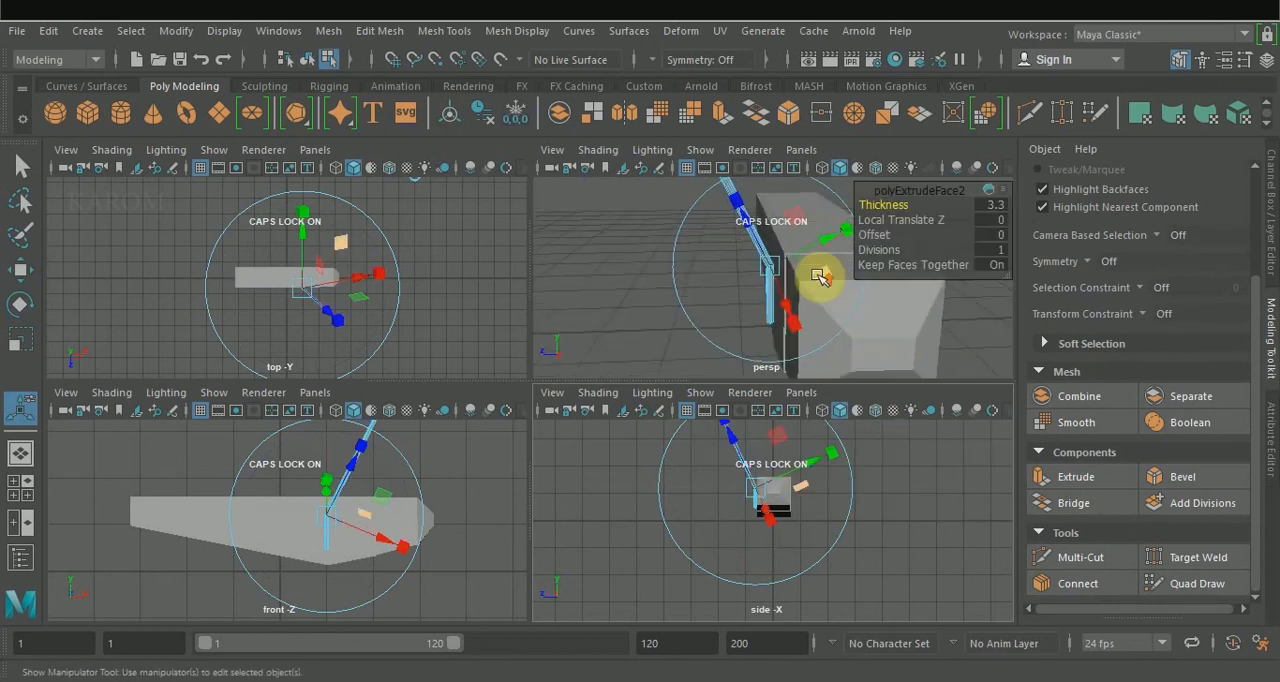
{"action": "left_click", "coordinate": [818, 279]}
{"action": "scroll", "coordinate": [808, 287], "scroll_direction": "down", "scroll_amount": 2}
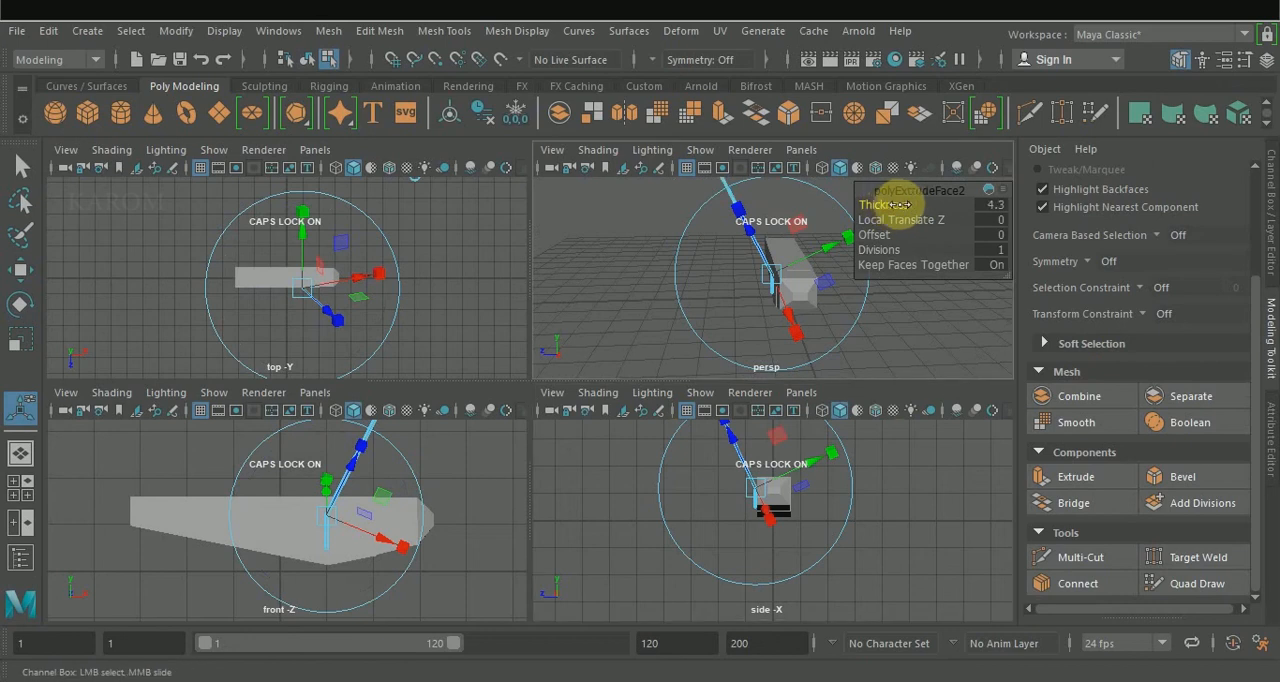
Rotate the whole rod around its vertical axis so its slanted section leans straight out from the body's side.
{"action": "key", "text": "w"}
{"action": "left_click", "coordinate": [874, 317]}
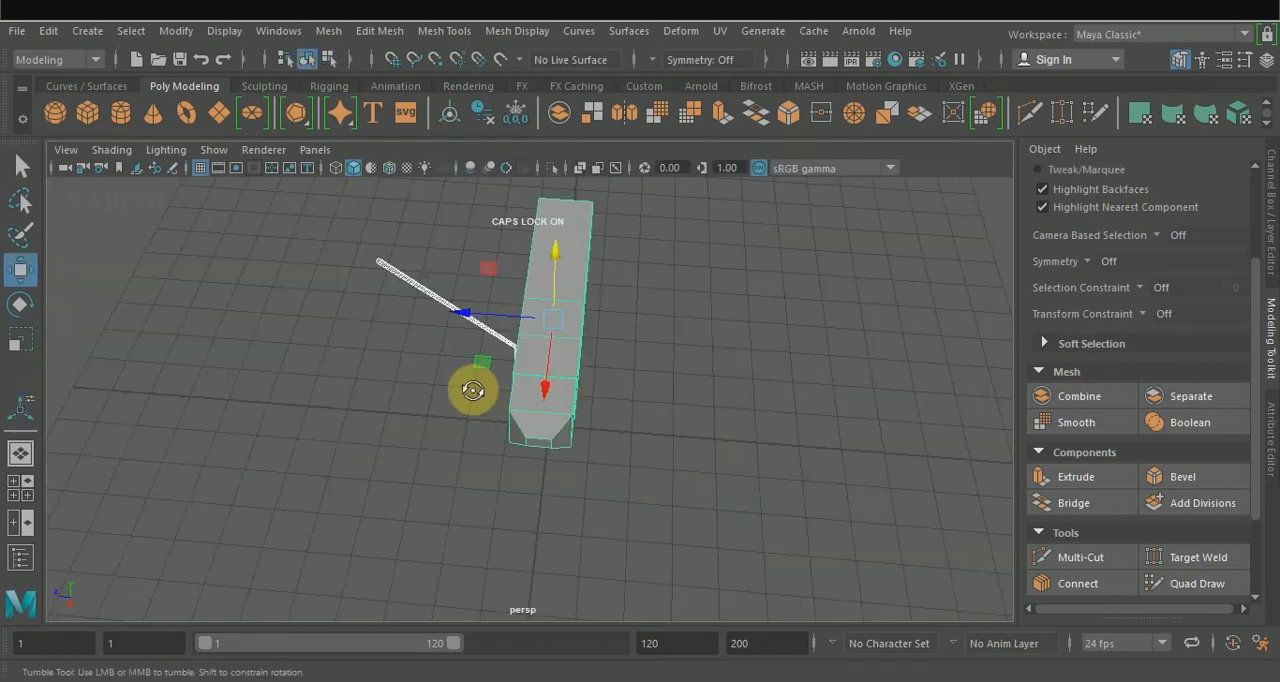
{"action": "left_click_drag", "start_coordinate": [474, 389], "coordinate": [720, 349], "text": "alt"}
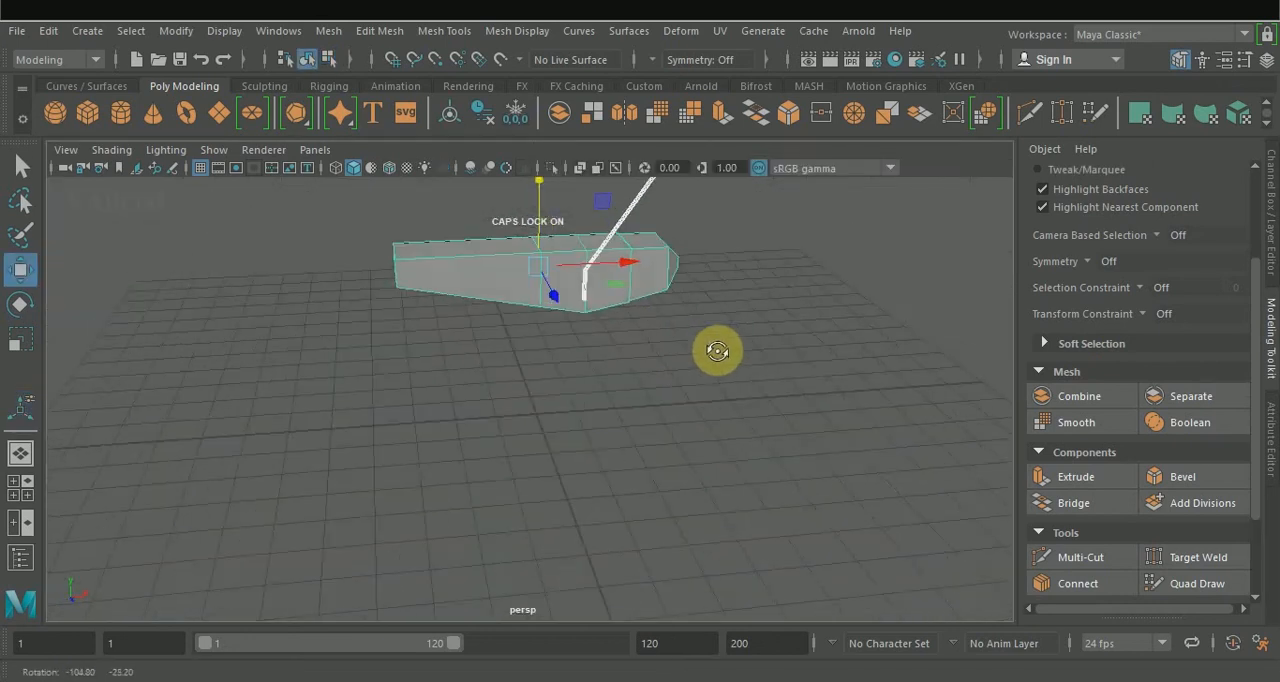
{"action": "key", "text": "space"}
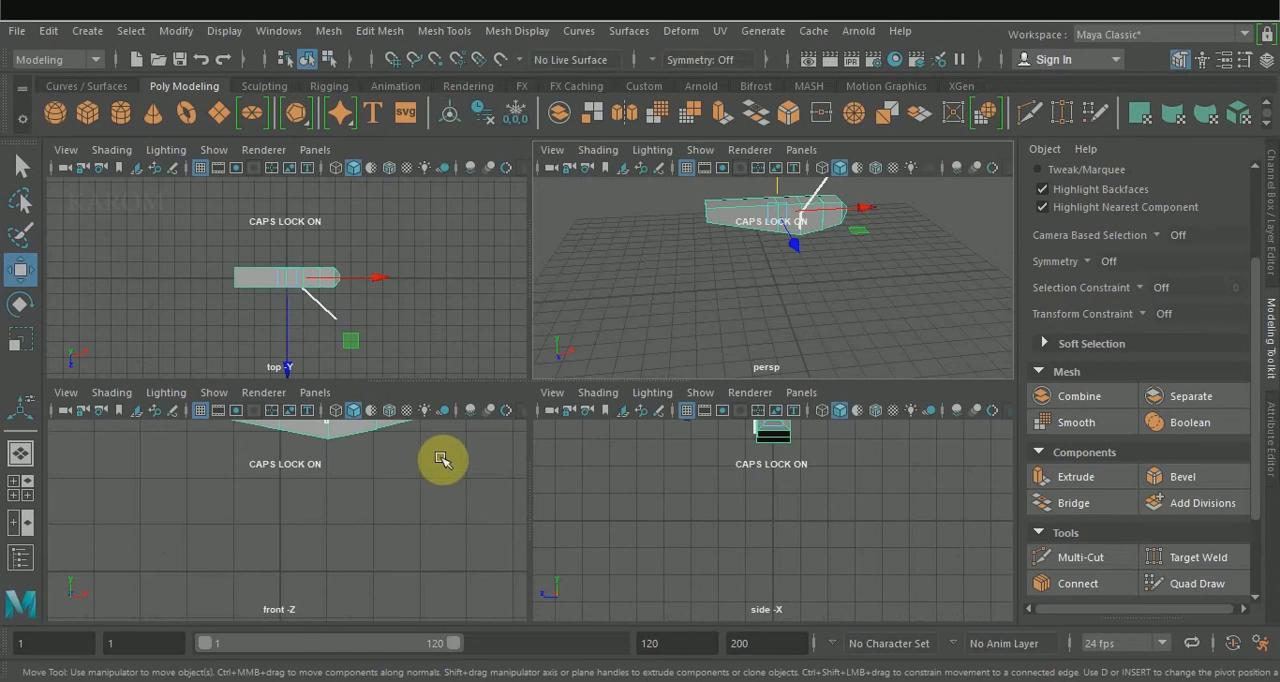
{"action": "middle_click_drag", "start_coordinate": [443, 457], "coordinate": [435, 586], "text": "alt"}
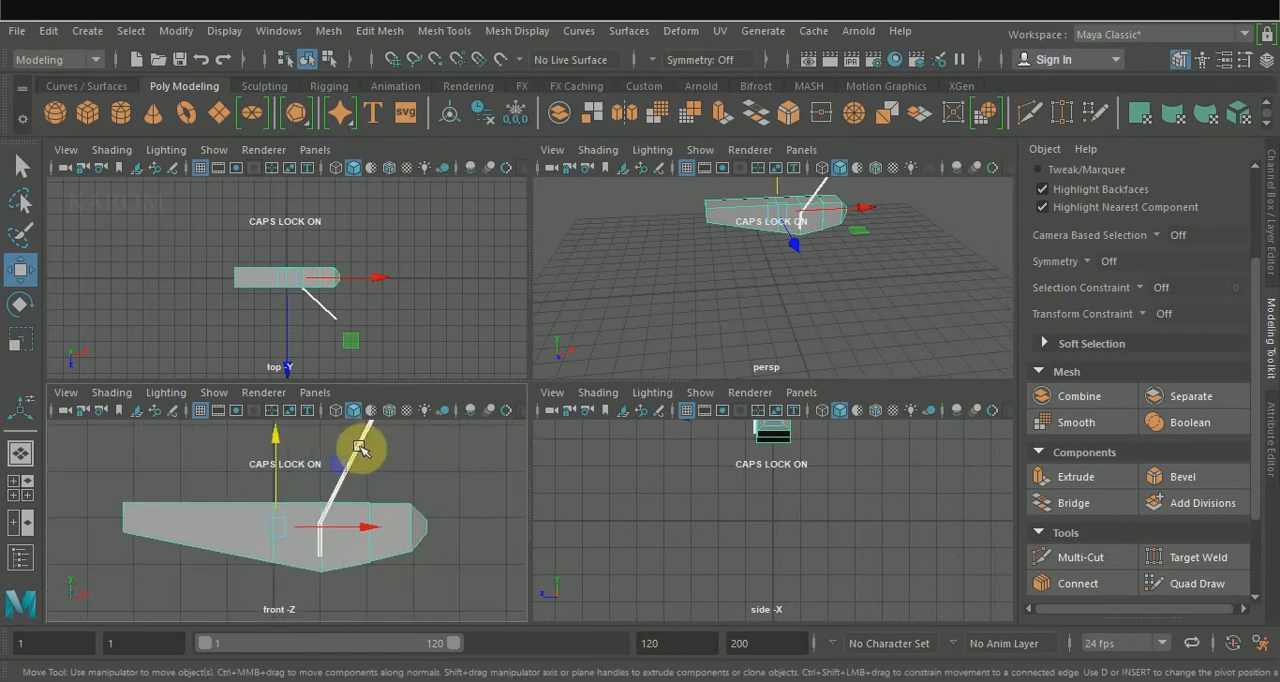
{"action": "left_click", "coordinate": [360, 450]}
{"action": "key", "text": "e"}
{"action": "left_click_drag", "start_coordinate": [386, 491], "coordinate": [300, 549]}
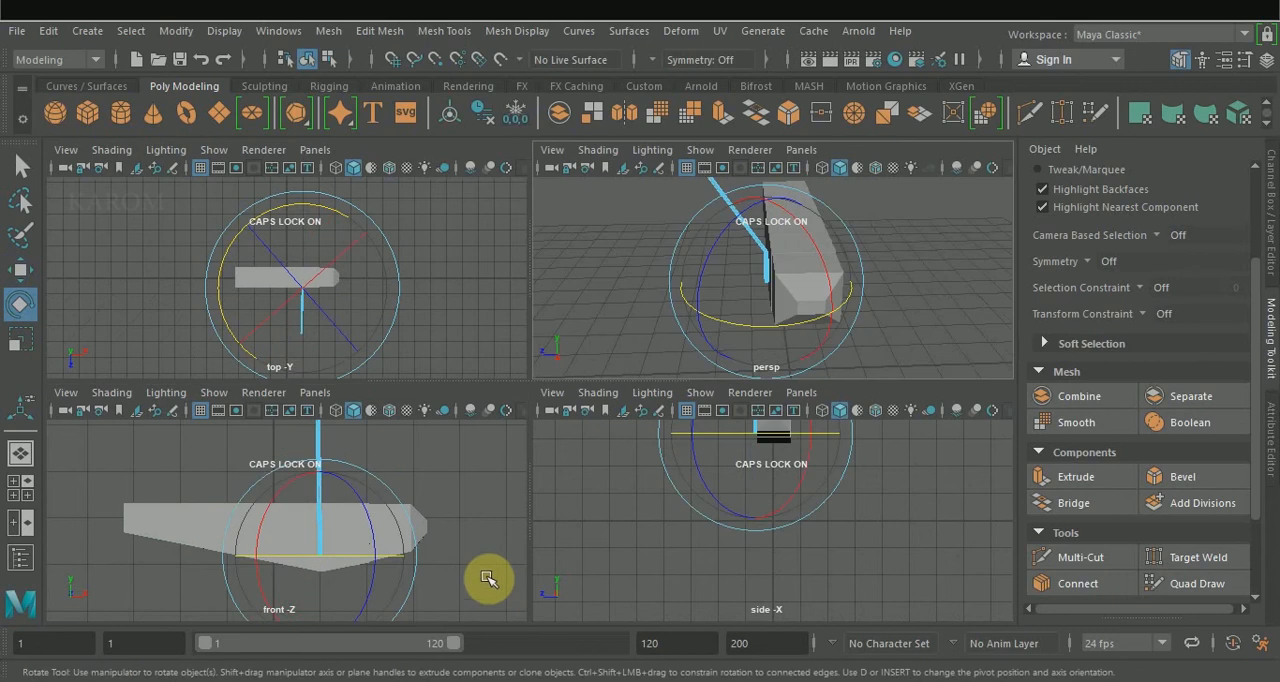
Select the rod's bottom end face and rotate it in the side view so it faces downward and outward.
{"action": "mouse_move", "coordinate": [866, 508]}
{"action": "left_mouse_down", "text": "alt"}
{"action": "mouse_move", "coordinate": [860, 517]}
{"action": "mouse_move", "coordinate": [859, 503]}
{"action": "left_mouse_up", "text": "alt"}
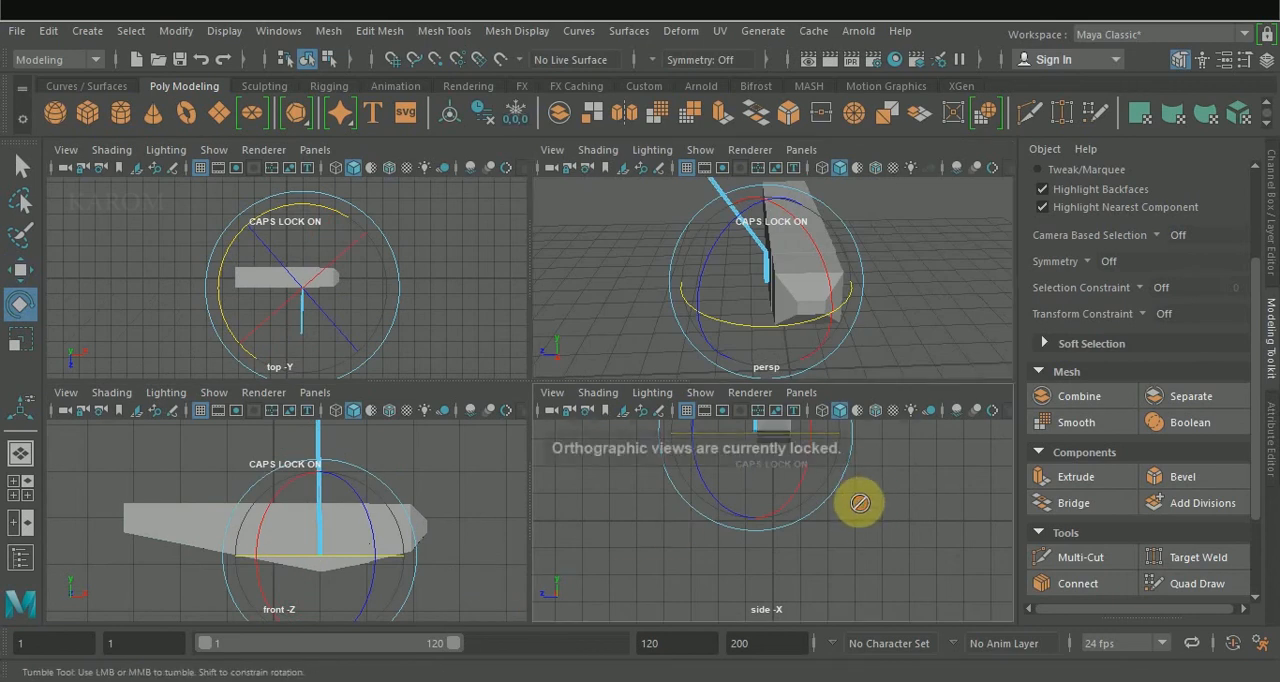
{"action": "middle_click_drag", "start_coordinate": [871, 459], "coordinate": [853, 551], "text": "alt"}
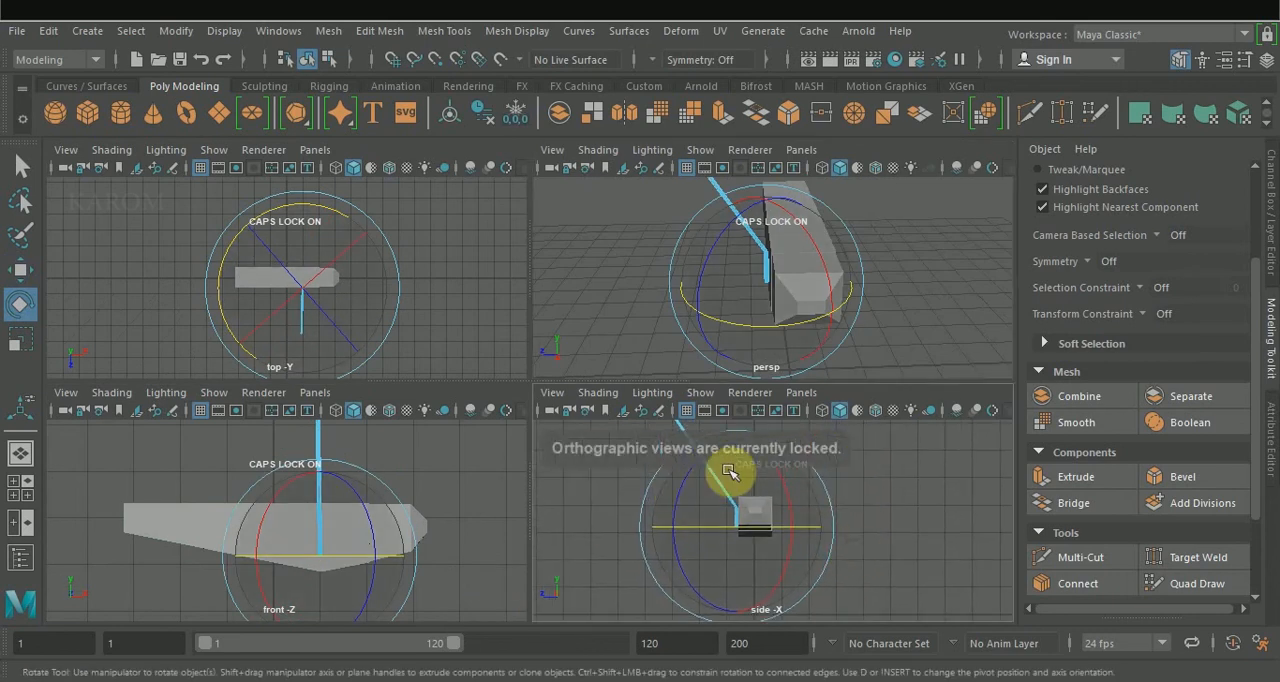
{"action": "scroll", "coordinate": [732, 474], "scroll_direction": "up", "scroll_amount": 2}
{"action": "left_click_drag", "start_coordinate": [784, 479], "coordinate": [816, 518]}
{"action": "scroll", "coordinate": [797, 278], "scroll_direction": "up", "scroll_amount": 5}
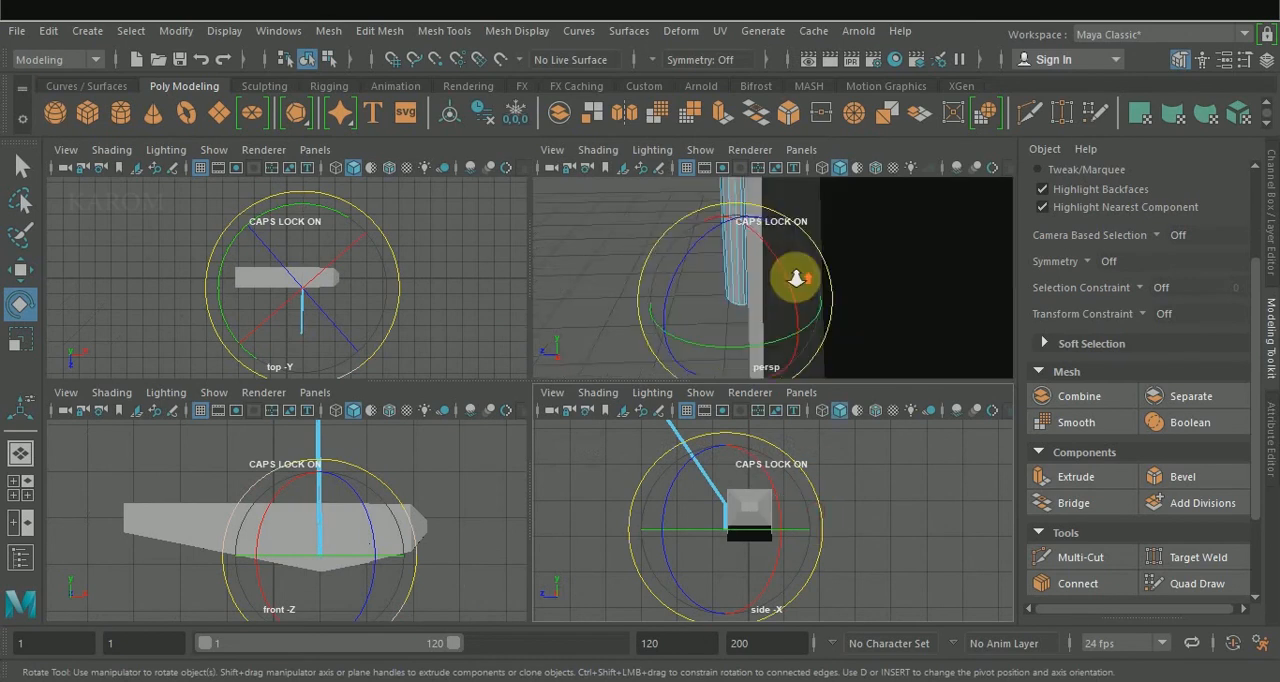
{"action": "scroll", "coordinate": [798, 280], "scroll_direction": "down", "scroll_amount": 2}
{"action": "scroll", "coordinate": [799, 282], "scroll_direction": "down", "scroll_amount": 1}
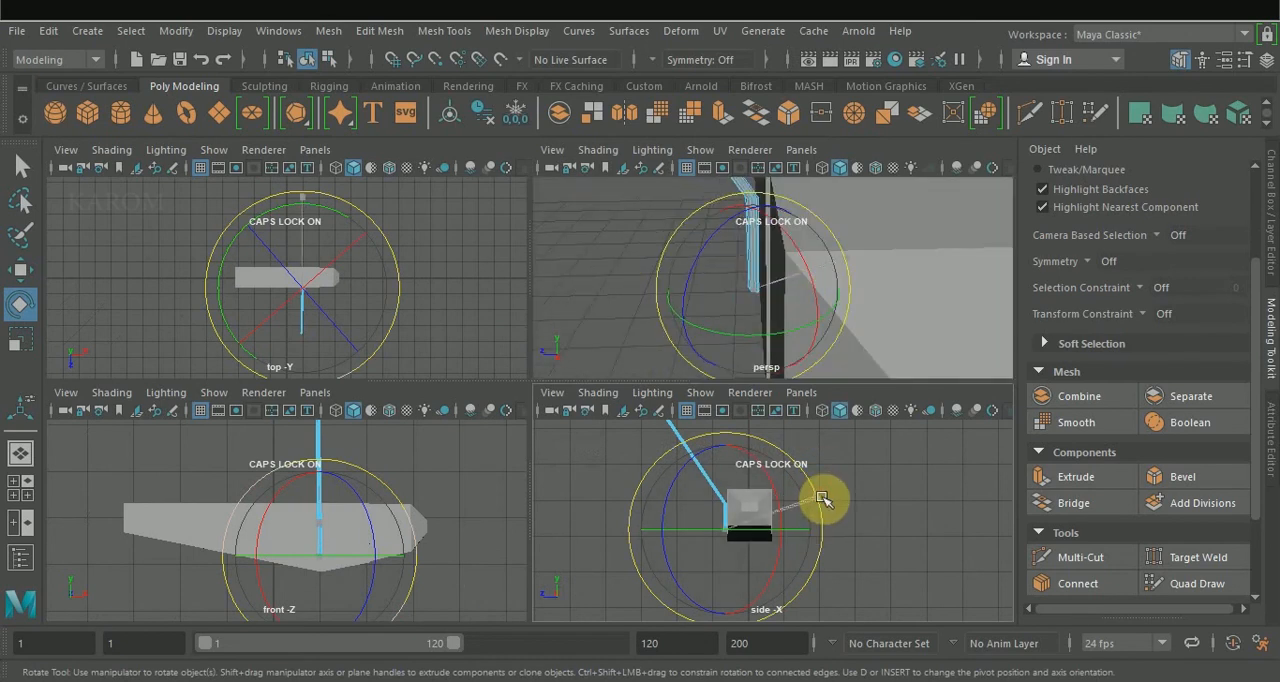
Extrude the rod's tilted bottom face to add a lower section slanting outward beneath the body.
{"action": "left_click", "coordinate": [1043, 480]}
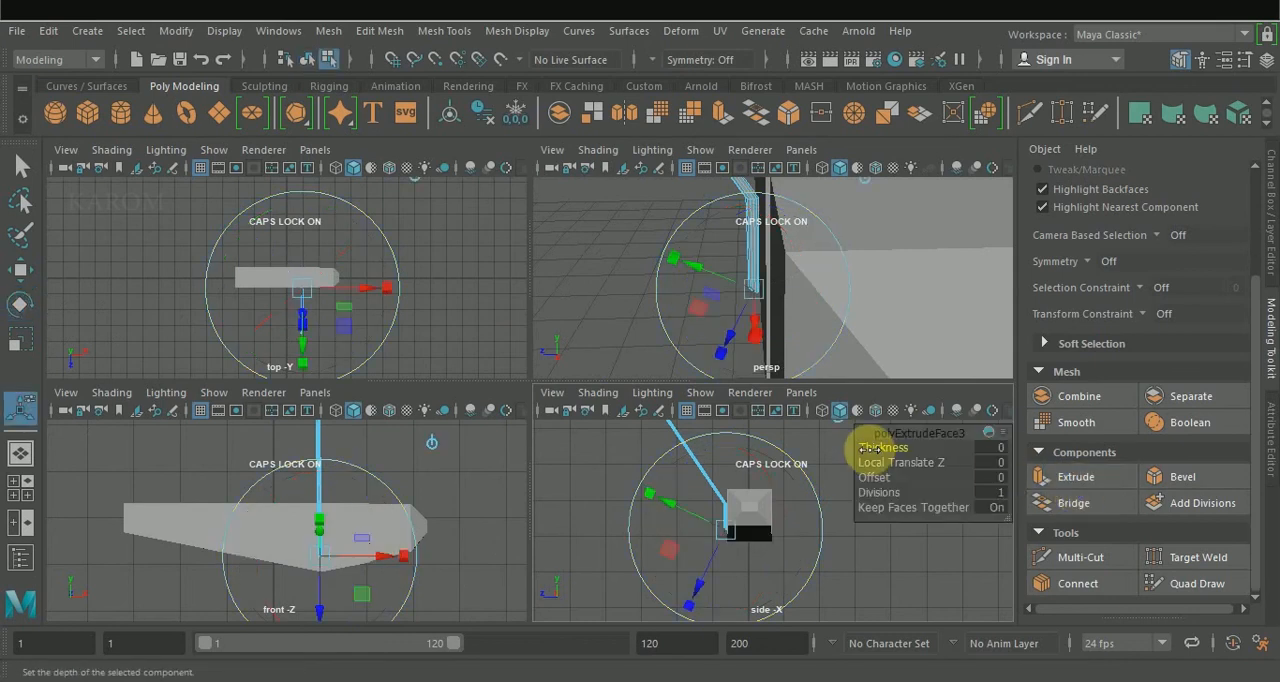
{"action": "left_click_drag", "start_coordinate": [870, 448], "coordinate": [885, 448]}
{"action": "scroll", "coordinate": [757, 495], "scroll_direction": "down", "scroll_amount": 3}
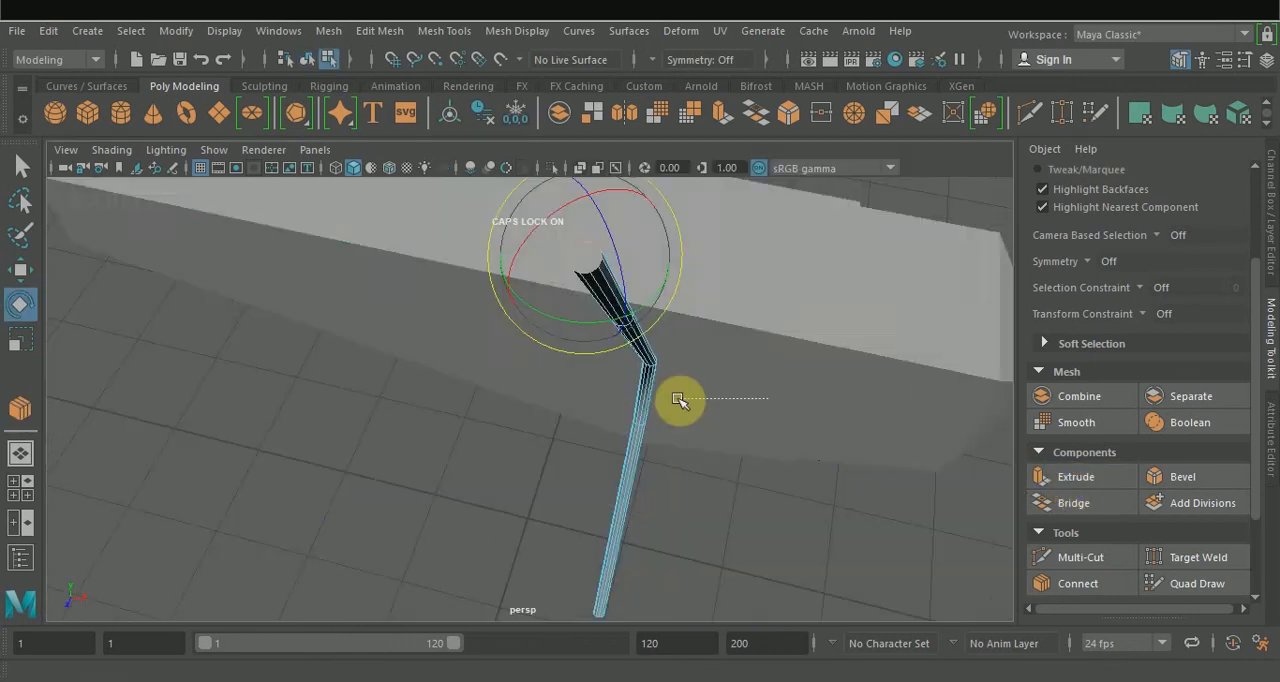
Select the rod's upper end face and rotate it in the side view to point horizontally away from the body.
{"action": "left_click", "coordinate": [703, 414]}
{"action": "key", "text": "ctrl+z"}
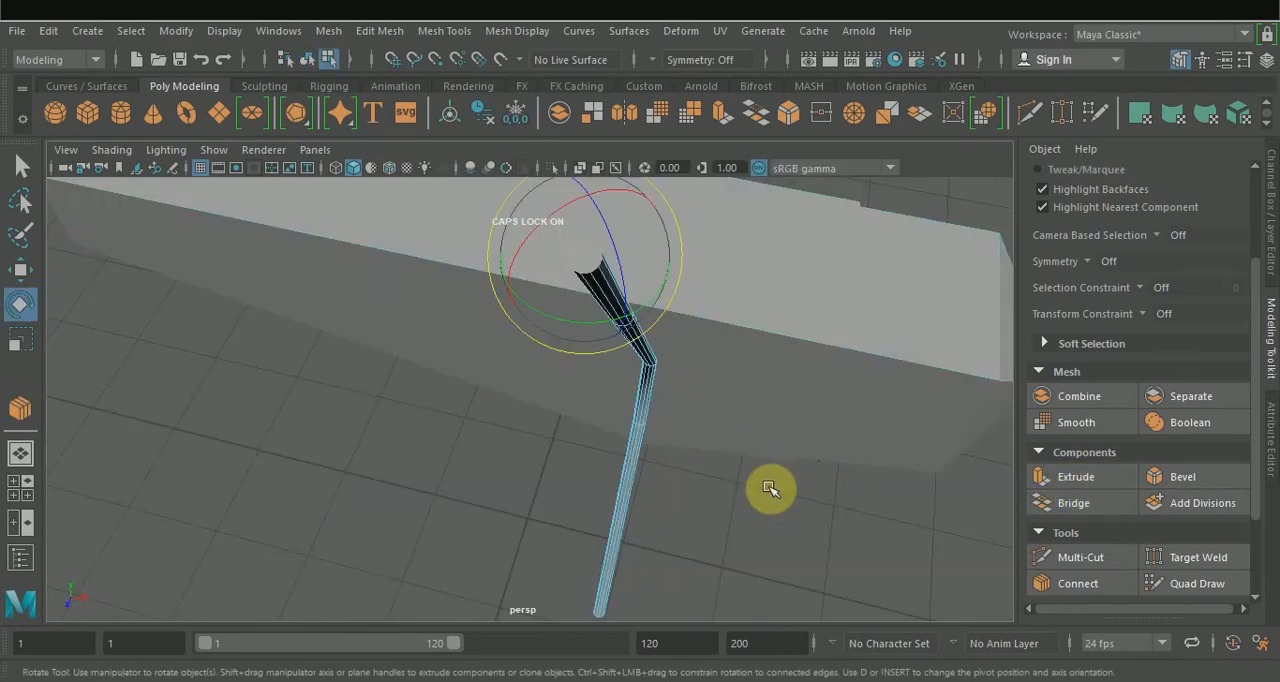
{"action": "left_click_drag", "start_coordinate": [797, 498], "coordinate": [663, 494], "text": "alt"}
{"action": "scroll", "coordinate": [496, 455], "scroll_direction": "down", "scroll_amount": 4}
{"action": "key", "text": "space"}
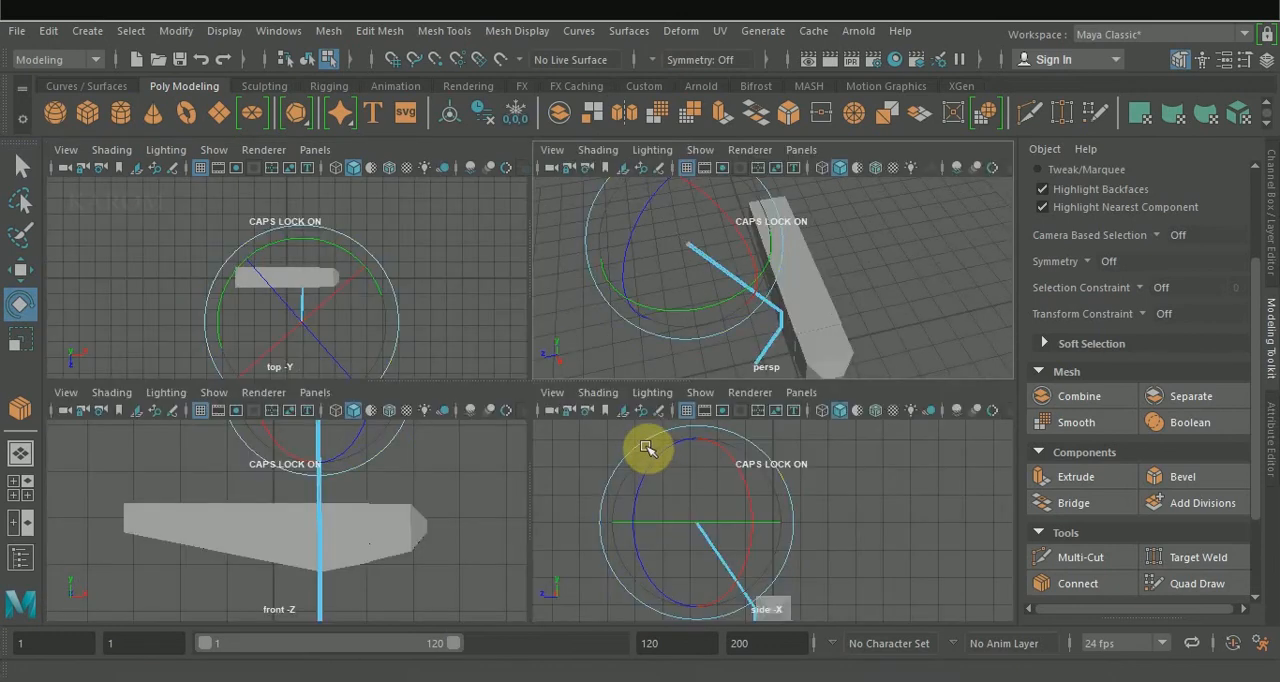
{"action": "left_click_drag", "start_coordinate": [652, 438], "coordinate": [609, 523]}
{"action": "right_click_drag", "start_coordinate": [463, 253], "coordinate": [470, 211]}
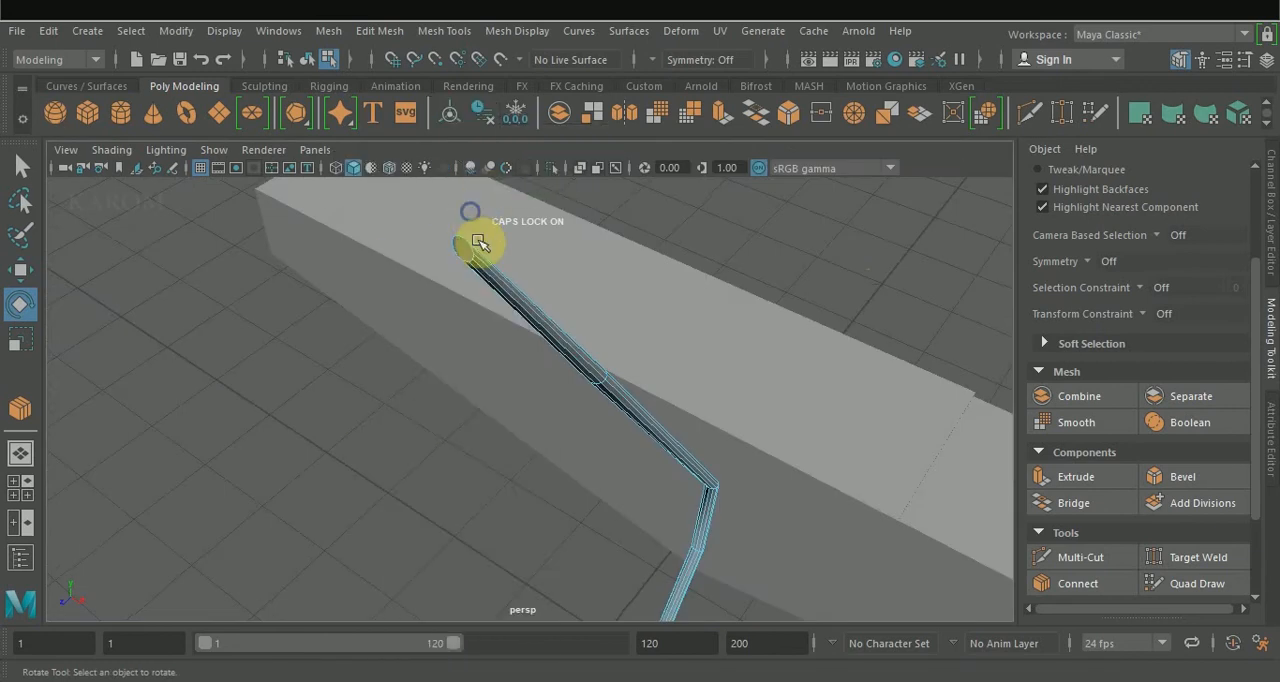
{"action": "left_click", "coordinate": [468, 251]}
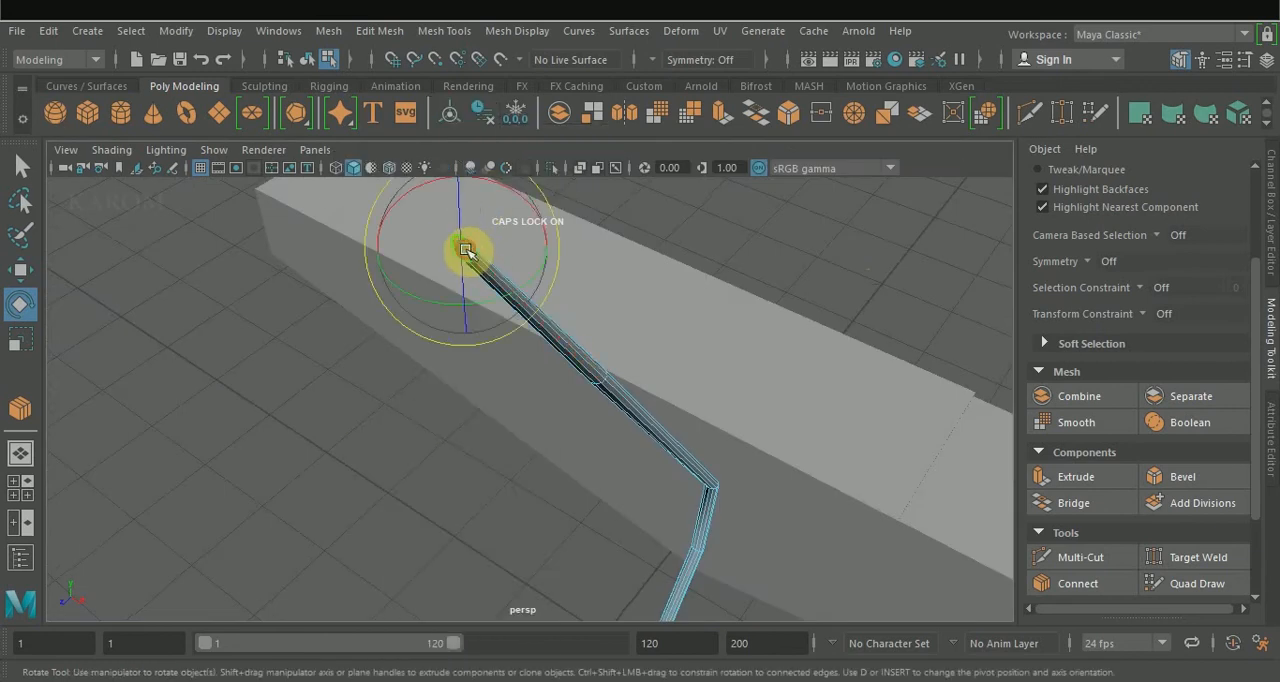
Extrude the rod's upper end face with a thickness of 0.7 to form a horizontal tip.
{"action": "left_click", "coordinate": [1076, 470]}
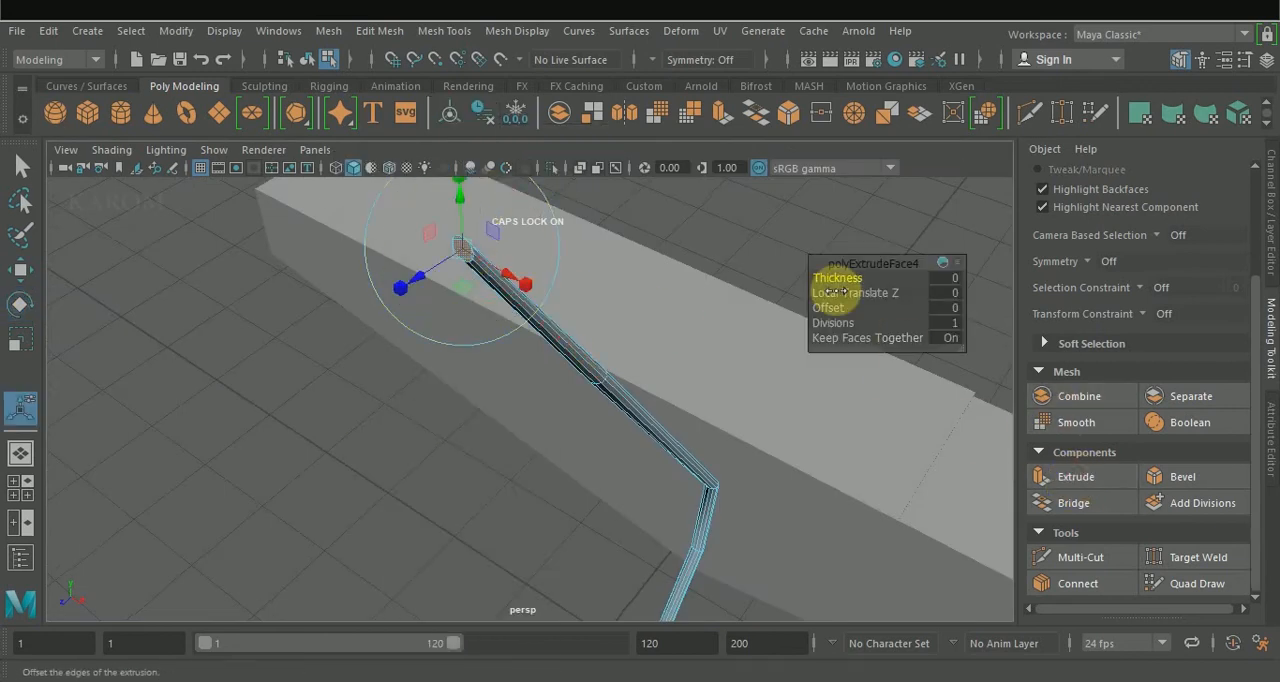
{"action": "left_click_drag", "start_coordinate": [832, 280], "coordinate": [833, 281]}
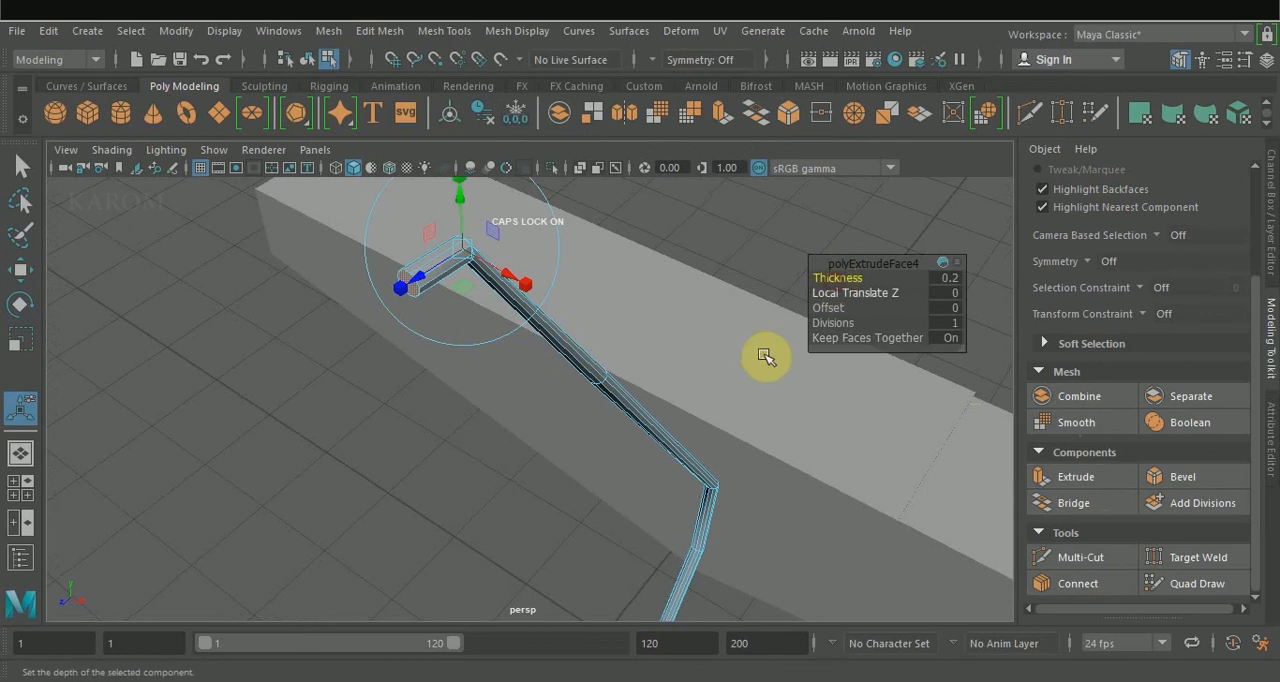
{"action": "scroll", "coordinate": [735, 385], "scroll_direction": "down", "scroll_amount": 5}
{"action": "left_click_drag", "start_coordinate": [735, 383], "coordinate": [706, 372], "text": "alt"}
{"action": "left_click_drag", "start_coordinate": [837, 278], "coordinate": [843, 277]}
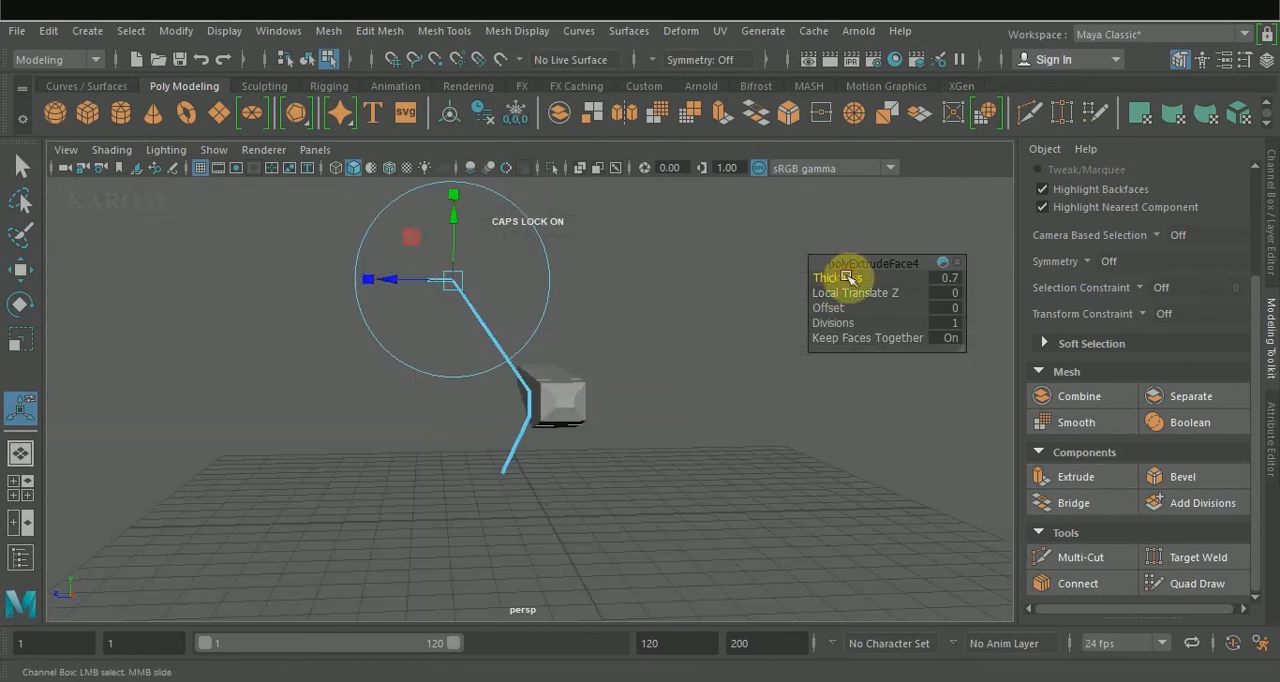
Rotate the rod's lower end face to point more outward and extrude it with a thickness of 0.05.
{"action": "right_click_drag", "start_coordinate": [600, 455], "coordinate": [619, 219]}
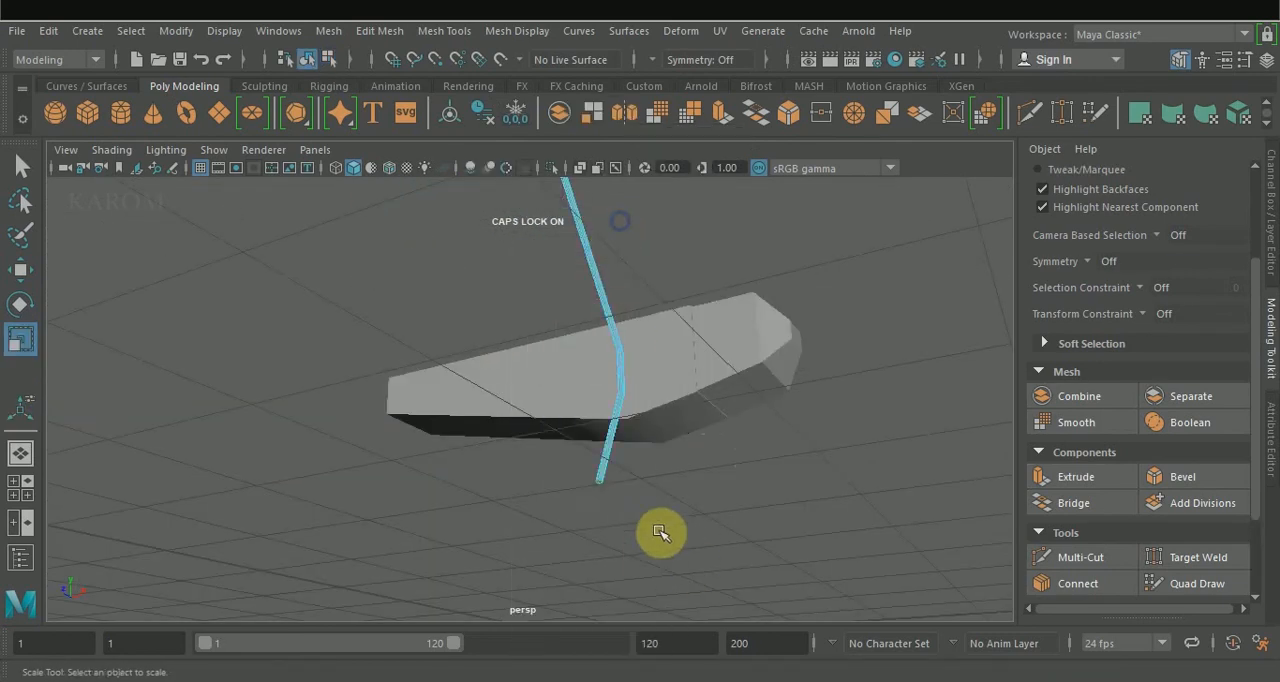
{"action": "left_click", "coordinate": [601, 487]}
{"action": "left_click_drag", "start_coordinate": [646, 491], "coordinate": [609, 486], "text": "alt"}
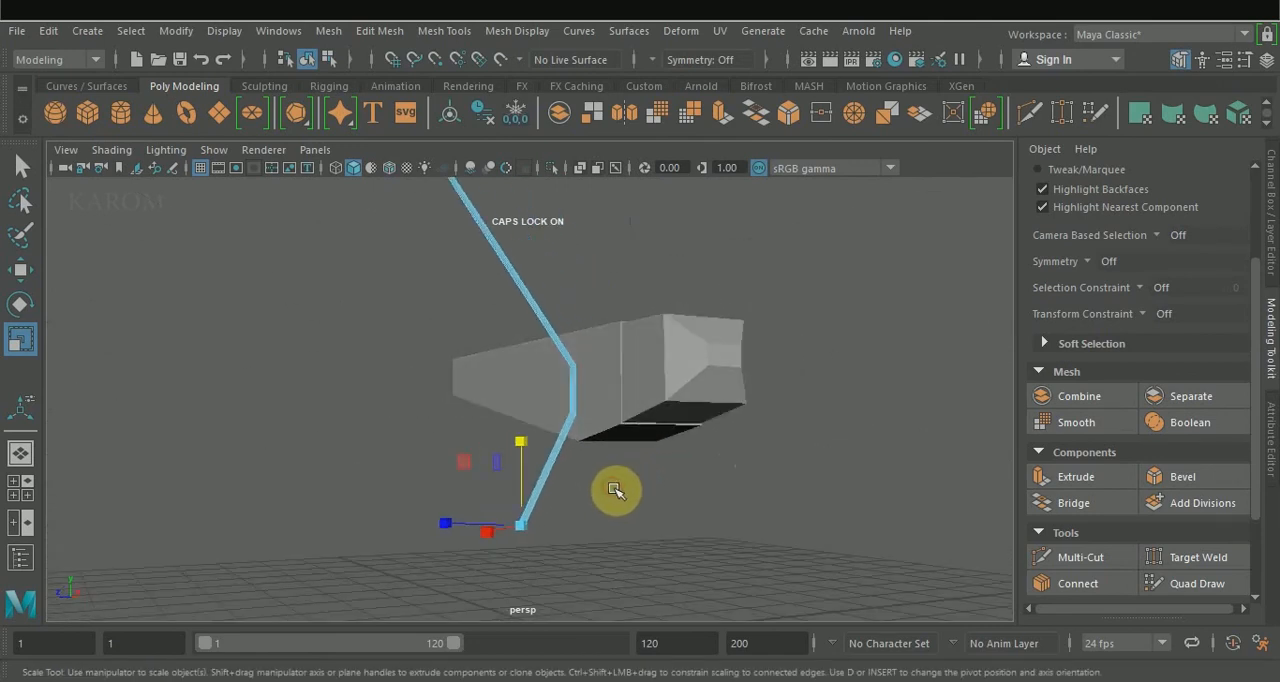
{"action": "scroll", "coordinate": [535, 515], "scroll_direction": "up", "scroll_amount": 3}
{"action": "left_click_drag", "start_coordinate": [670, 554], "coordinate": [677, 497], "text": "alt"}
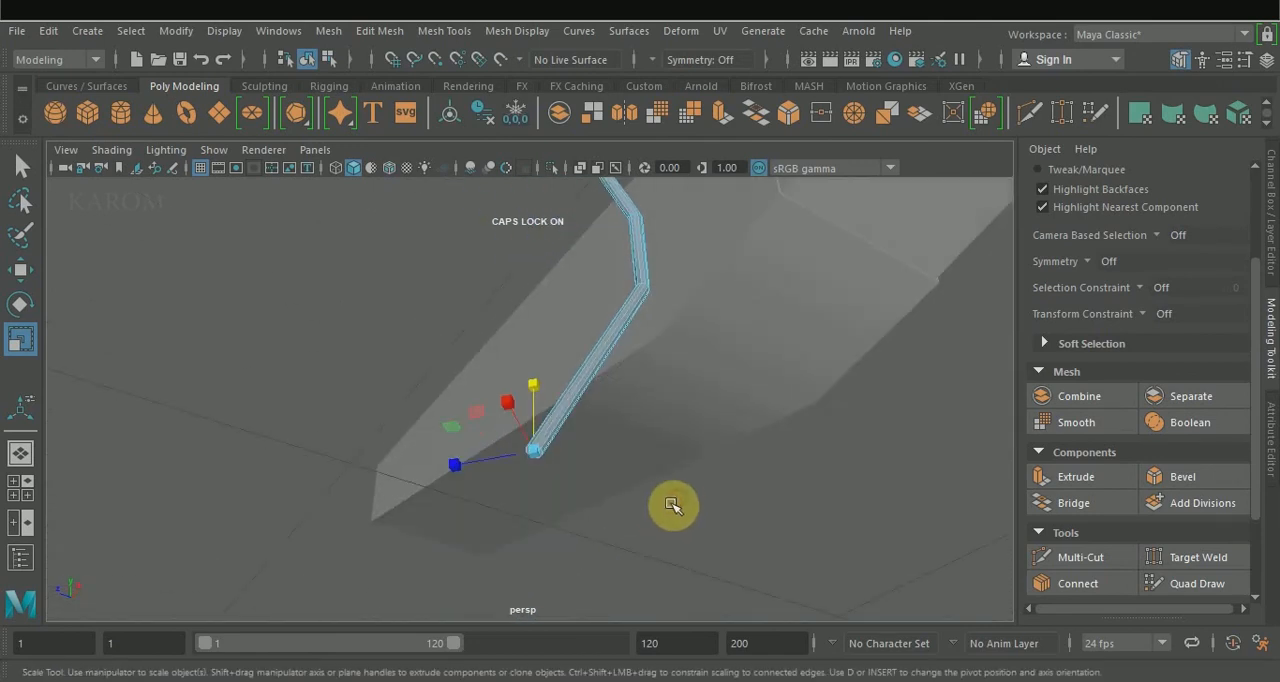
{"action": "key", "text": "space"}
{"action": "key", "text": "e"}
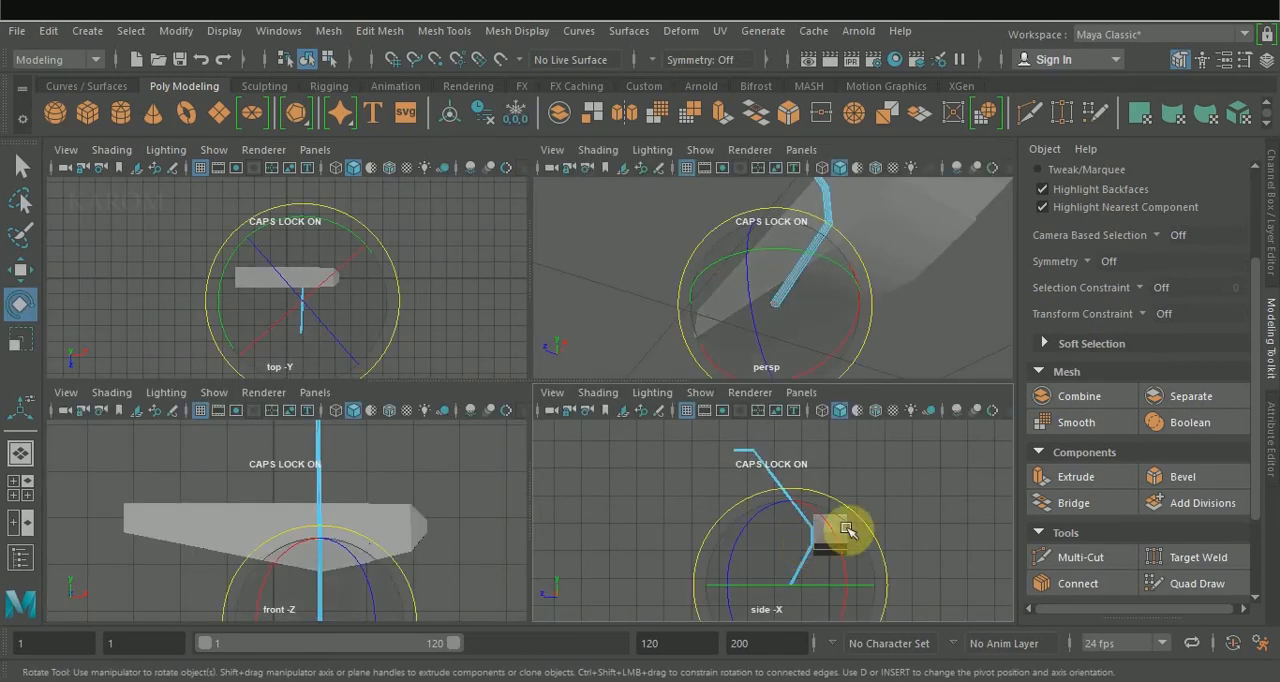
{"action": "left_click_drag", "start_coordinate": [870, 537], "coordinate": [885, 590]}
{"action": "left_click", "coordinate": [1076, 477]}
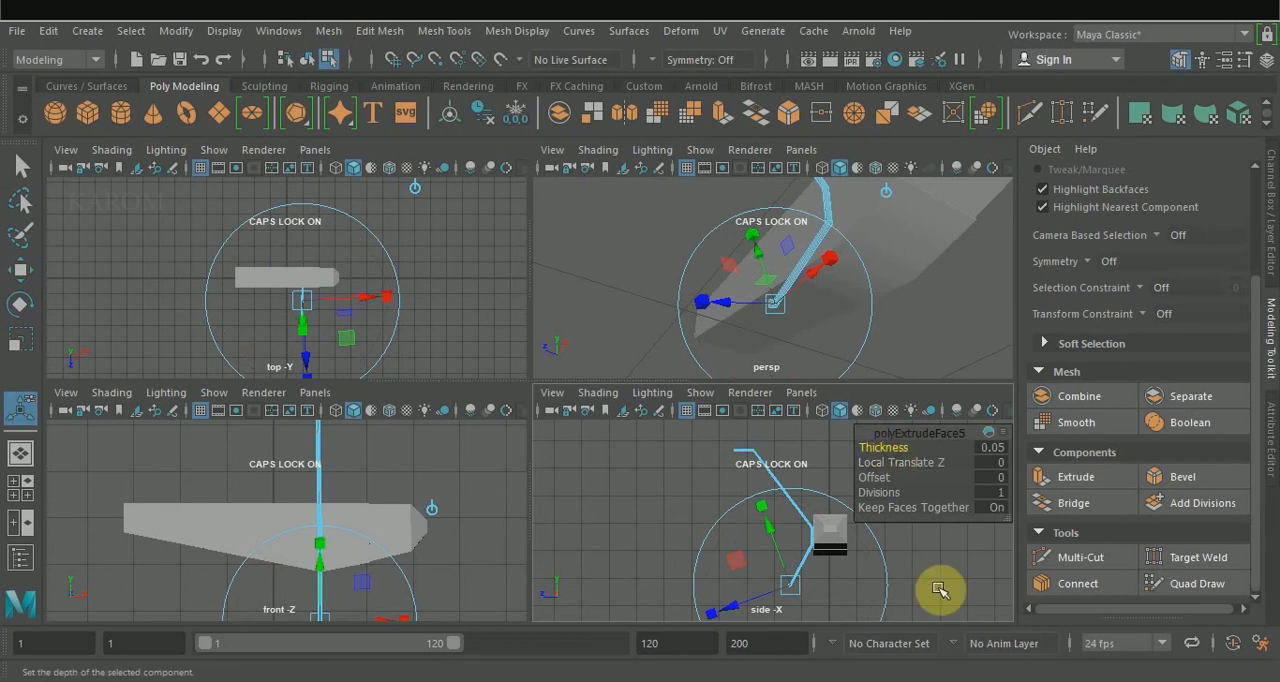
{"action": "key", "text": "w"}
Create a flat, disc-shaped polygon cylinder on the grid, clear of the body on the side opposite the rod.
{"action": "left_click", "coordinate": [119, 115]}
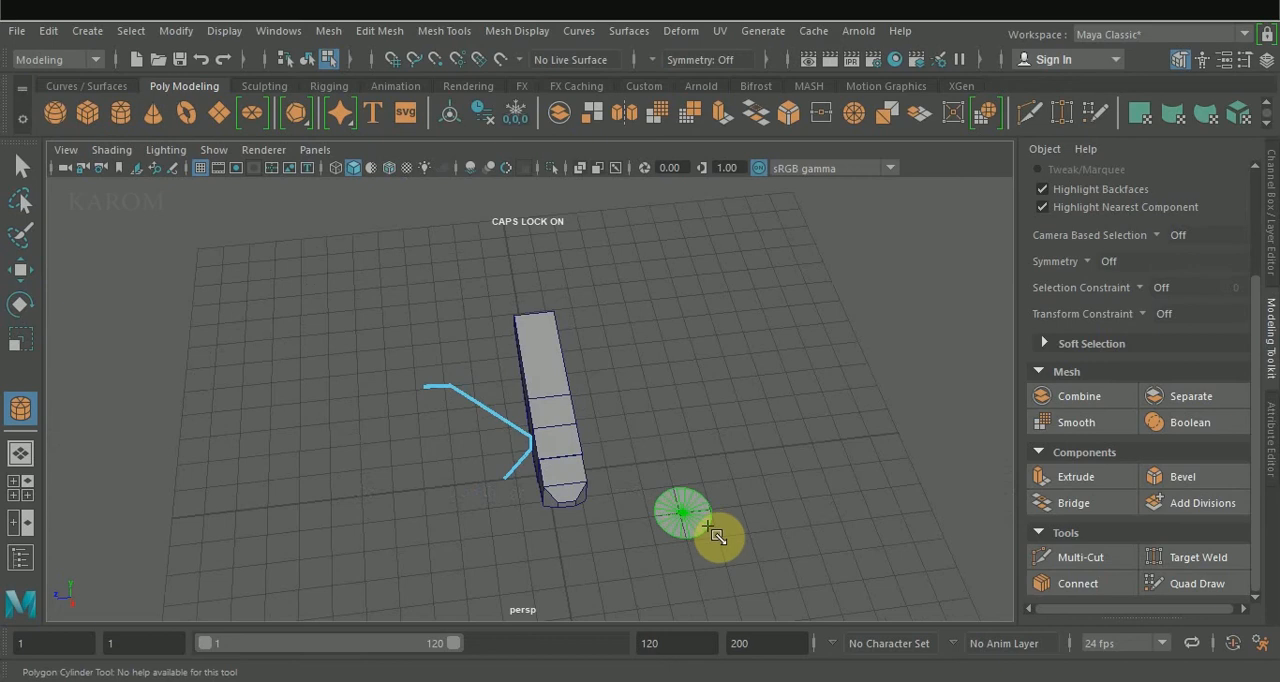
{"action": "right_click_drag", "start_coordinate": [764, 175], "coordinate": [761, 218]}
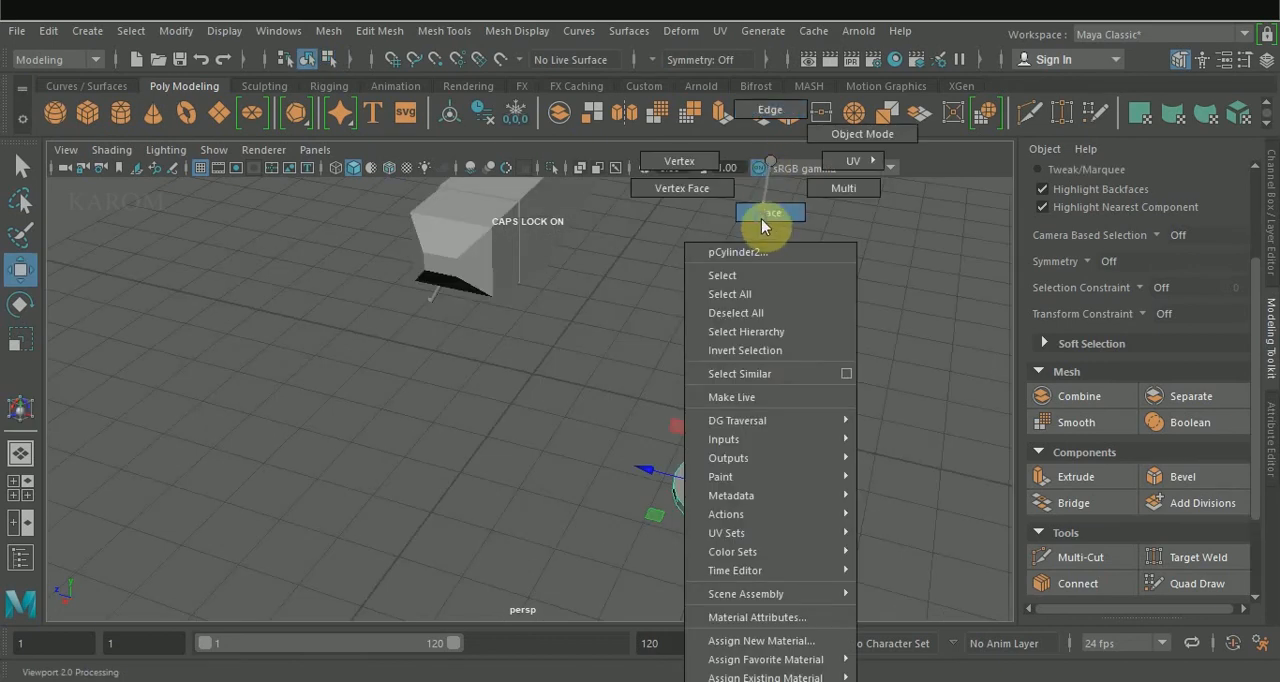
{"action": "left_click_drag", "start_coordinate": [735, 493], "coordinate": [892, 422]}
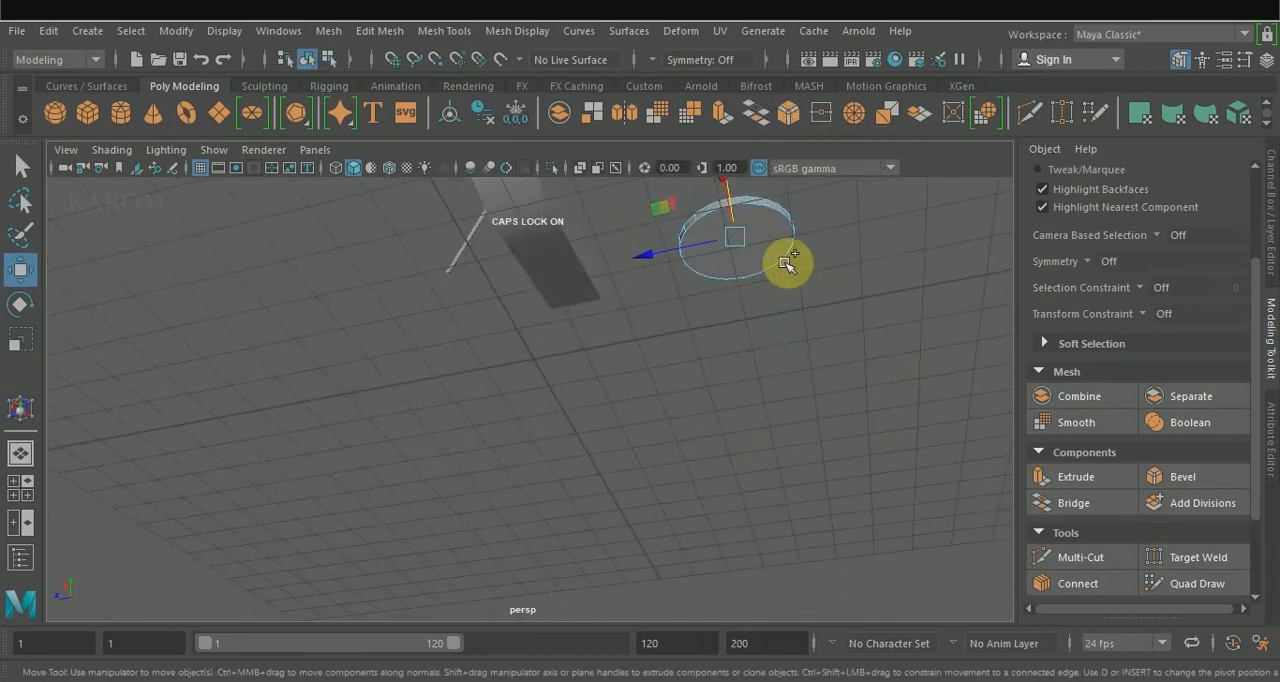
Select the disc's top and bottom faces and bevel them with a fraction of 1 and 2 segments.
{"action": "left_click", "coordinate": [771, 243]}
{"action": "left_click_drag", "start_coordinate": [863, 240], "coordinate": [857, 306], "text": "alt"}
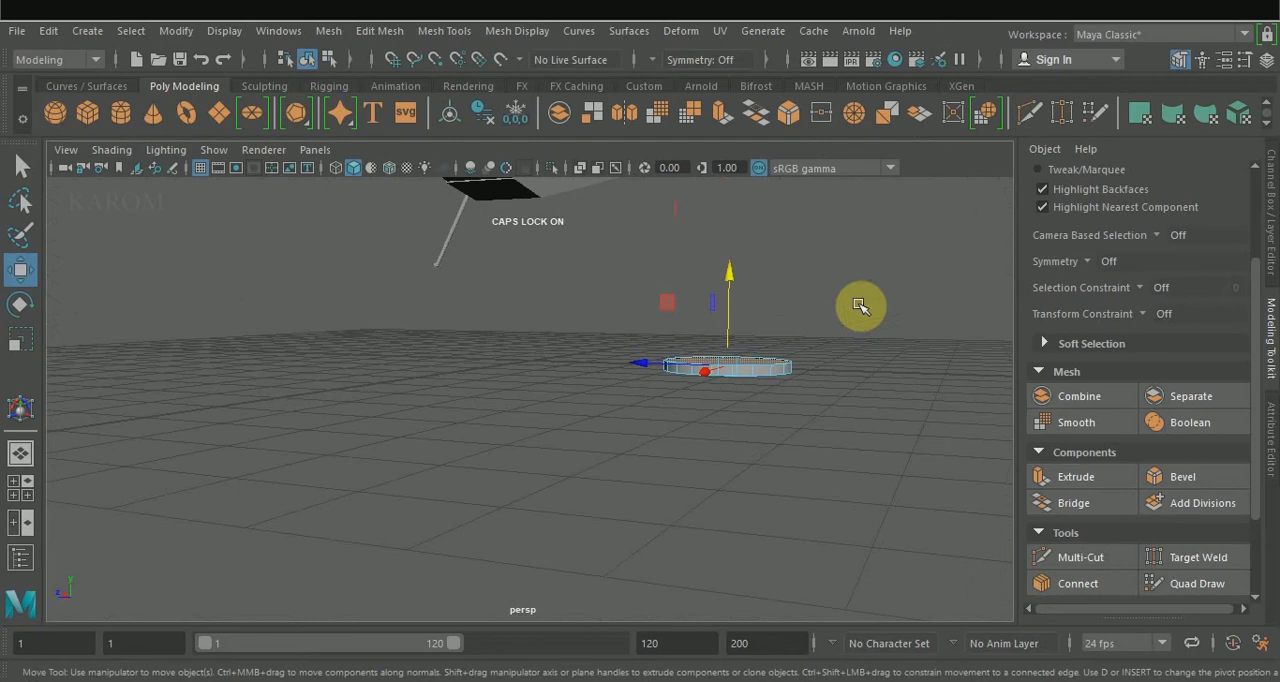
{"action": "left_click", "coordinate": [1172, 476]}
{"action": "left_click_drag", "start_coordinate": [884, 449], "coordinate": [866, 474], "text": "alt"}
{"action": "scroll", "coordinate": [782, 389], "scroll_direction": "up", "scroll_amount": 5}
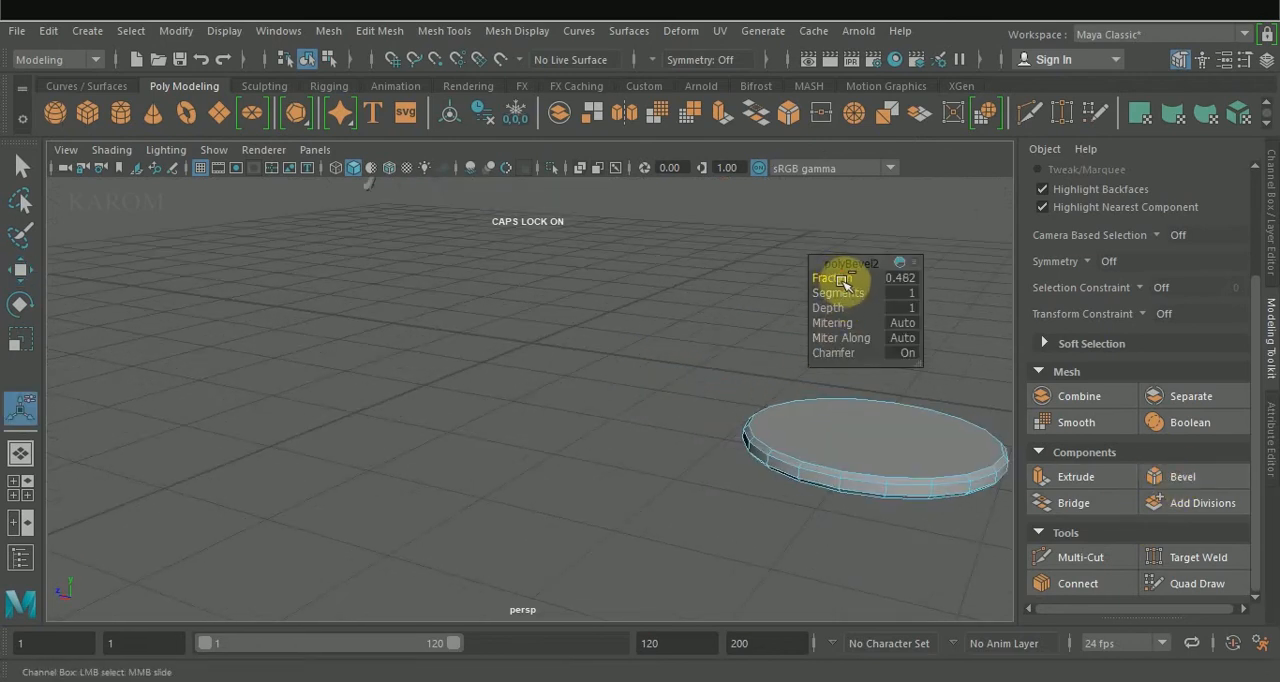
{"action": "left_click_drag", "start_coordinate": [857, 289], "coordinate": [843, 298]}
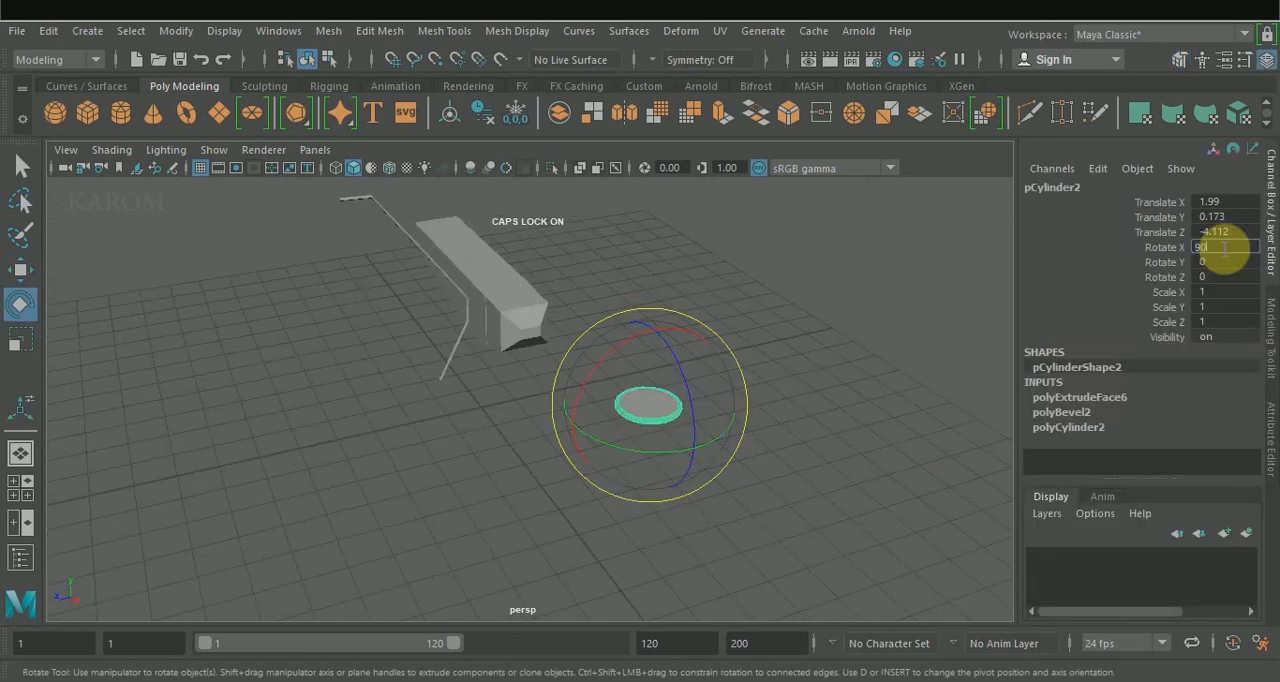
Rotate the disc 90 degrees about X and move it to the rod's lower end, at about X 0.935, Y 1.82, Z 1.365.
{"action": "left_click", "coordinate": [1224, 247]}
{"action": "type", "text": "90"}
{"action": "key", "text": "Return"}
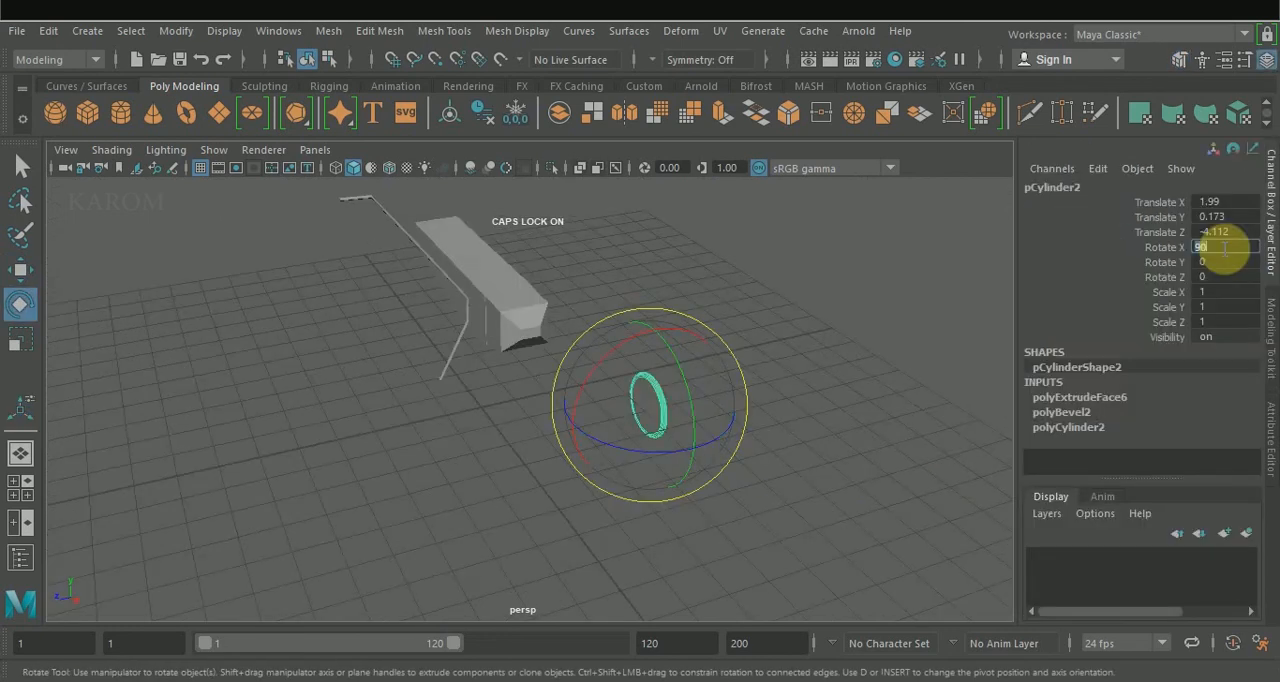
{"action": "left_click_drag", "start_coordinate": [871, 443], "coordinate": [734, 443], "text": "alt"}
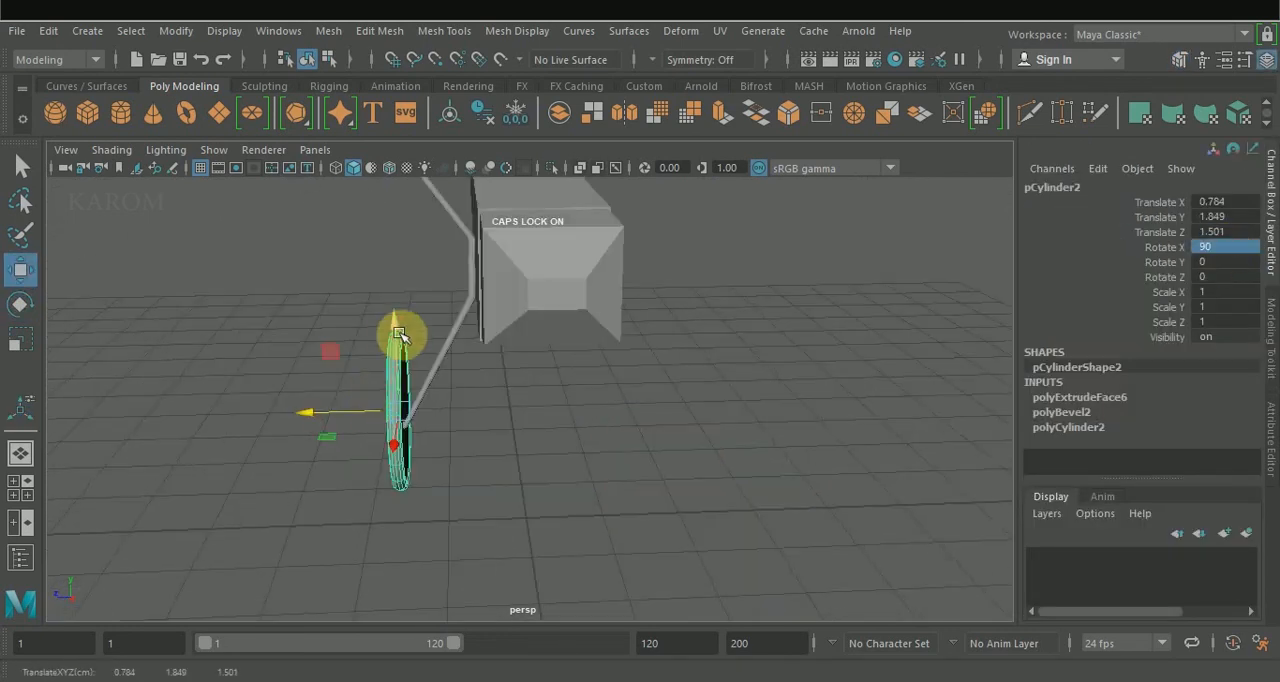
{"action": "left_click_drag", "start_coordinate": [399, 333], "coordinate": [395, 340]}
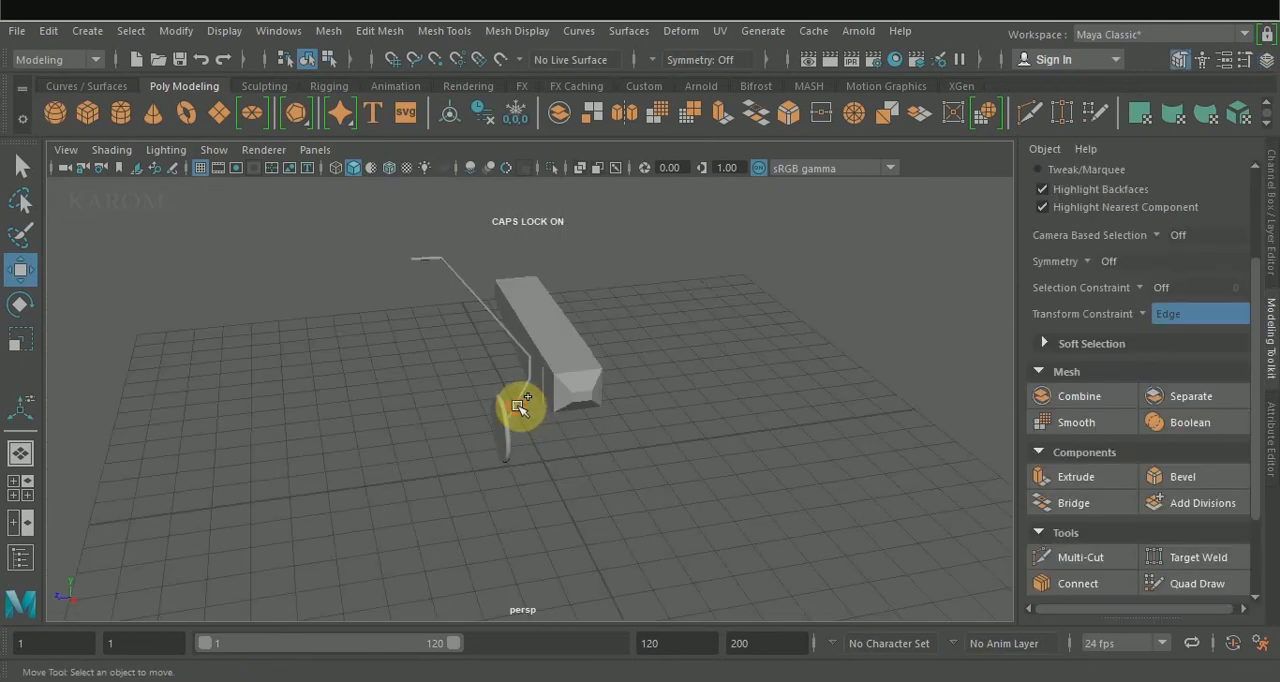
Combine the bent rod and the disc wheel into a single mesh.
{"action": "left_click", "coordinate": [521, 405]}
{"action": "left_click", "coordinate": [506, 428], "text": "shift"}
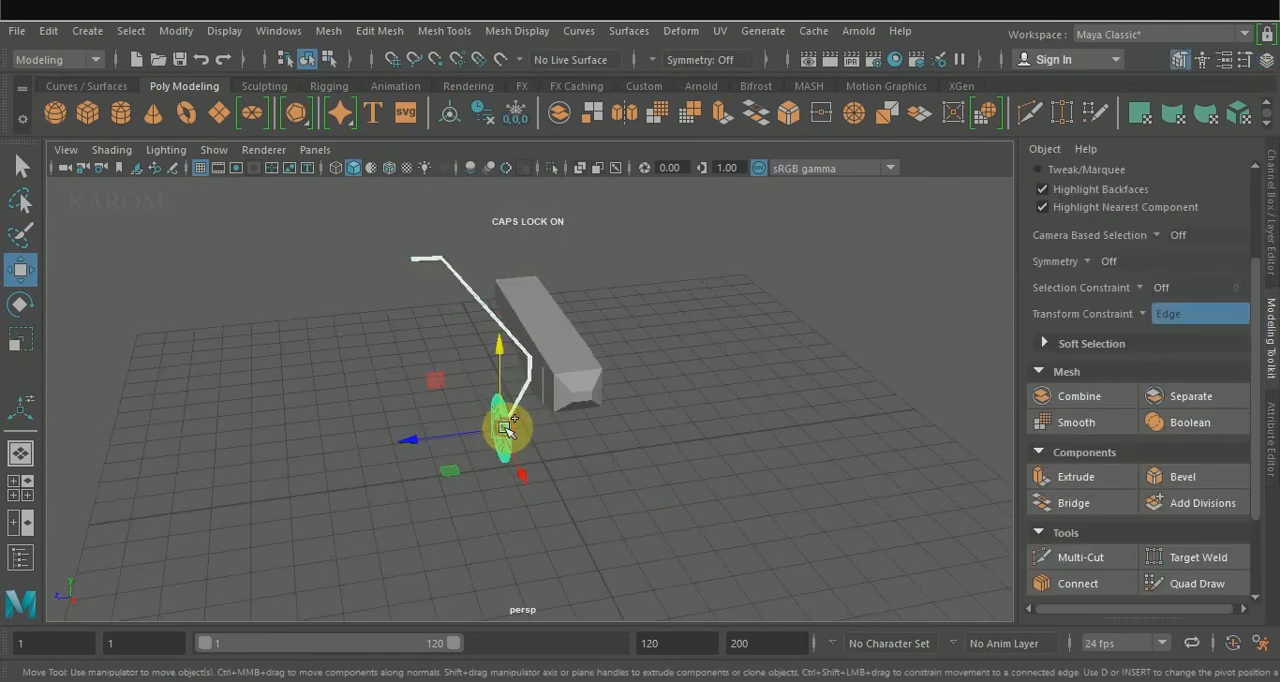
{"action": "left_click", "coordinate": [1079, 397]}
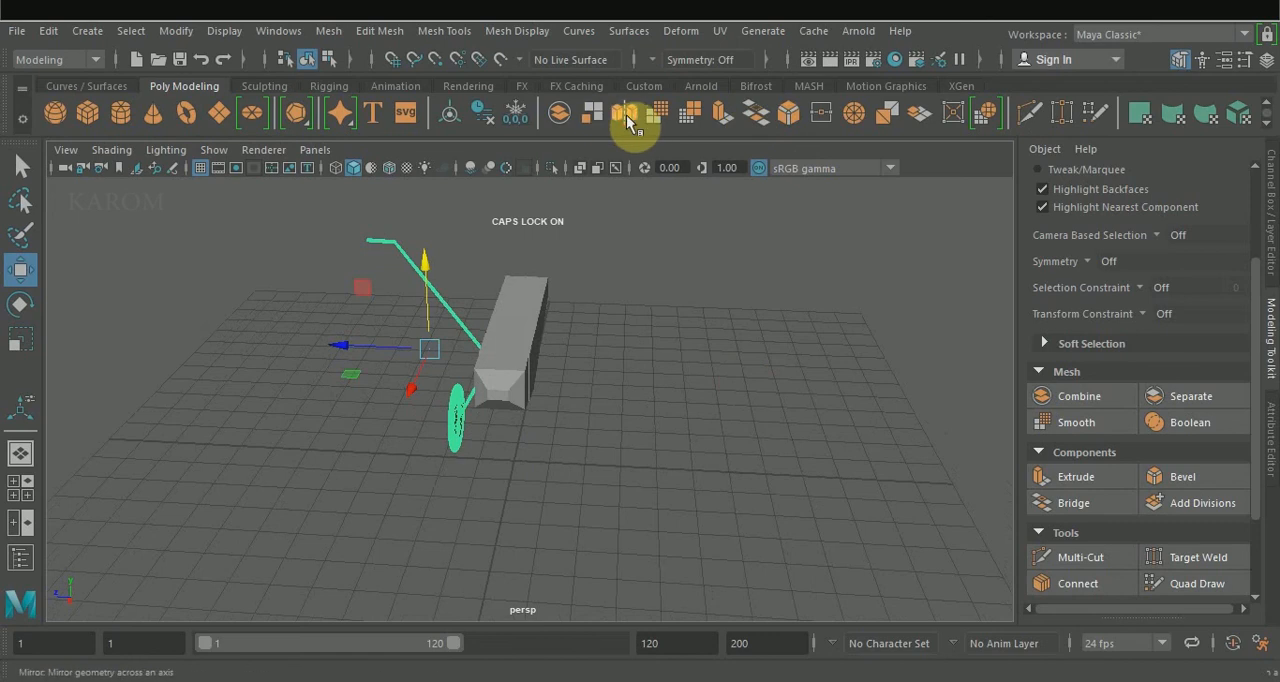
Mirror the combined rod and wheel across the world Z axis to the other side of the body.
{"action": "left_click", "coordinate": [626, 115]}
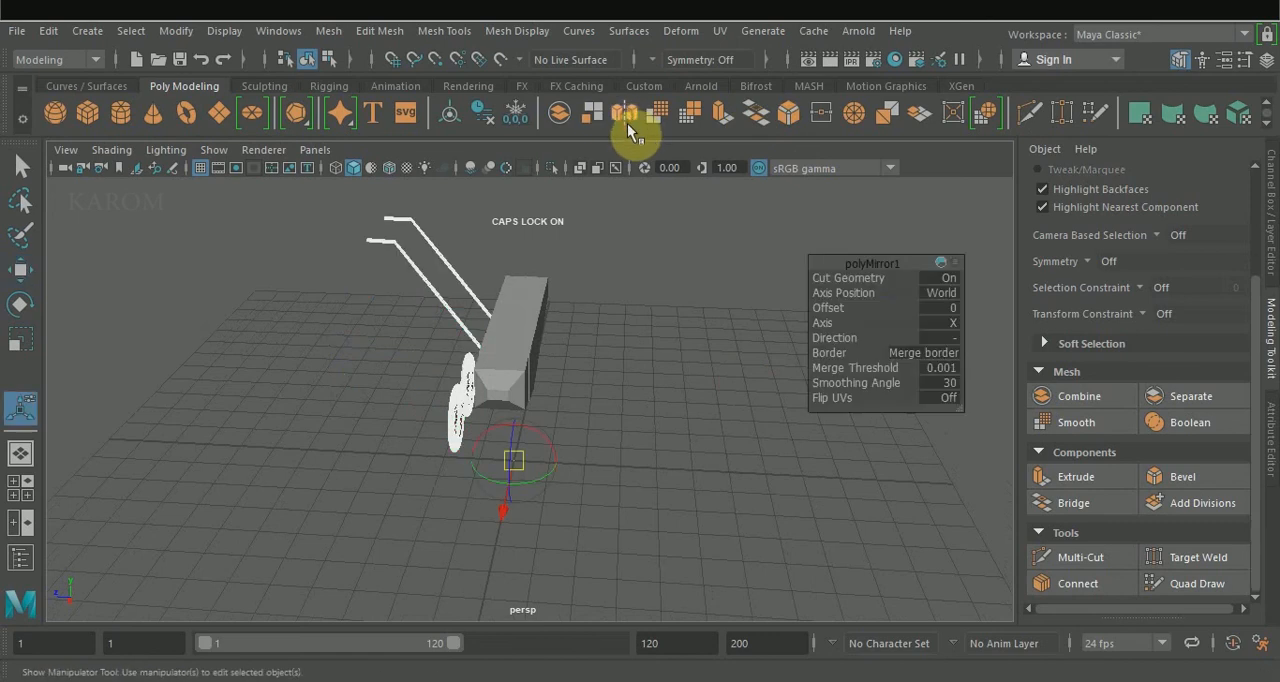
{"action": "left_click", "coordinate": [948, 325]}
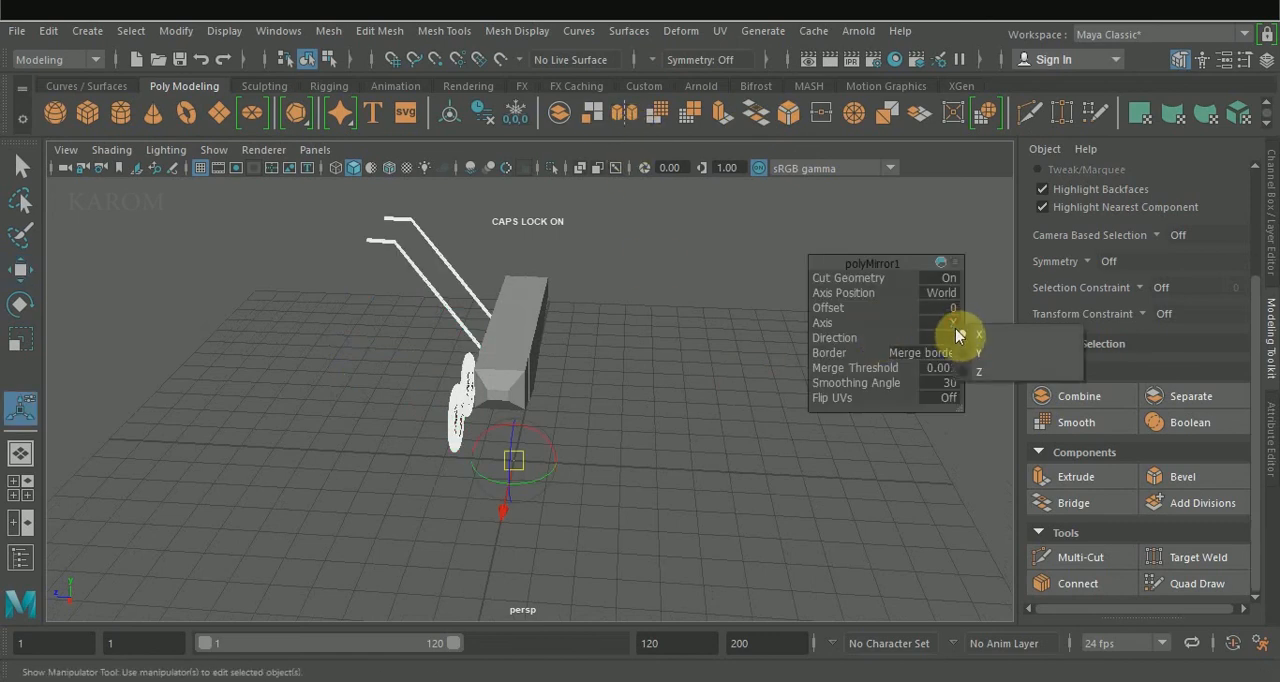
{"action": "left_click", "coordinate": [950, 338]}
{"action": "left_click", "coordinate": [948, 330]}
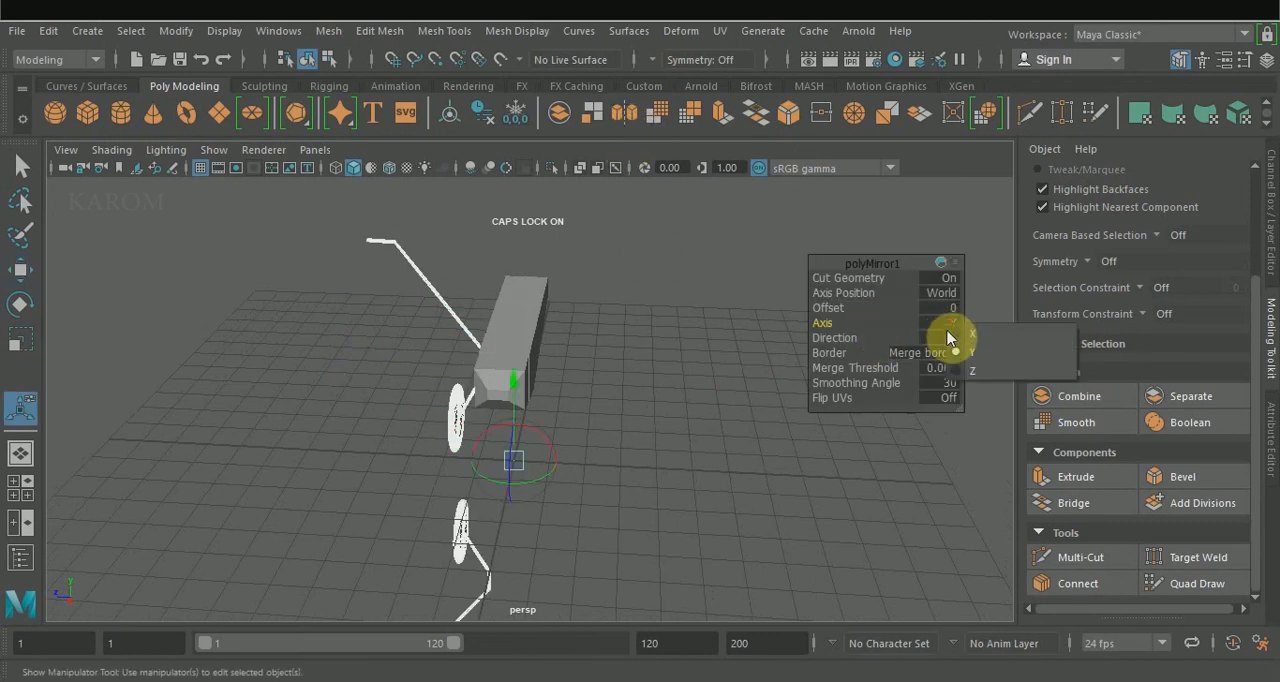
{"action": "left_click", "coordinate": [965, 362]}
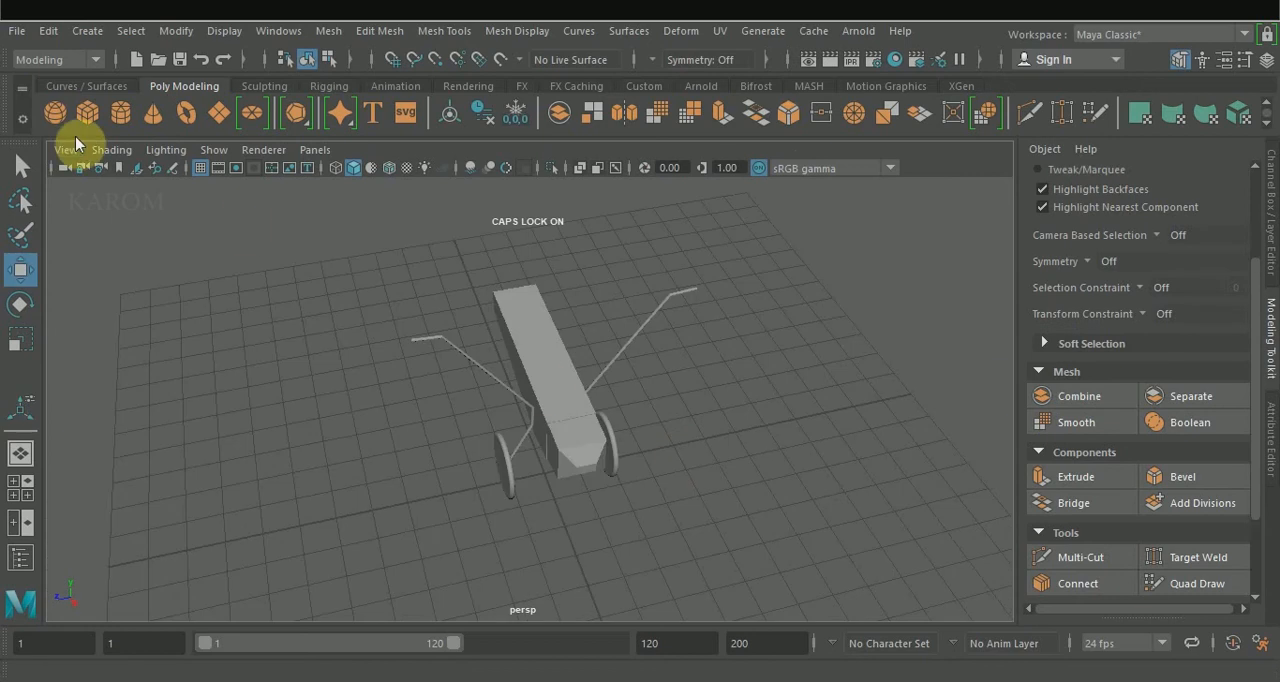
Create a long, thin, flat polygon box on the grid clear of the body as the wing.
{"action": "left_click", "coordinate": [97, 111]}
{"action": "left_click_drag", "start_coordinate": [645, 527], "coordinate": [955, 583]}
{"action": "right_click_drag", "start_coordinate": [586, 229], "coordinate": [586, 186]}
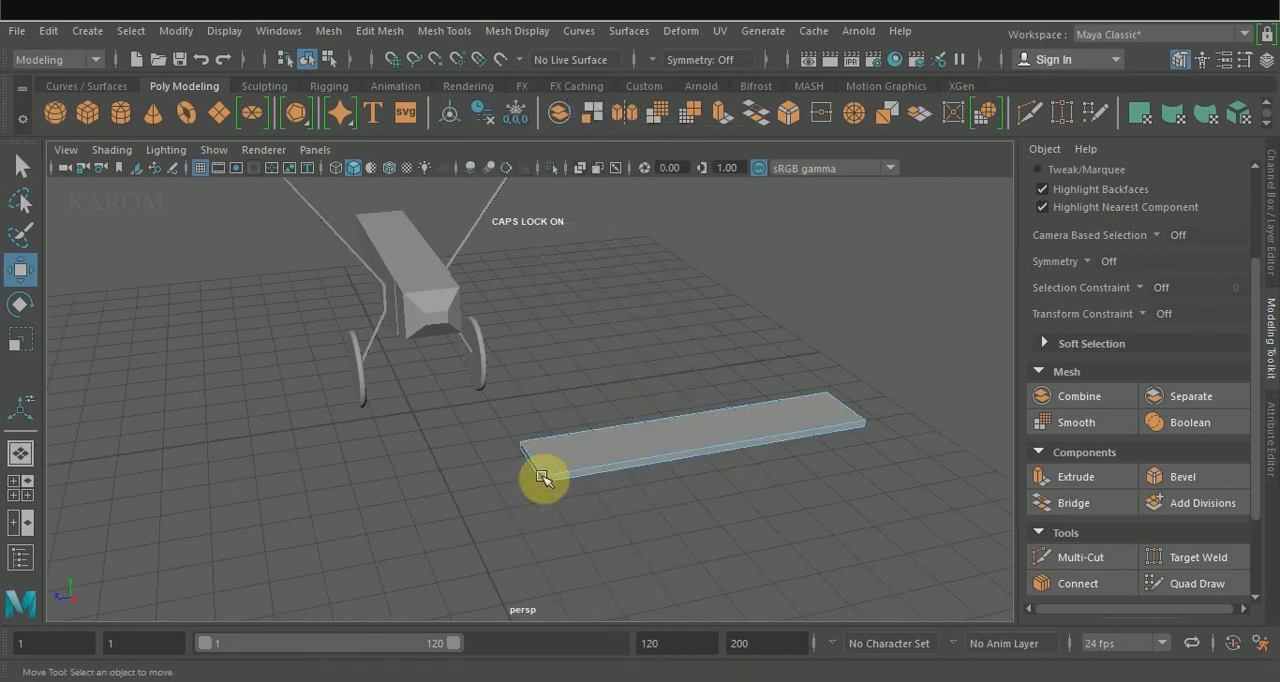
Bevel the flat box's four vertical corner edges with a fraction of 0.342 and 3 segments.
{"action": "left_click", "coordinate": [541, 477]}
{"action": "left_click_drag", "start_coordinate": [543, 477], "coordinate": [651, 429], "text": "alt"}
{"action": "left_click_drag", "start_coordinate": [849, 414], "coordinate": [589, 434], "text": "alt"}
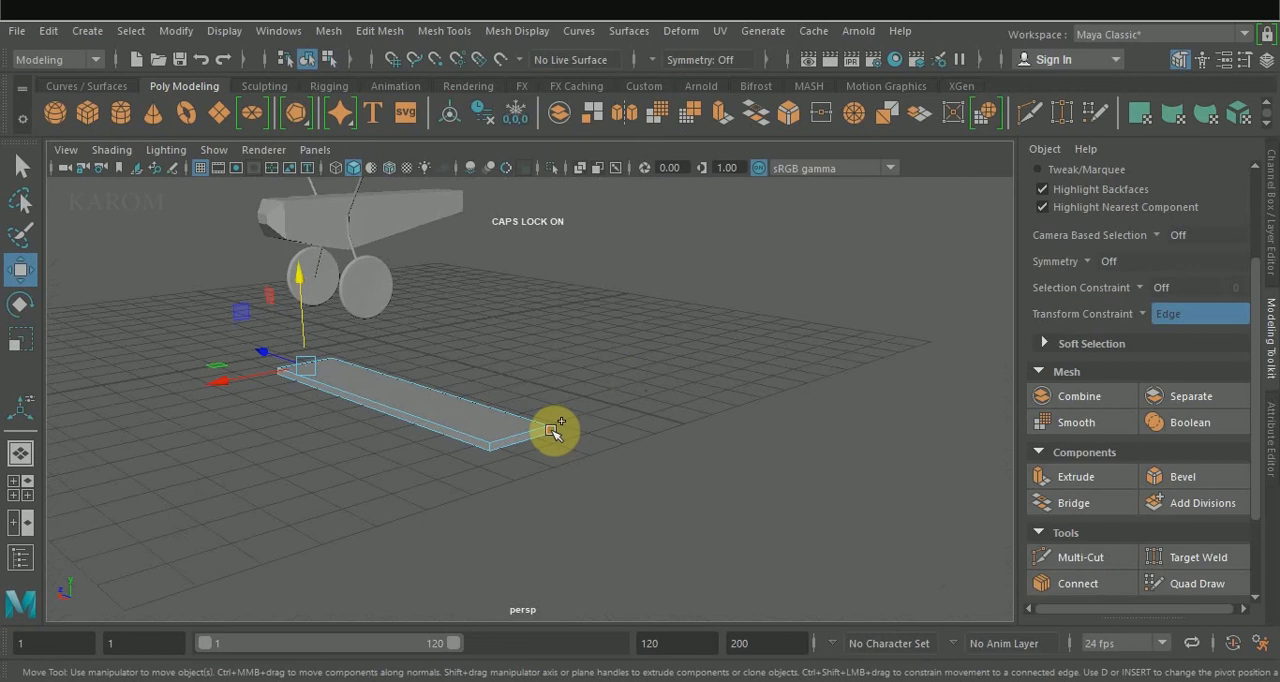
{"action": "left_click", "coordinate": [551, 430], "text": "shift"}
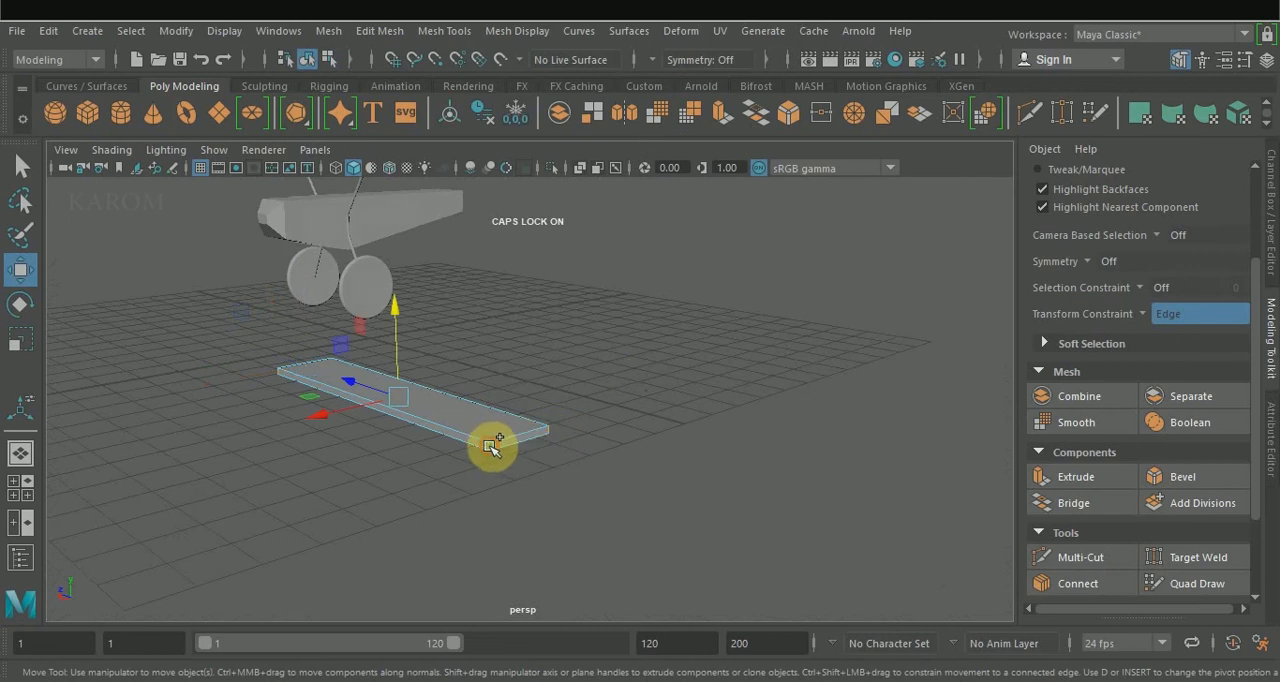
{"action": "left_click", "coordinate": [1177, 476]}
{"action": "left_click_drag", "start_coordinate": [705, 394], "coordinate": [709, 429], "text": "alt"}
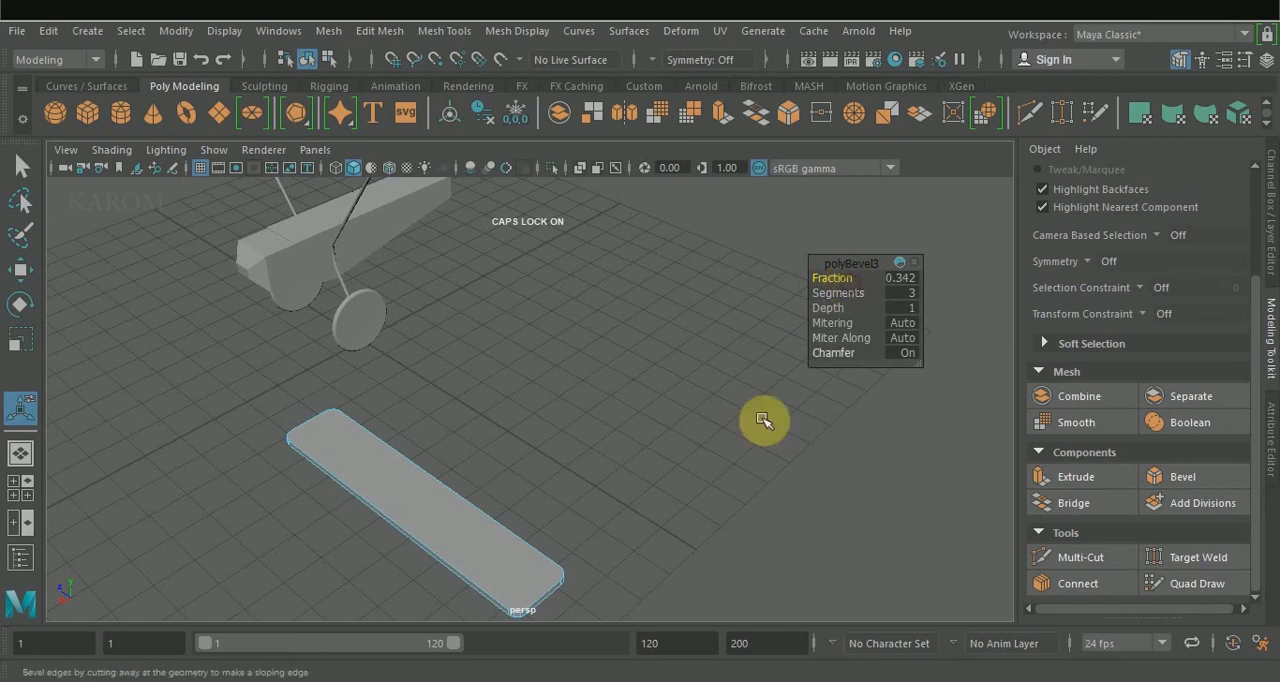
Select the wing's top and bottom faces and bevel their borders with a fraction of 0.762.
{"action": "right_click_drag", "start_coordinate": [466, 548], "coordinate": [463, 213]}
{"action": "left_click_drag", "start_coordinate": [619, 487], "coordinate": [663, 421], "text": "alt"}
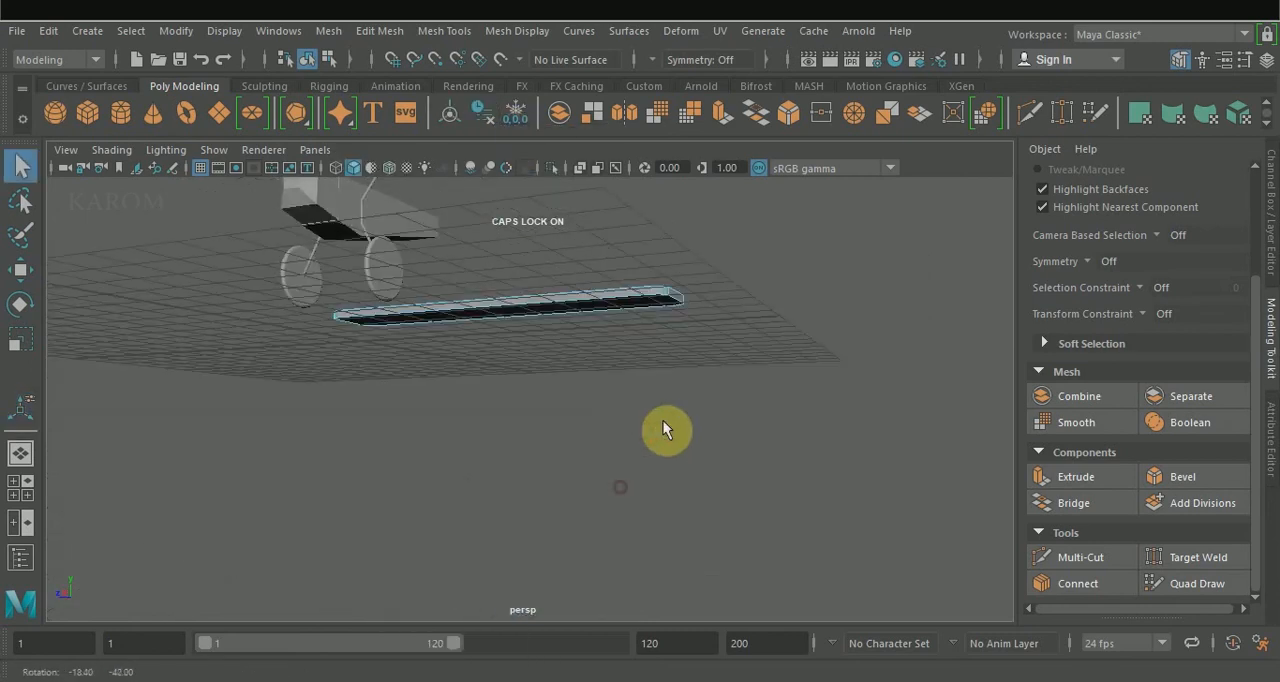
{"action": "left_click", "coordinate": [612, 295]}
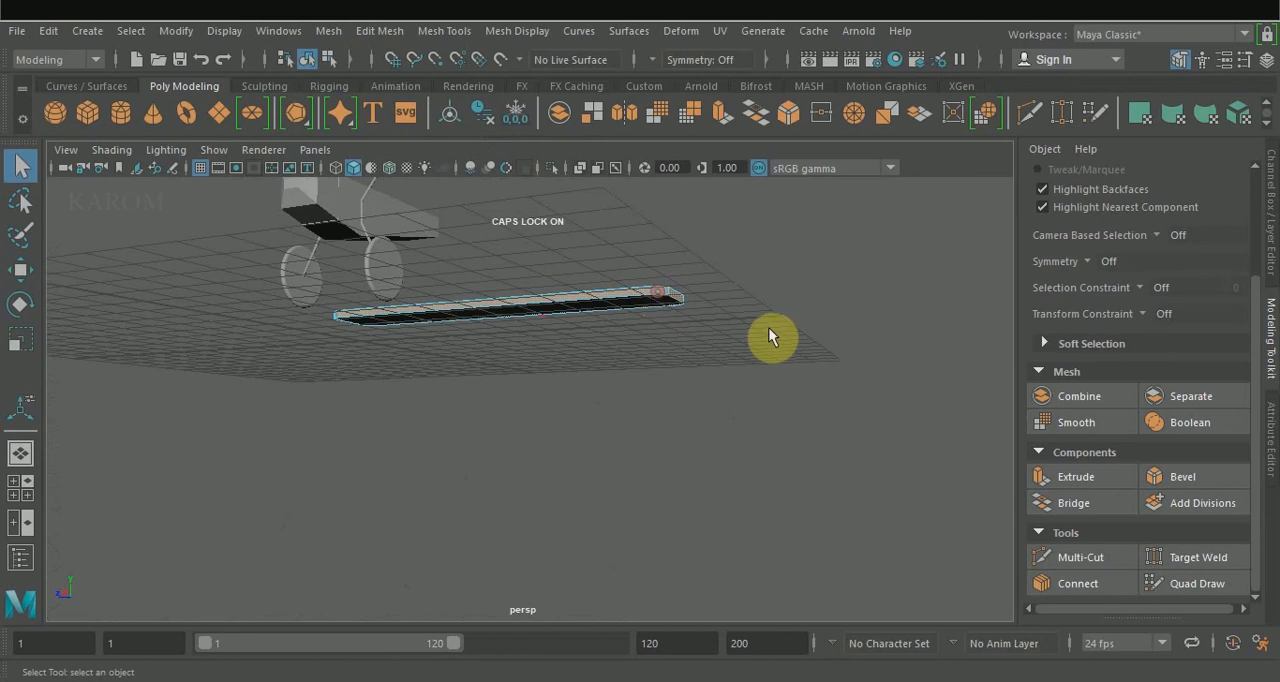
{"action": "left_click_drag", "start_coordinate": [766, 337], "coordinate": [737, 377], "text": "alt"}
{"action": "left_click", "coordinate": [1175, 480]}
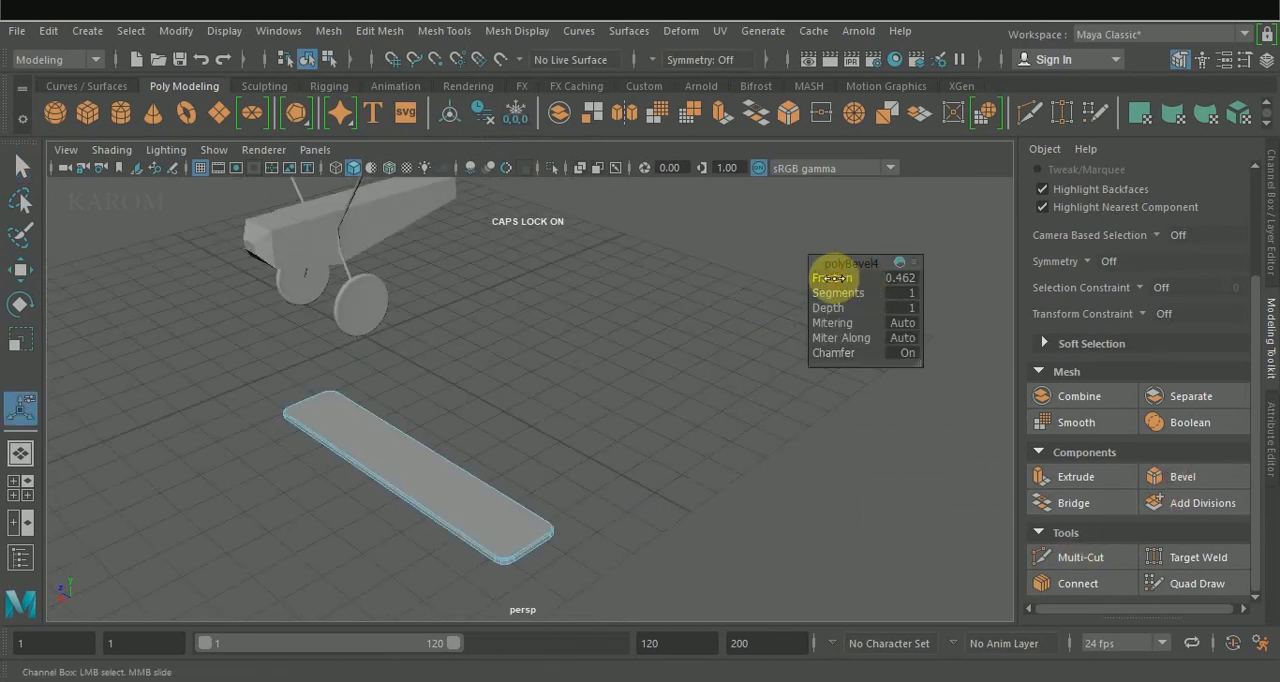
{"action": "left_click_drag", "start_coordinate": [514, 509], "coordinate": [562, 447], "text": "alt"}
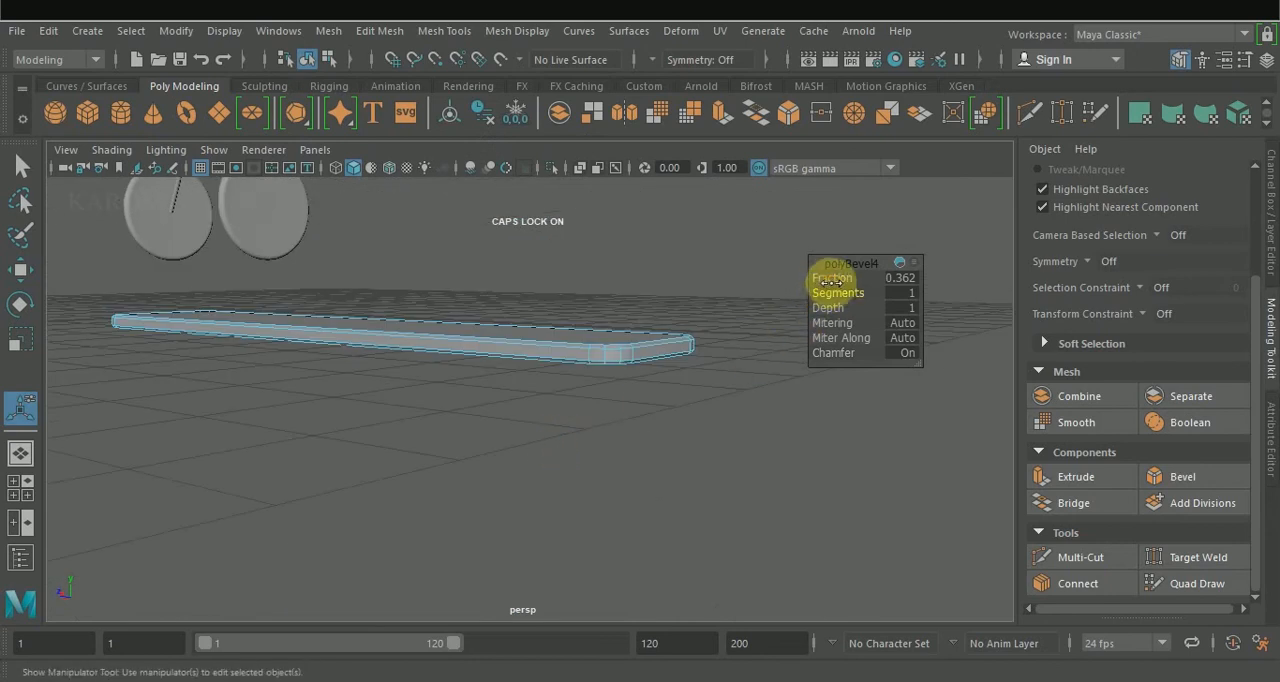
{"action": "middle_click_drag", "start_coordinate": [830, 276], "coordinate": [836, 276]}
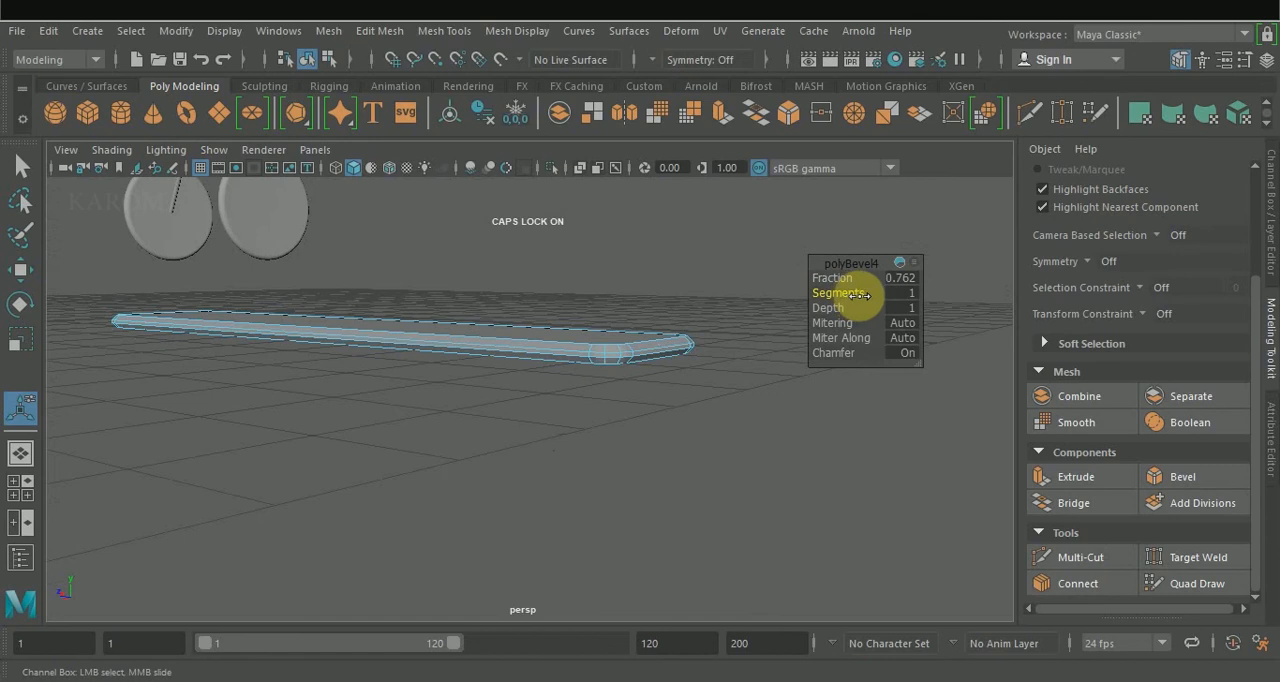
{"action": "middle_click_drag", "start_coordinate": [834, 286], "coordinate": [843, 294]}
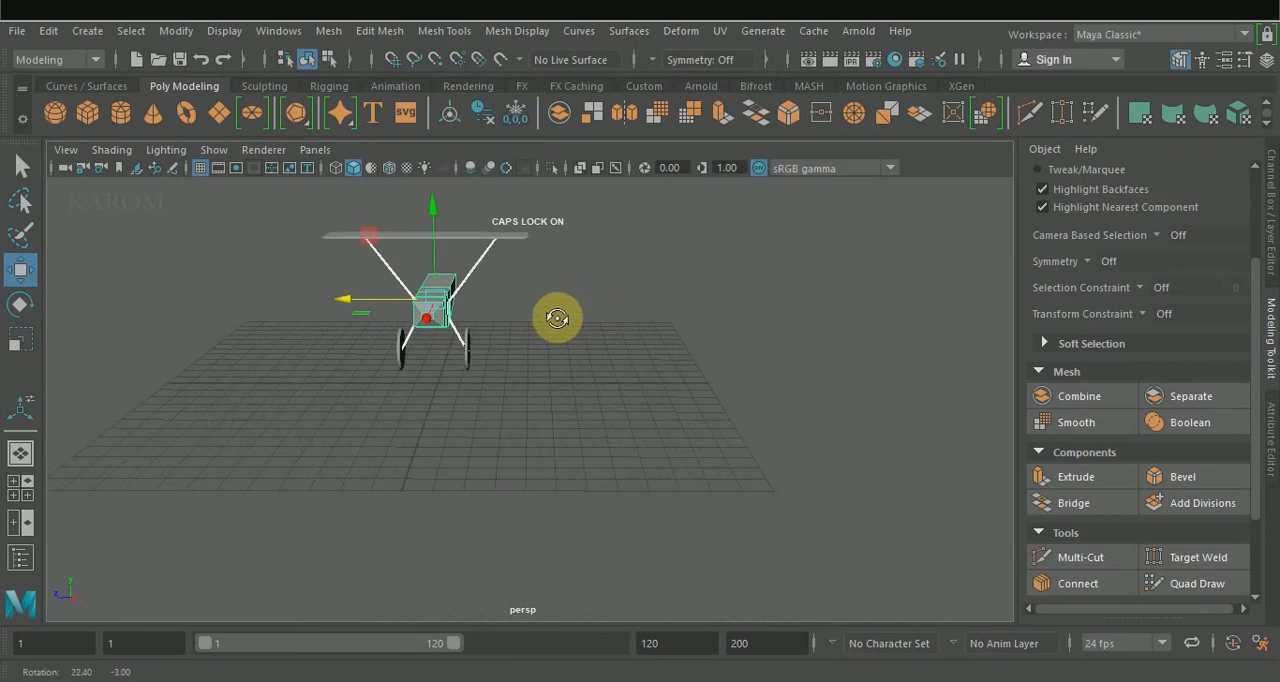
Scale the body and the two bent rods down vertically to shorten the struts.
{"action": "key", "text": "r"}
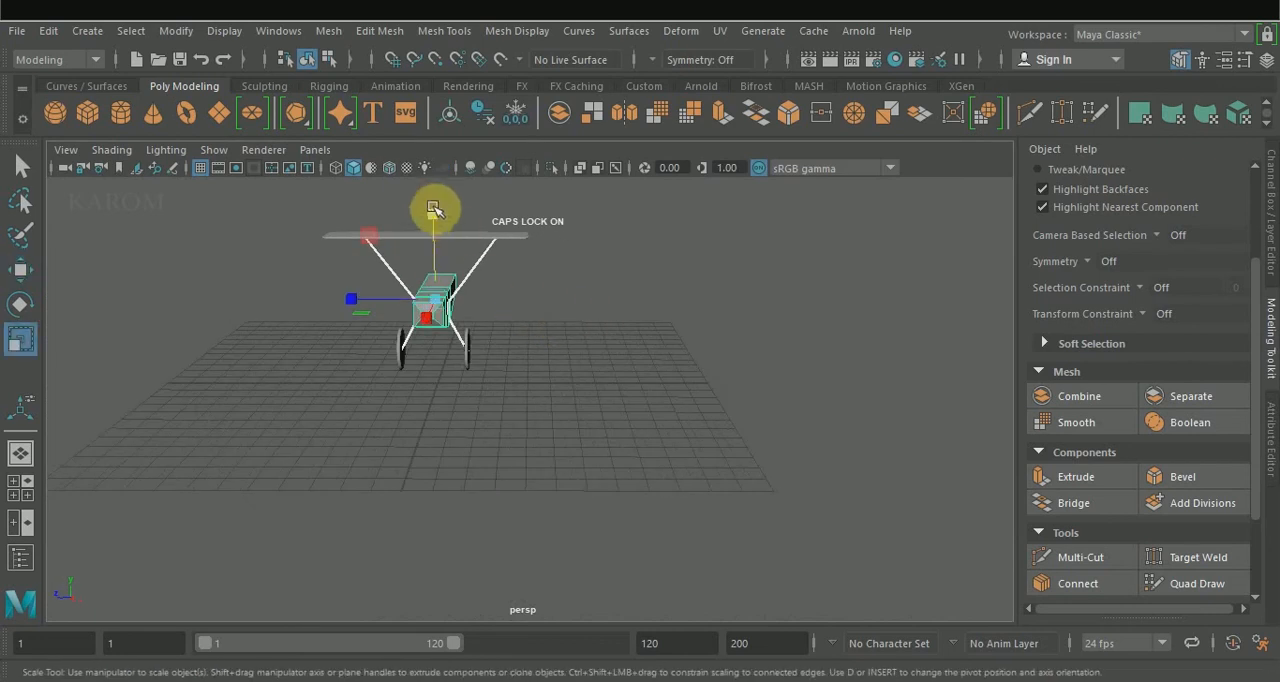
{"action": "left_click_drag", "start_coordinate": [431, 215], "coordinate": [431, 227]}
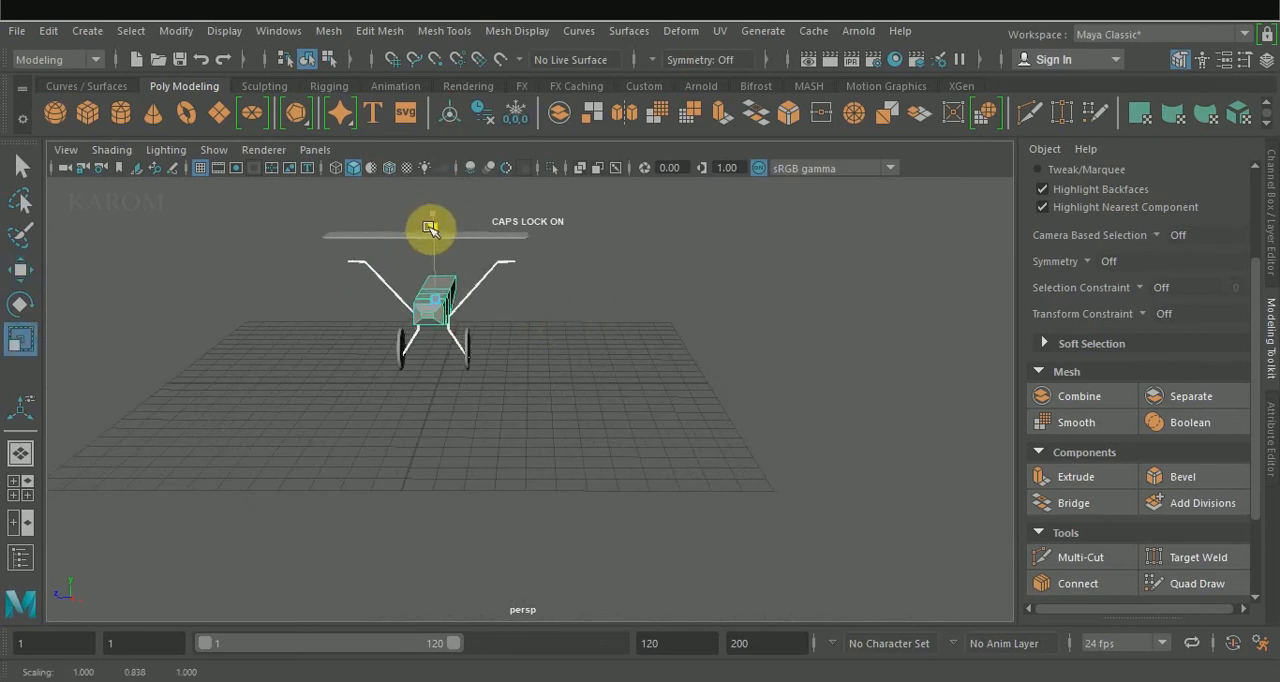
{"action": "left_click", "coordinate": [431, 233]}
Lower the wing onto the horizontal tips of the shortened struts.
{"action": "key", "text": "w"}
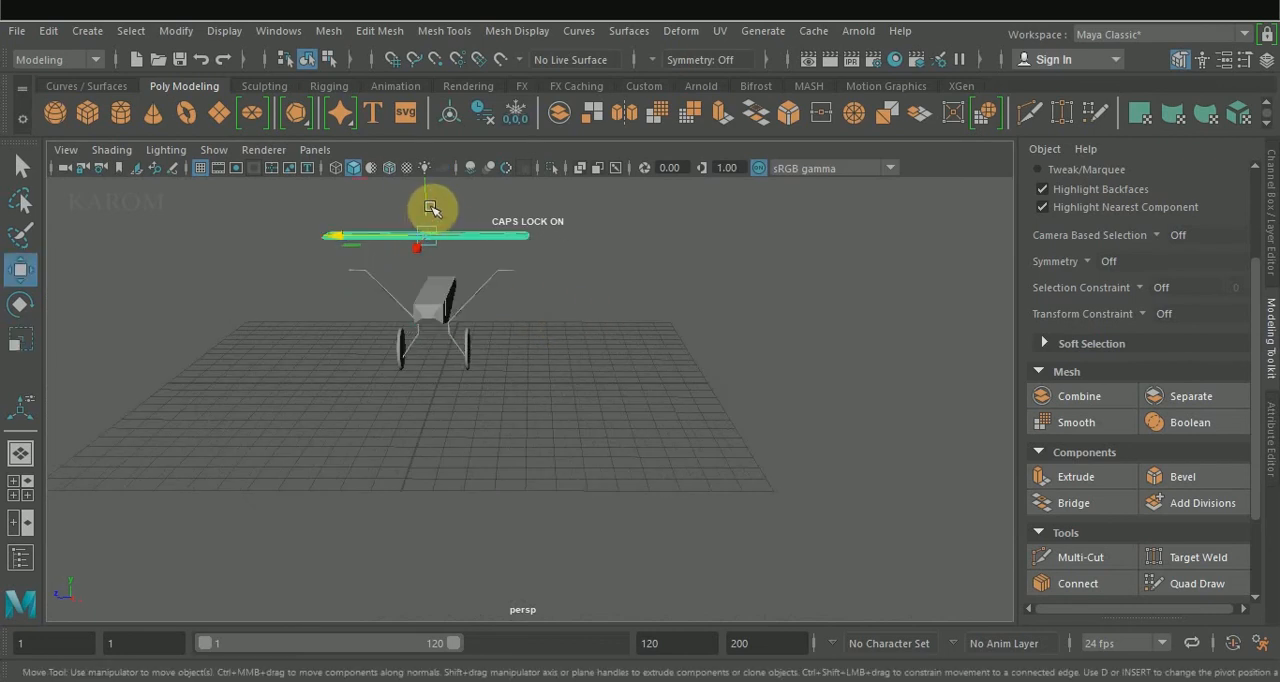
{"action": "left_click_drag", "start_coordinate": [425, 185], "coordinate": [426, 220]}
{"action": "left_click_drag", "start_coordinate": [630, 314], "coordinate": [665, 278], "text": "alt"}
{"action": "scroll", "coordinate": [600, 330], "scroll_direction": "up", "scroll_amount": 5}
{"action": "left_click", "coordinate": [550, 378]}
{"action": "left_click_drag", "start_coordinate": [535, 298], "coordinate": [531, 345]}
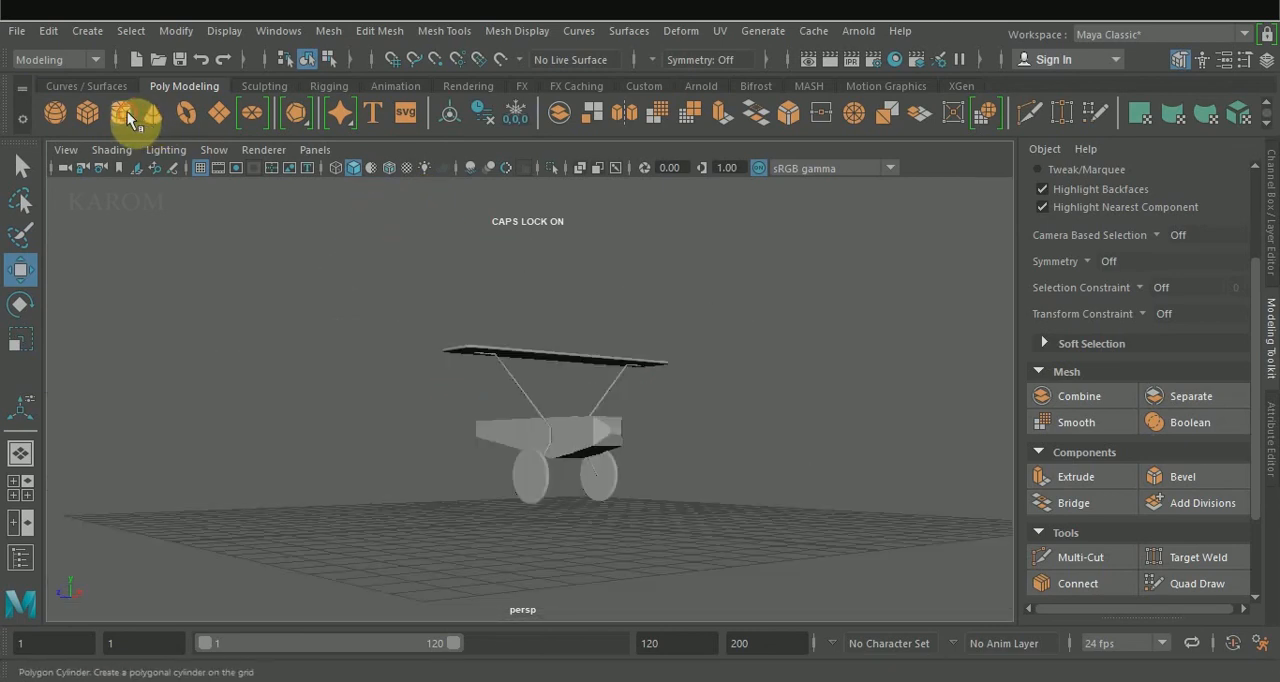
Create a small polygon cylinder on the grid ahead of the nose and delete all but one flat cap.
{"action": "left_click", "coordinate": [127, 111]}
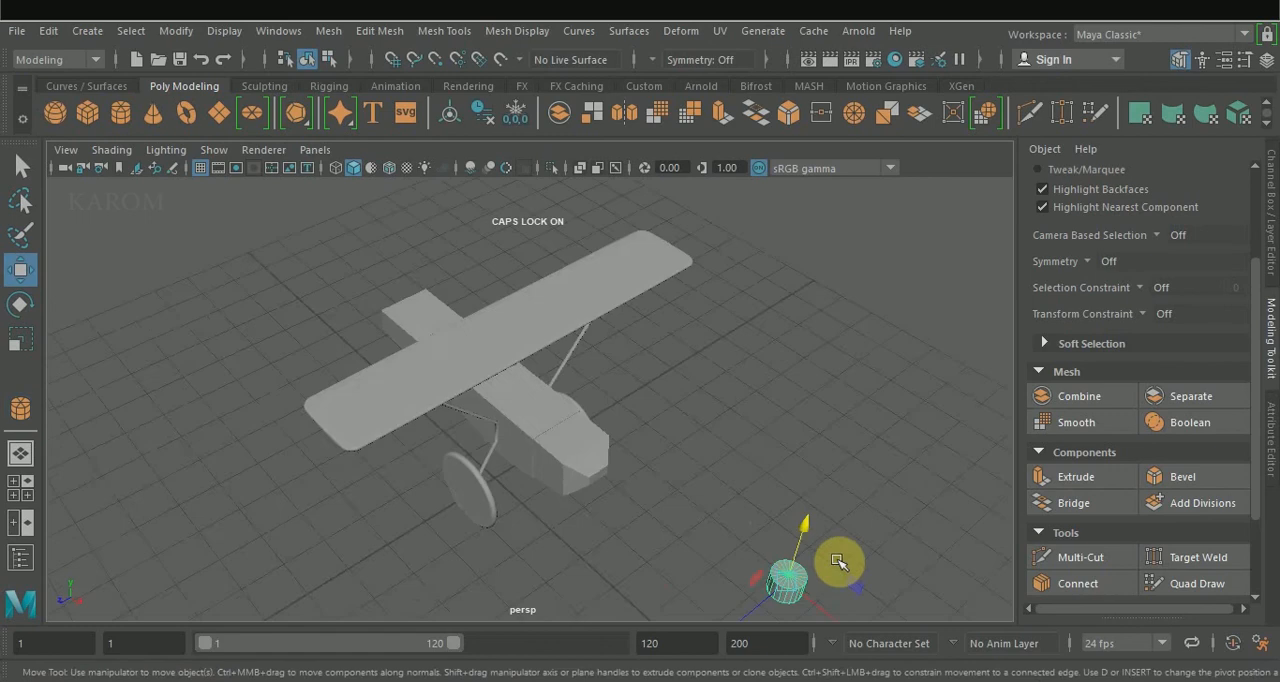
{"action": "middle_click_drag", "start_coordinate": [837, 560], "coordinate": [682, 447], "text": "alt"}
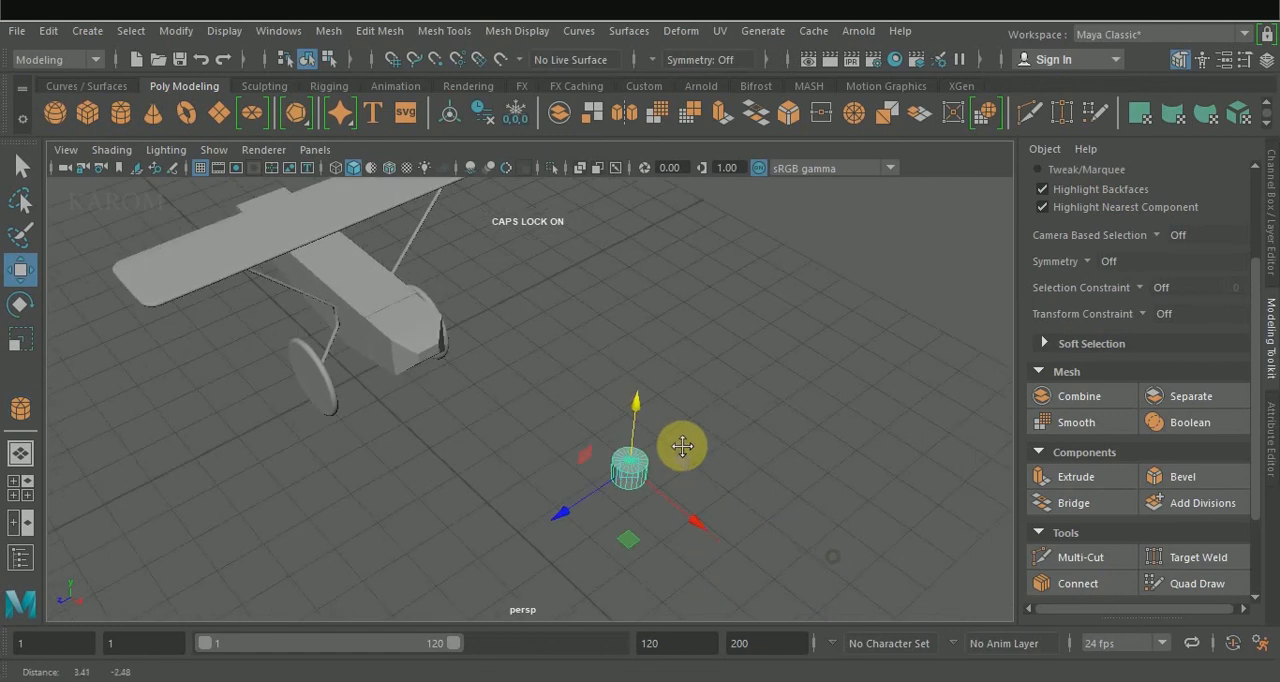
{"action": "left_click_drag", "start_coordinate": [682, 447], "coordinate": [640, 389], "text": "alt"}
{"action": "right_click_drag", "start_coordinate": [640, 389], "coordinate": [638, 210]}
{"action": "left_click_drag", "start_coordinate": [713, 398], "coordinate": [708, 374], "text": "alt"}
{"action": "left_click_drag", "start_coordinate": [566, 302], "coordinate": [620, 497]}
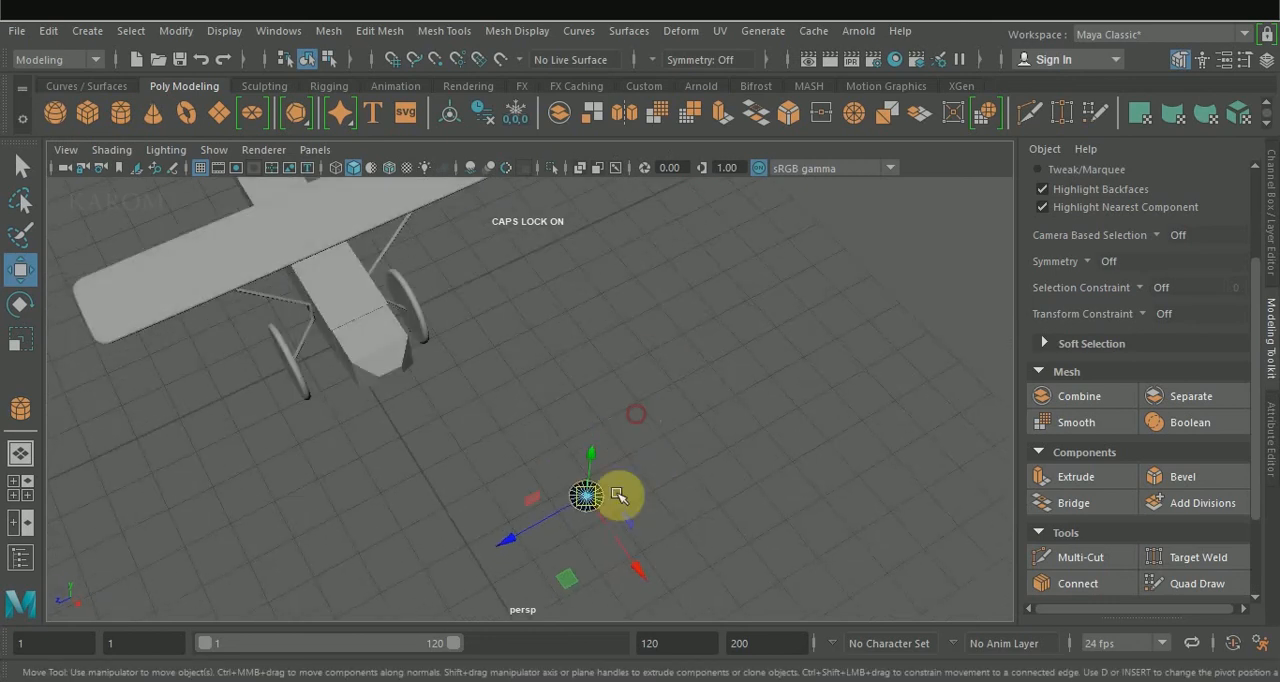
Move half of the round cap along Z to stretch it into a long strip with rounded ends.
{"action": "right_click_drag", "start_coordinate": [716, 356], "coordinate": [696, 221]}
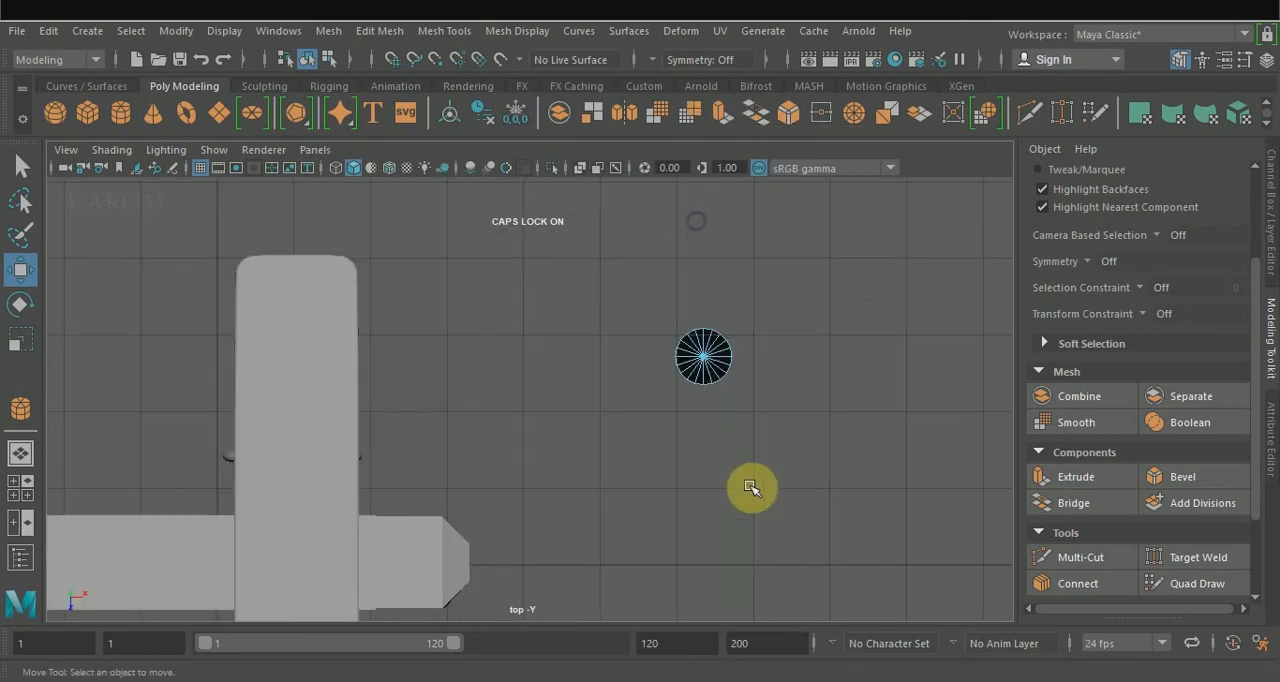
{"action": "left_click_drag", "start_coordinate": [744, 468], "coordinate": [663, 372]}
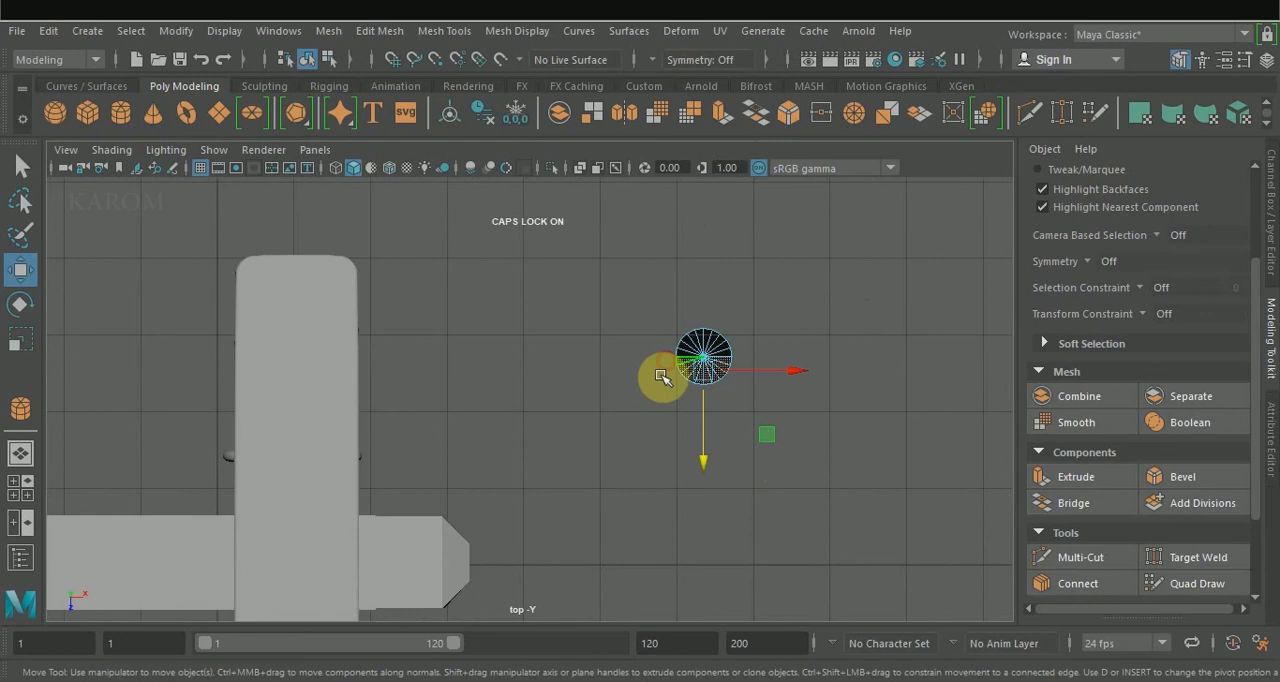
{"action": "left_click_drag", "start_coordinate": [704, 430], "coordinate": [704, 681]}
{"action": "right_click_drag", "start_coordinate": [686, 258], "coordinate": [744, 190]}
Narrow the rounded strip by scaling it to 0.656 in X.
{"action": "key", "text": "r"}
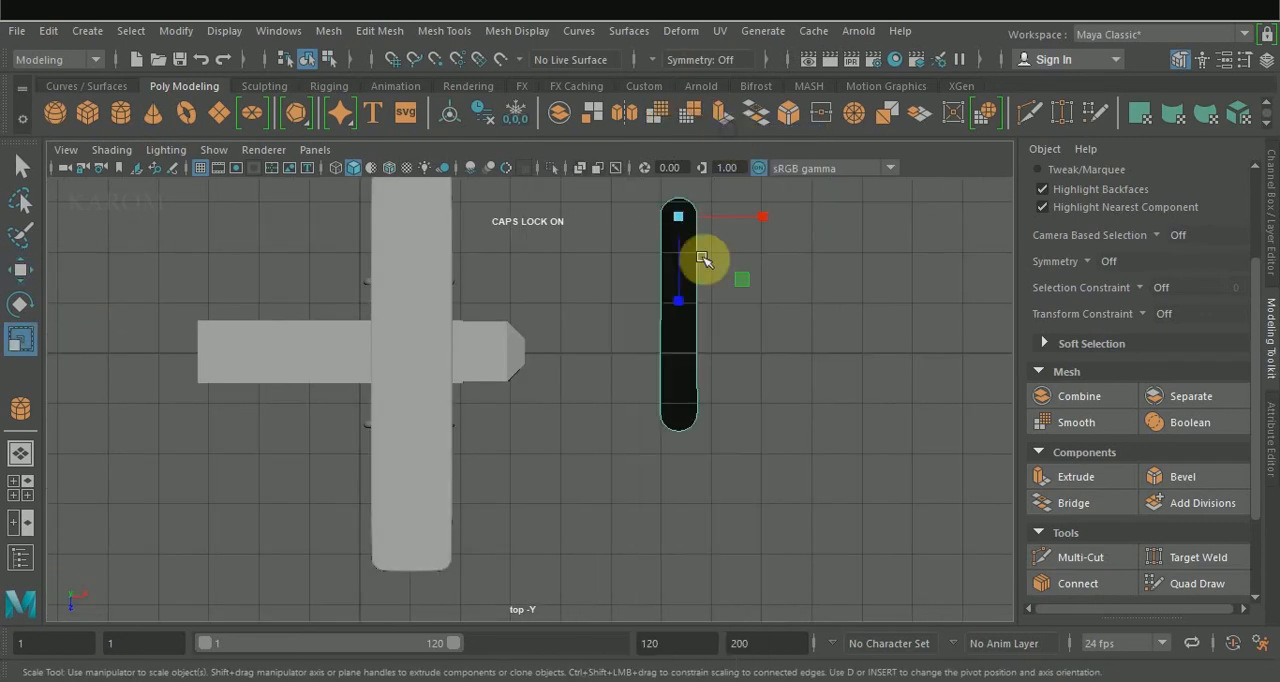
{"action": "left_click", "coordinate": [679, 302]}
{"action": "left_click_drag", "start_coordinate": [765, 217], "coordinate": [739, 215]}
Connect the strip's two long edges with one crosswise segment near the middle, using a slide of 0.47.
{"action": "key", "text": "q"}
{"action": "right_click_drag", "start_coordinate": [677, 218], "coordinate": [686, 124]}
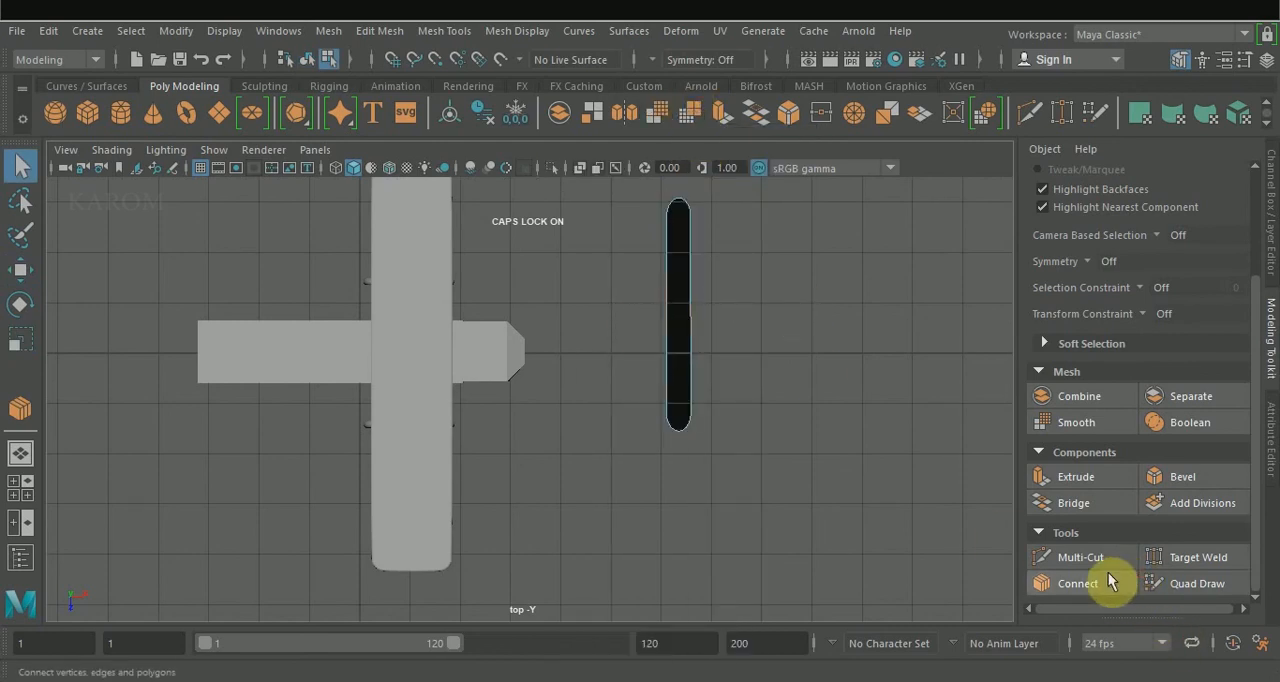
{"action": "left_click", "coordinate": [1078, 584]}
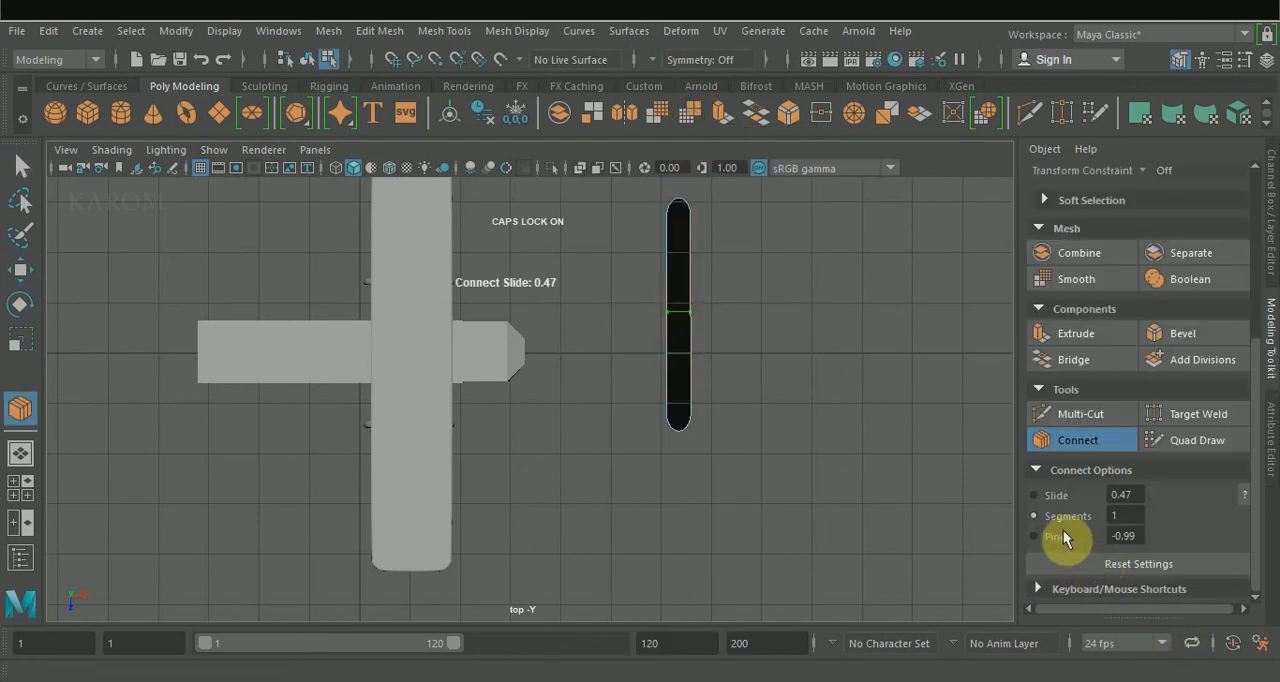
{"action": "key", "text": "q"}
Select the strip's faces and extrude them with a thickness of 0.03.
{"action": "left_click_drag", "start_coordinate": [800, 417], "coordinate": [738, 396], "text": "alt"}
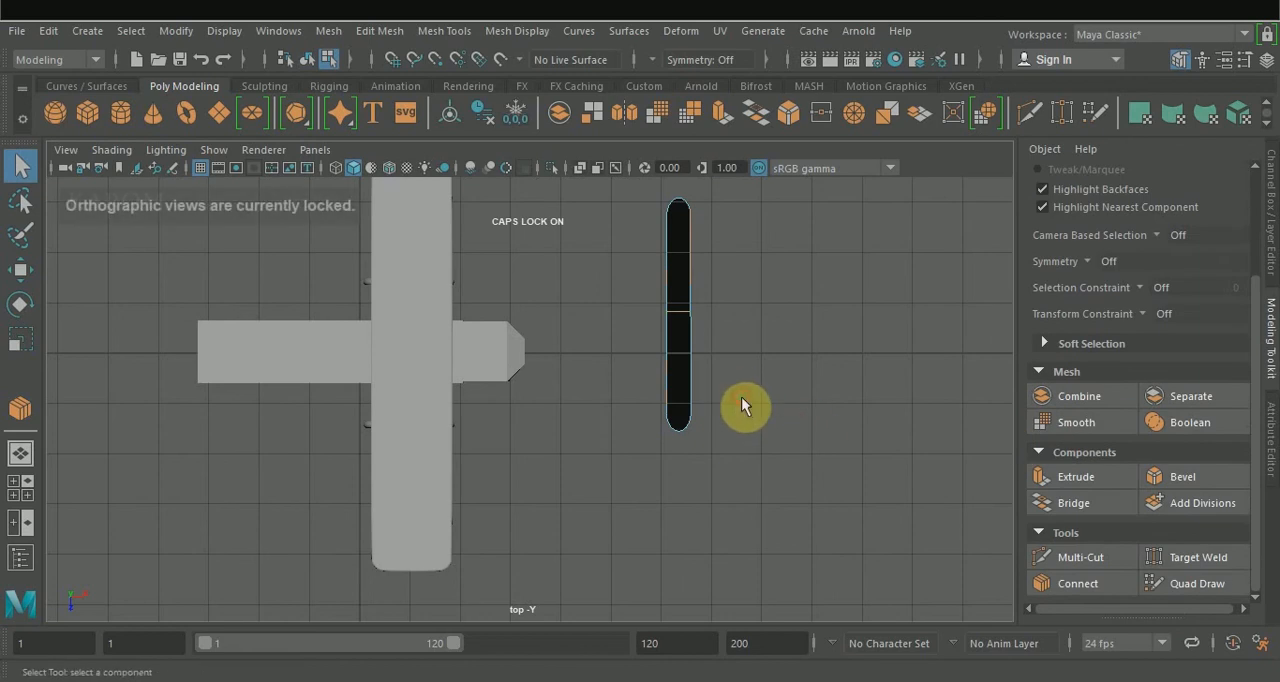
{"action": "key", "text": "space"}
{"action": "left_click_drag", "start_coordinate": [820, 349], "coordinate": [786, 329], "text": "alt"}
{"action": "key", "text": "space"}
{"action": "key", "text": "F11"}
{"action": "left_click", "coordinate": [1097, 477]}
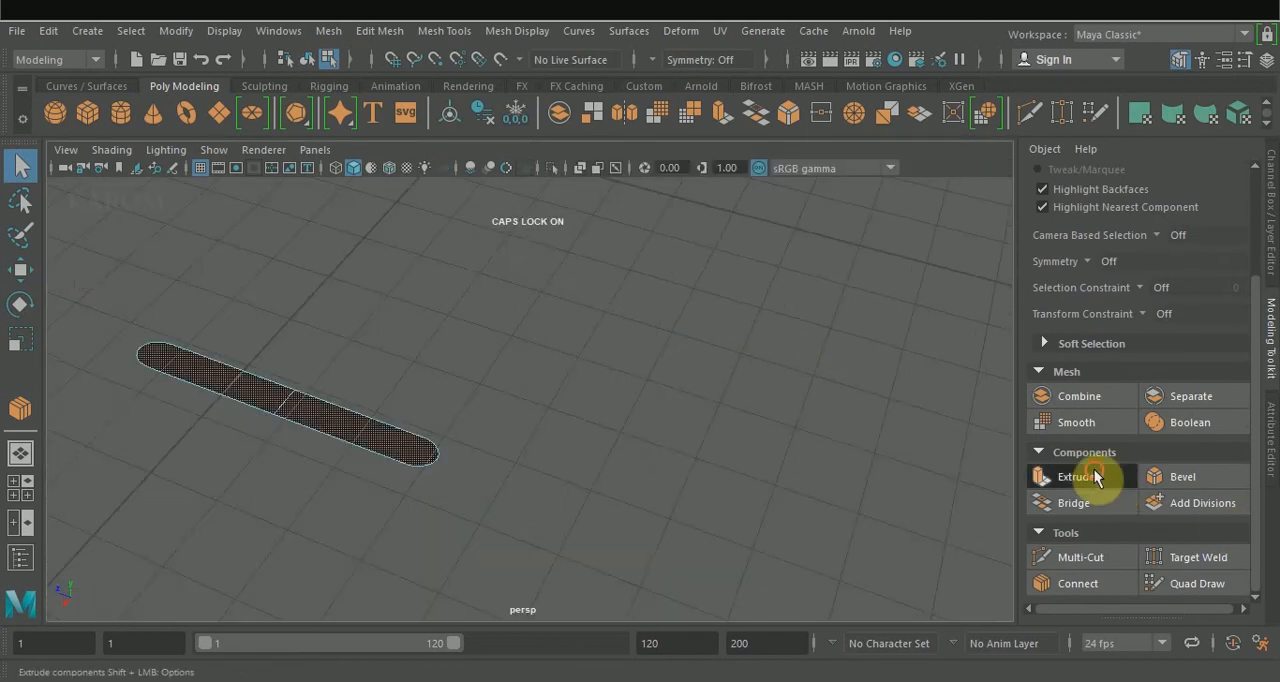
{"action": "left_click_drag", "start_coordinate": [846, 266], "coordinate": [838, 205], "text": "alt"}
{"action": "left_click_drag", "start_coordinate": [836, 279], "coordinate": [804, 292]}
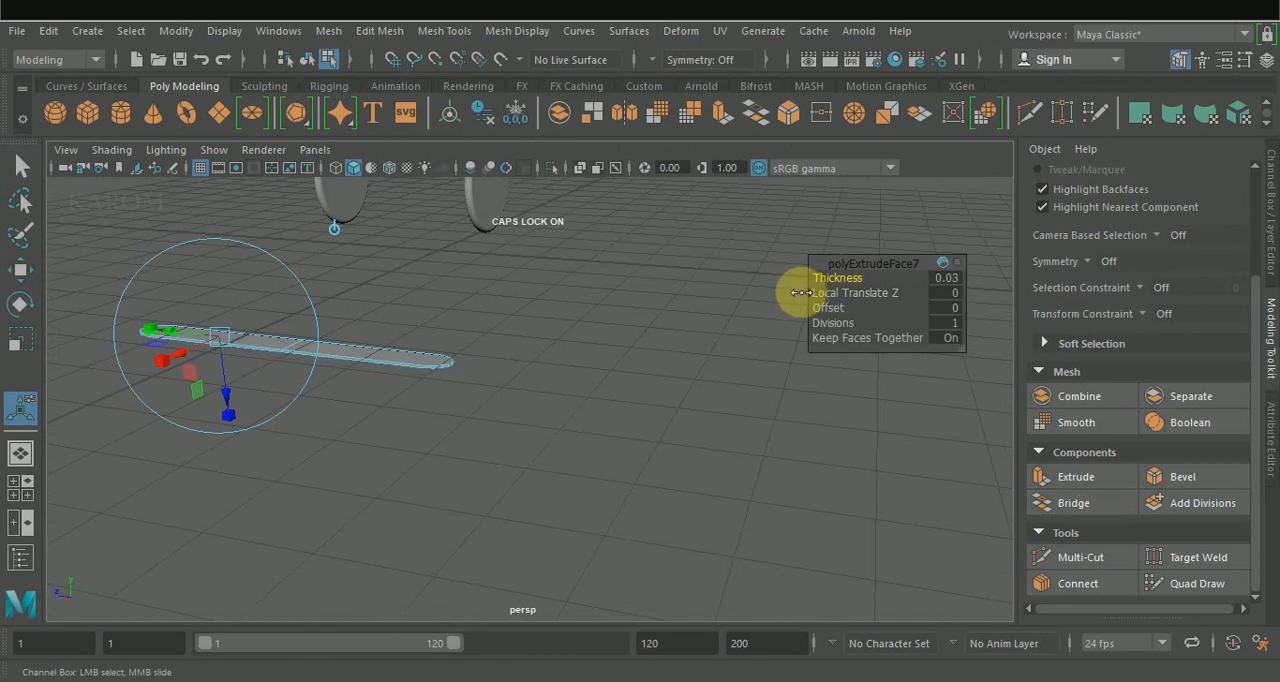
{"action": "key", "text": "w"}
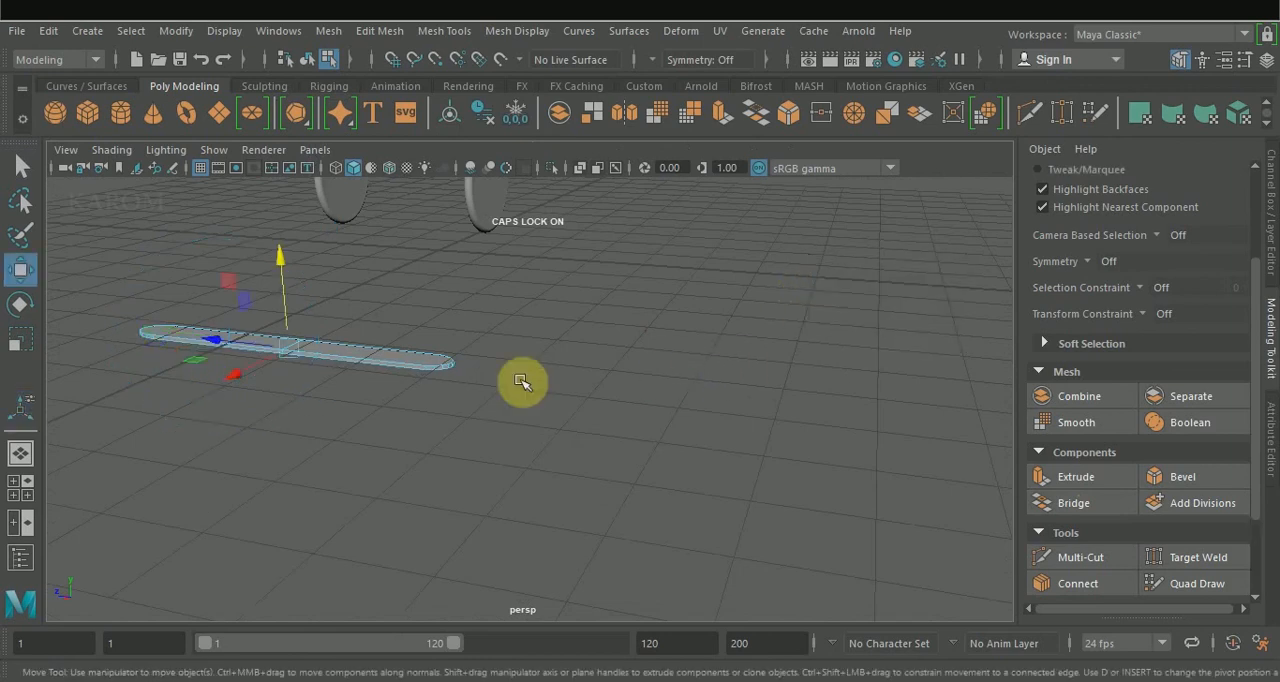
{"action": "left_click_drag", "start_coordinate": [523, 383], "coordinate": [431, 592], "text": "alt"}
{"action": "key", "text": "e"}
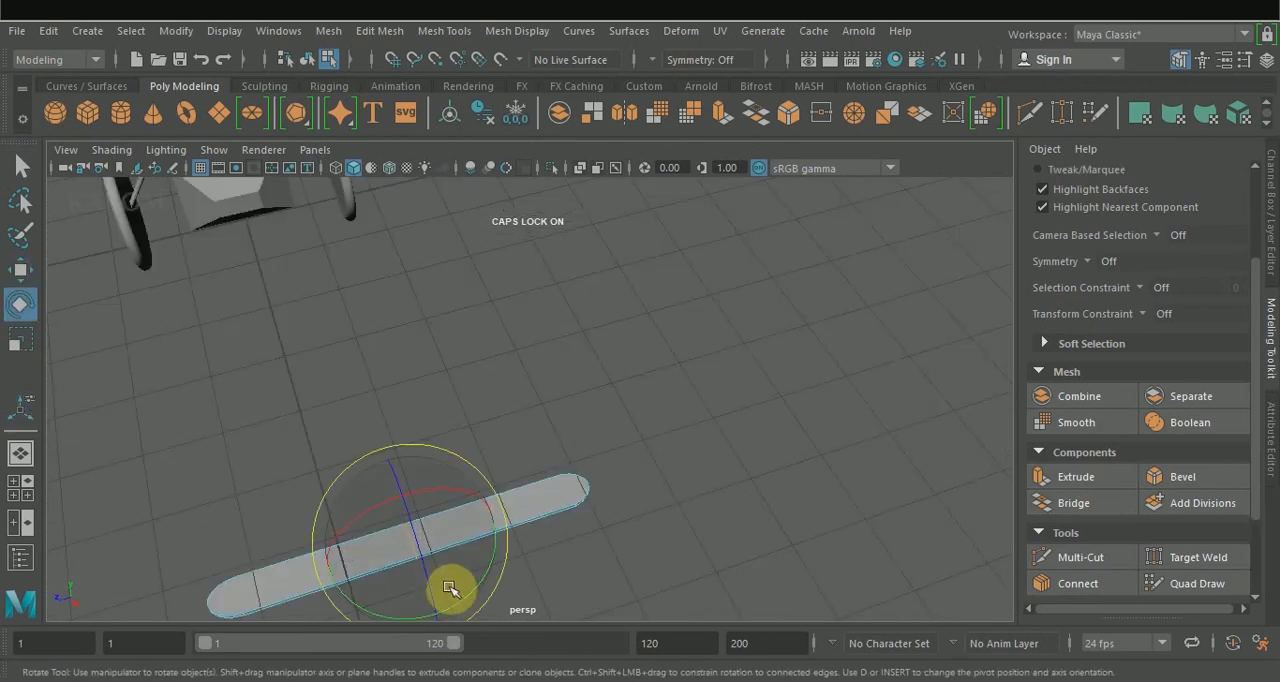
{"action": "key", "text": "r"}
{"action": "left_click_drag", "start_coordinate": [437, 609], "coordinate": [425, 584]}
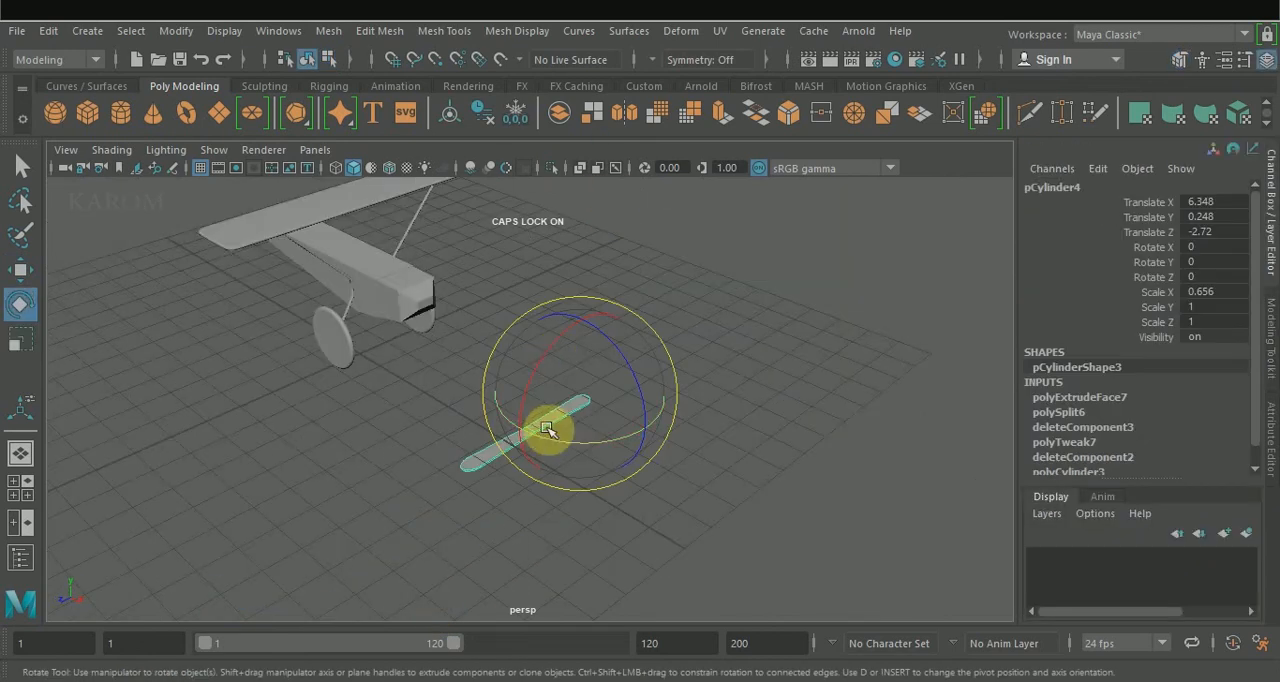
Center the propeller blade's pivot and set its Z rotation to 90.
{"action": "left_click", "coordinate": [446, 119]}
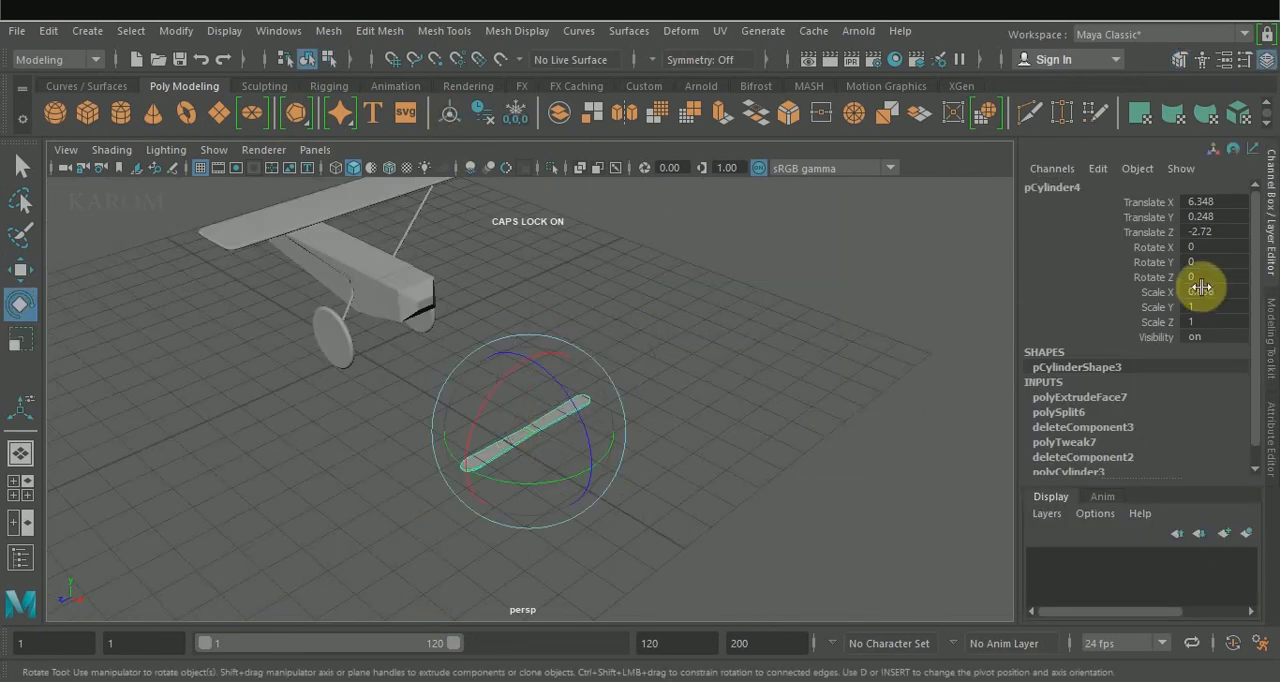
{"action": "left_click", "coordinate": [1207, 248]}
{"action": "left_click", "coordinate": [1211, 277]}
{"action": "type", "text": "90"}
{"action": "key", "text": "Return"}
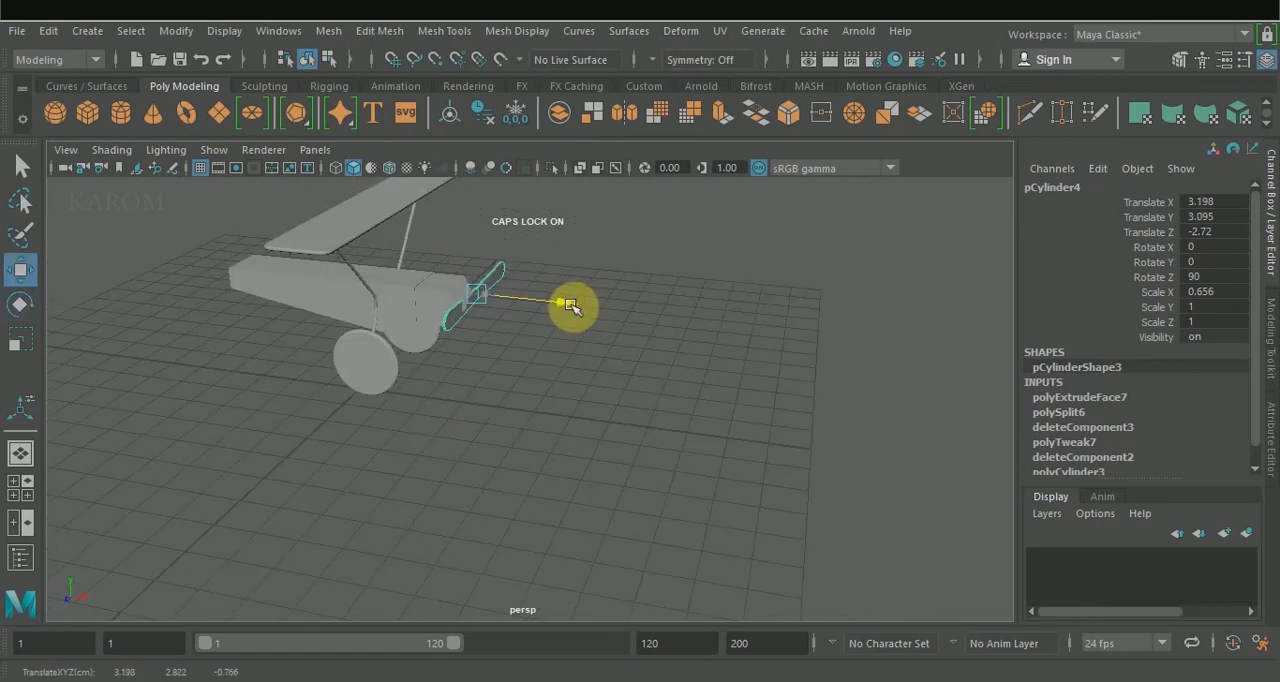
Move the blade to the front of the fuselage nose and turn it diagonally in its plane.
{"action": "left_click_drag", "start_coordinate": [570, 305], "coordinate": [623, 342]}
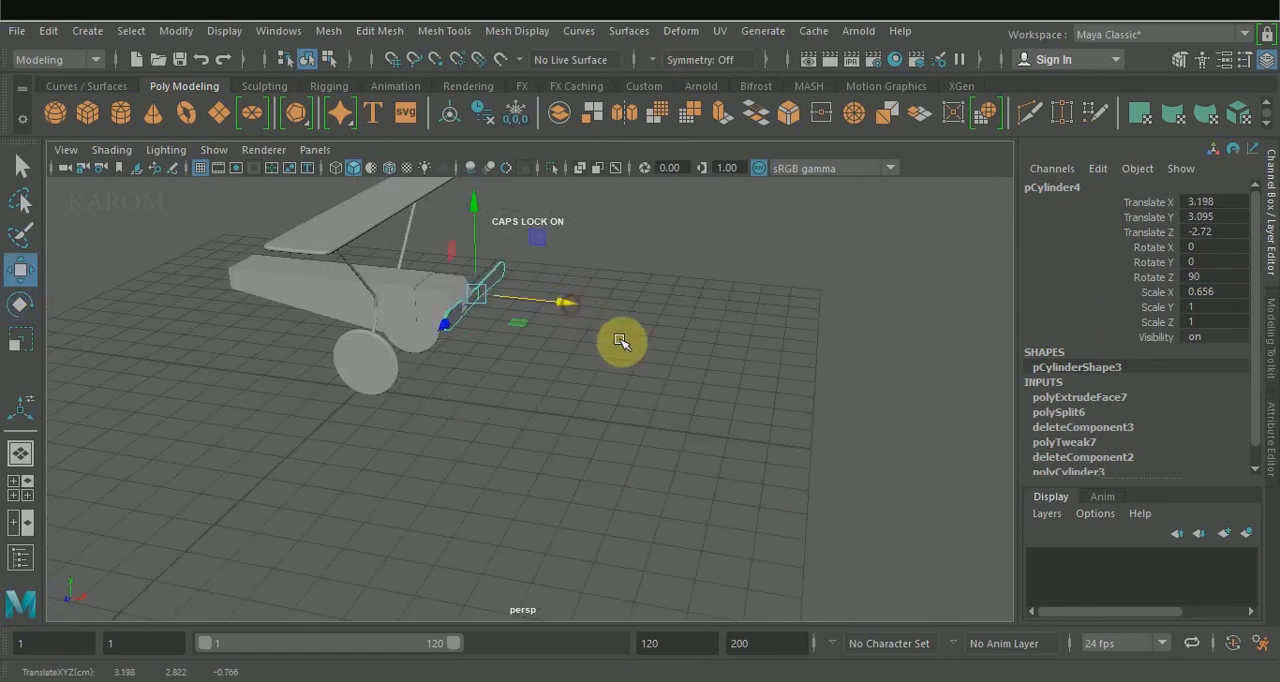
{"action": "key", "text": "space"}
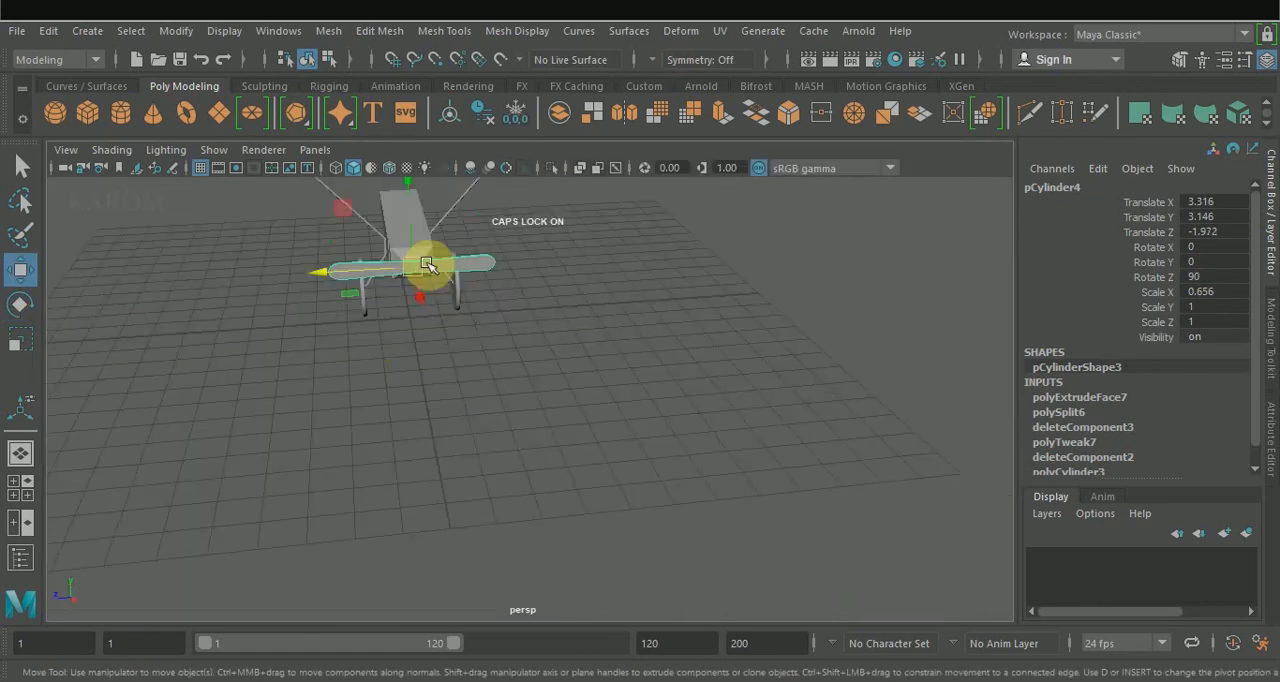
{"action": "key", "text": "e"}
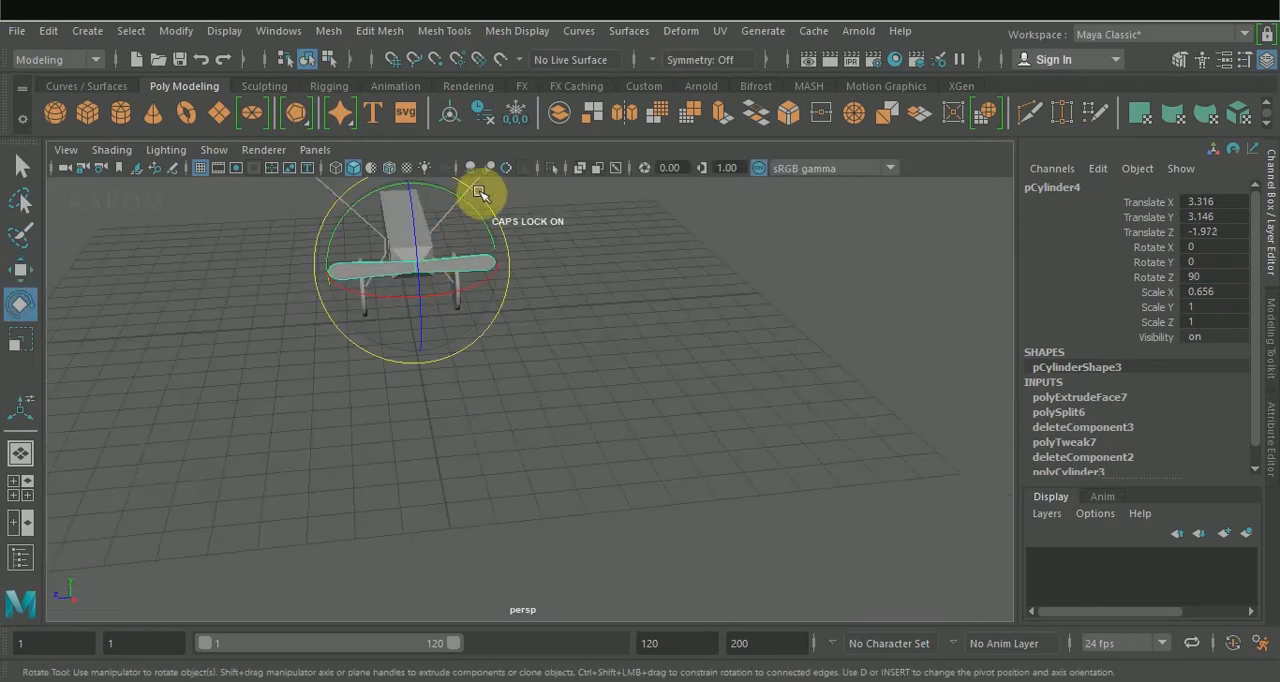
{"action": "left_click_drag", "start_coordinate": [478, 197], "coordinate": [494, 223]}
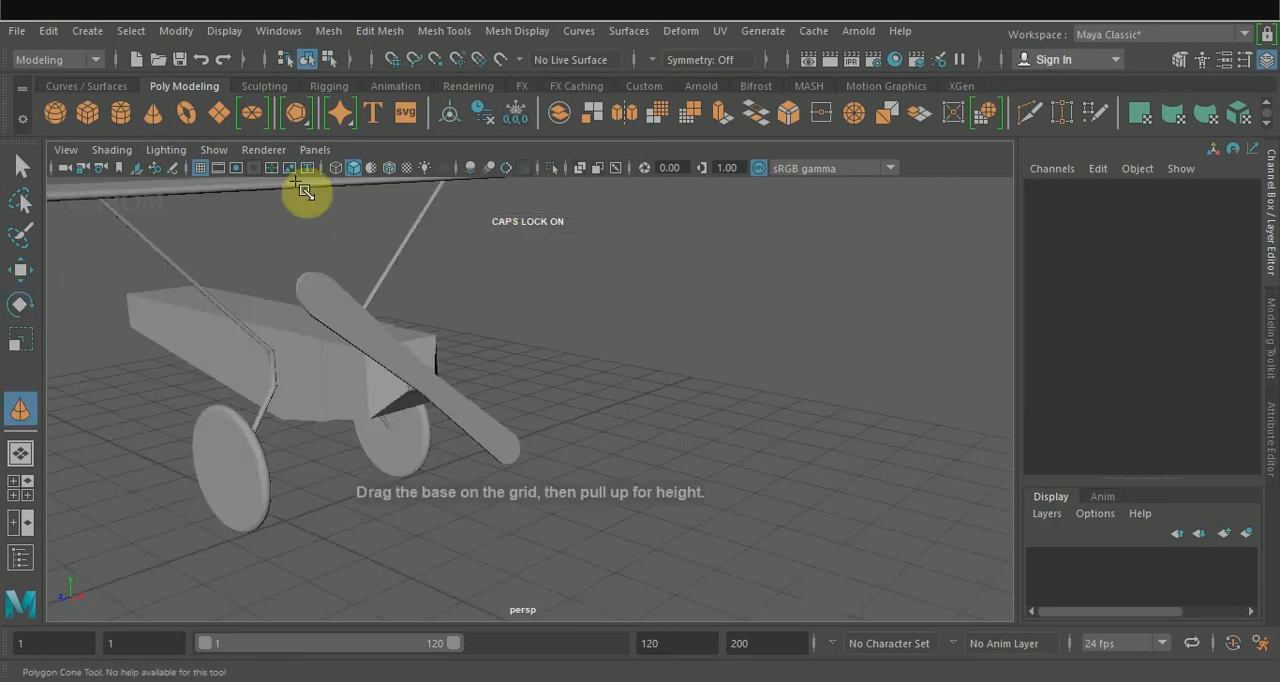
Create a small cone about 0.18 in radius and 0.43 high on the grid, and chamfer its tip vertex.
{"action": "left_click_drag", "start_coordinate": [668, 530], "coordinate": [694, 545]}
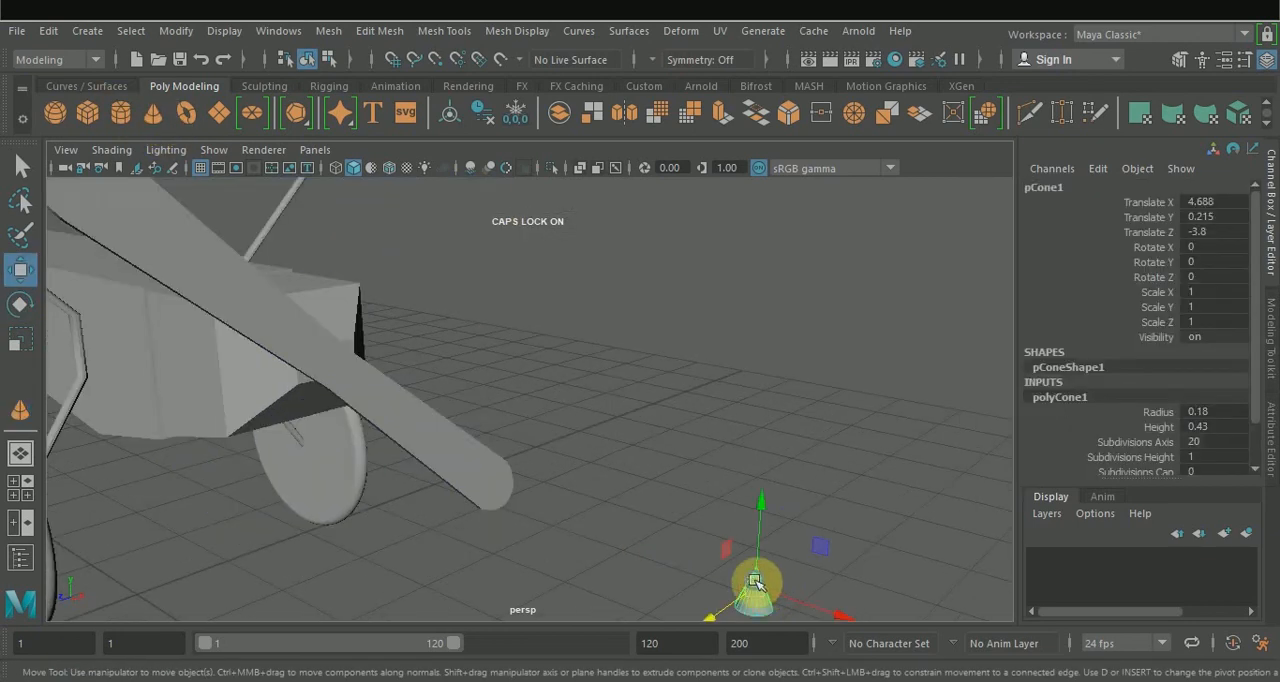
{"action": "right_click", "coordinate": [754, 162]}
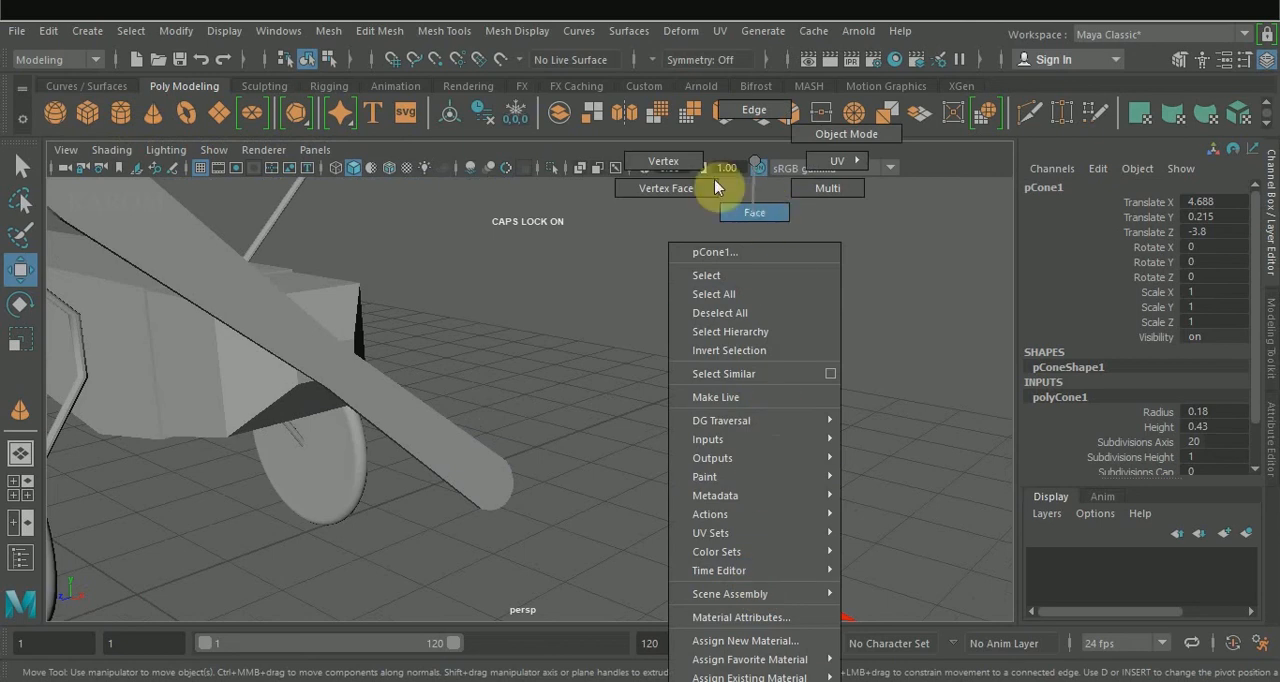
{"action": "right_click_drag", "start_coordinate": [715, 184], "coordinate": [695, 180]}
{"action": "left_click_drag", "start_coordinate": [751, 551], "coordinate": [785, 577]}
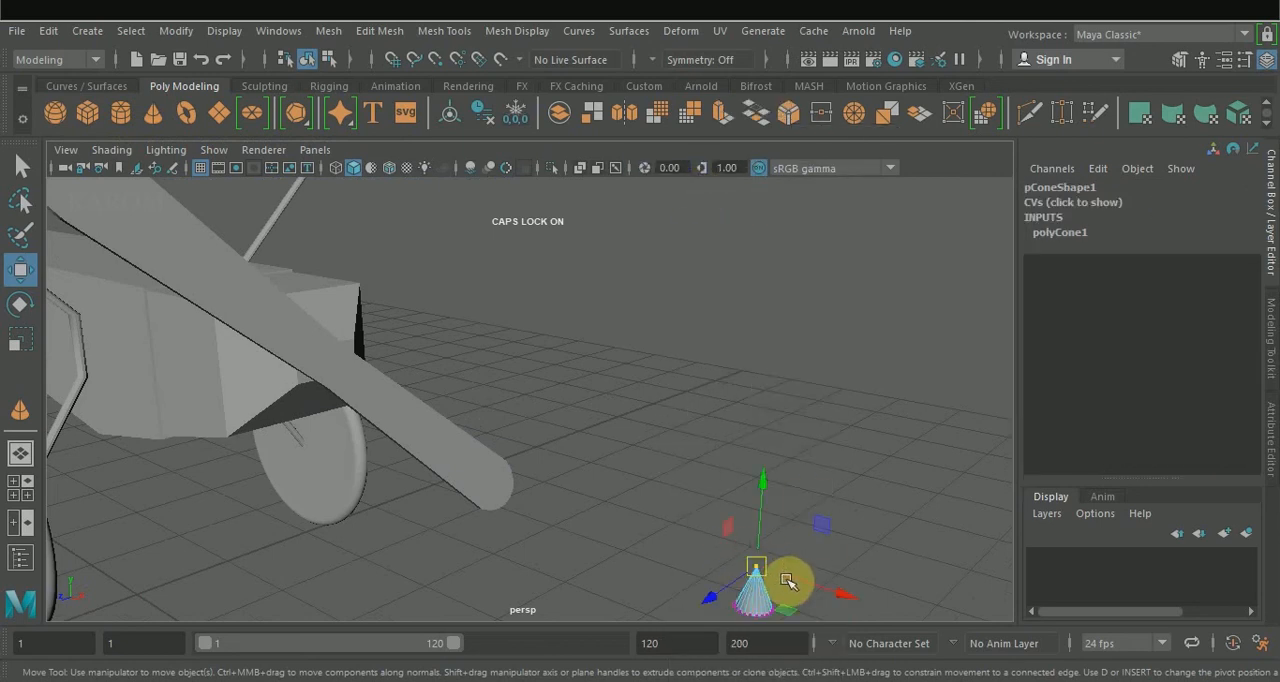
{"action": "left_click", "coordinate": [1269, 355]}
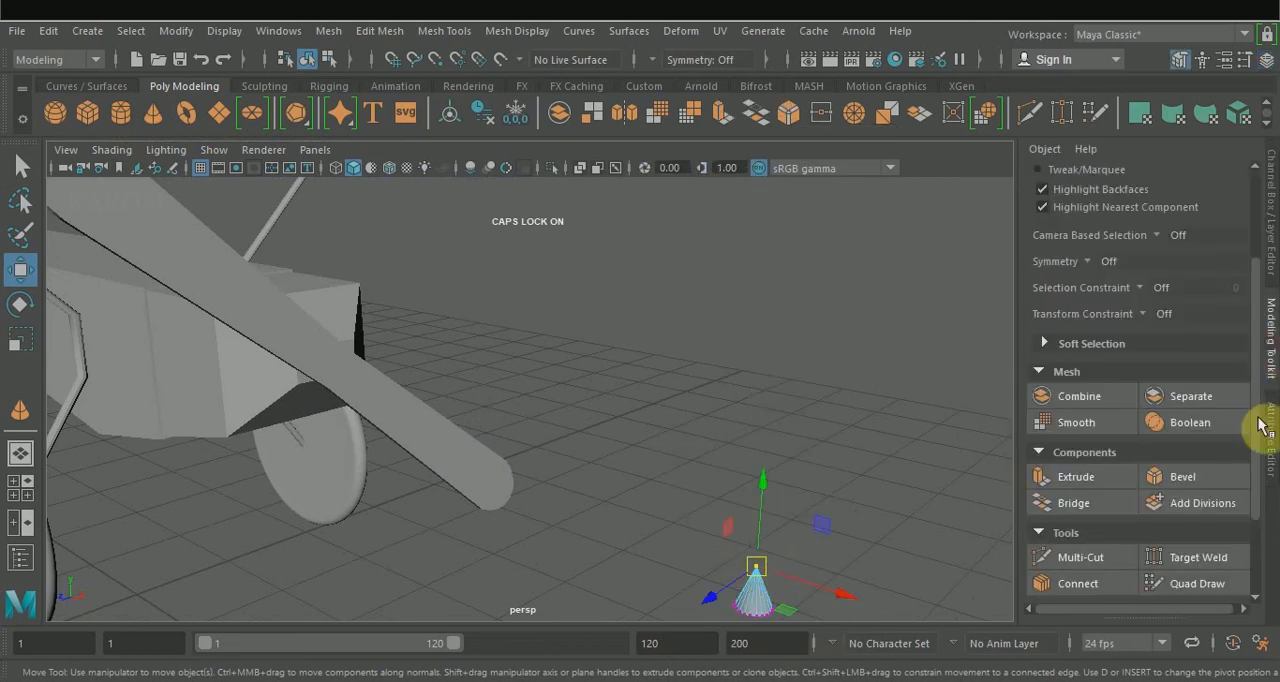
{"action": "left_click", "coordinate": [1183, 479]}
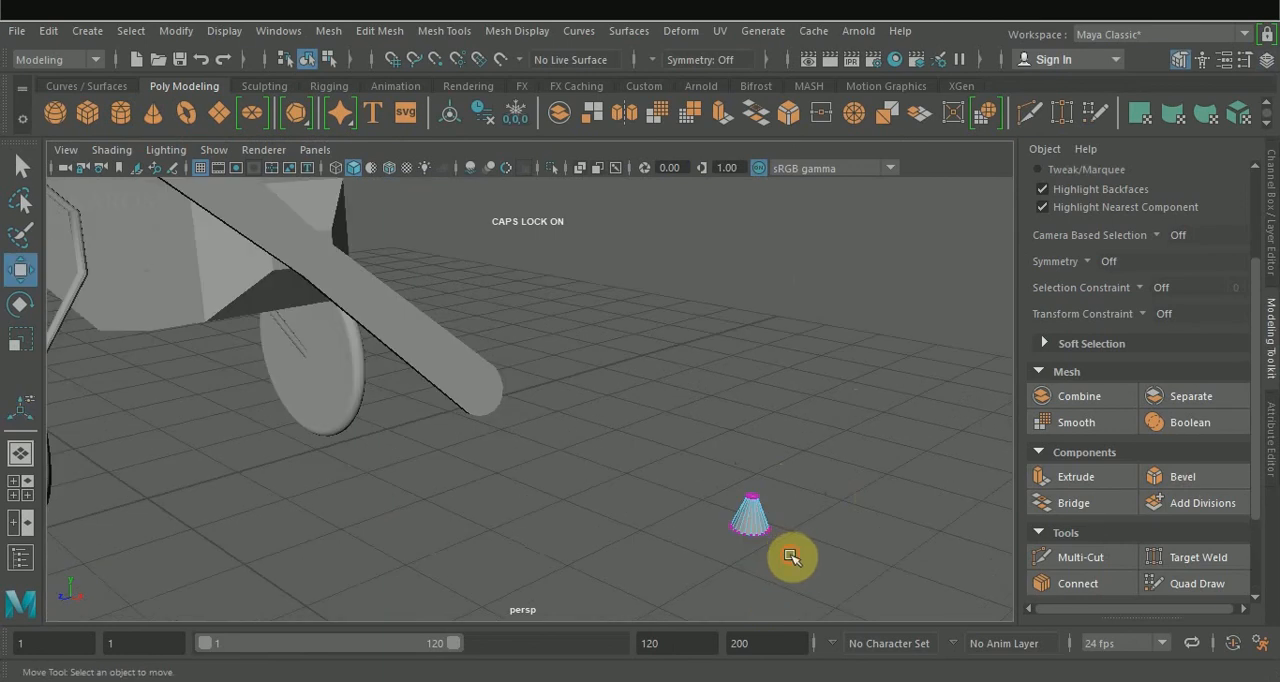
Give the truncated cone a black Blinn material.
{"action": "left_click_drag", "start_coordinate": [789, 555], "coordinate": [748, 532]}
{"action": "key", "text": "r"}
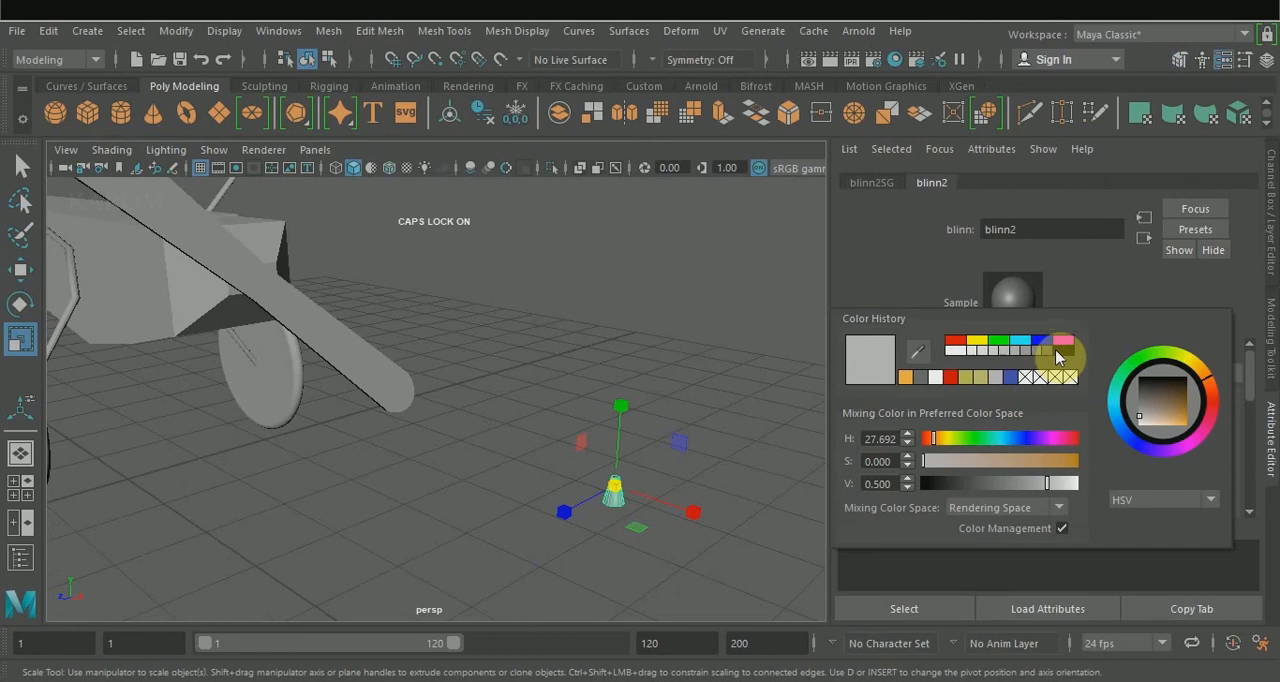
{"action": "left_click", "coordinate": [1060, 350]}
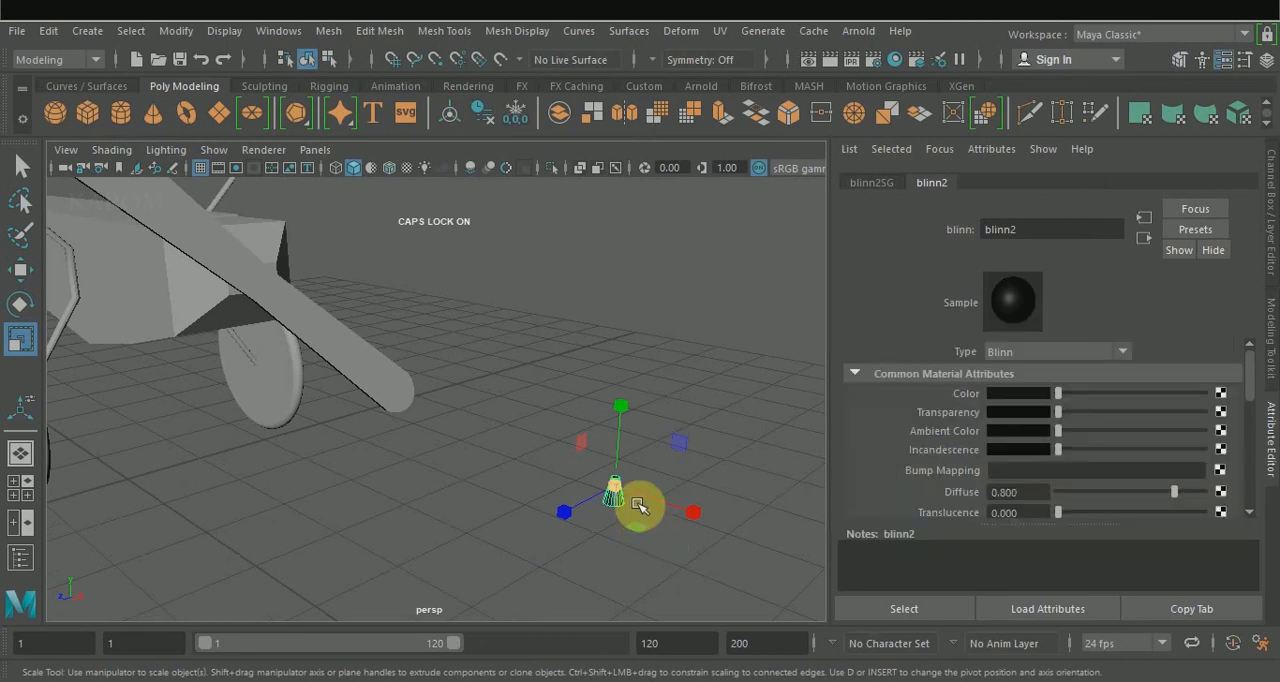
Set the truncated cone's Z rotation to -90 so it points forward.
{"action": "key", "text": "e"}
{"action": "left_click_drag", "start_coordinate": [738, 438], "coordinate": [714, 437], "text": "alt"}
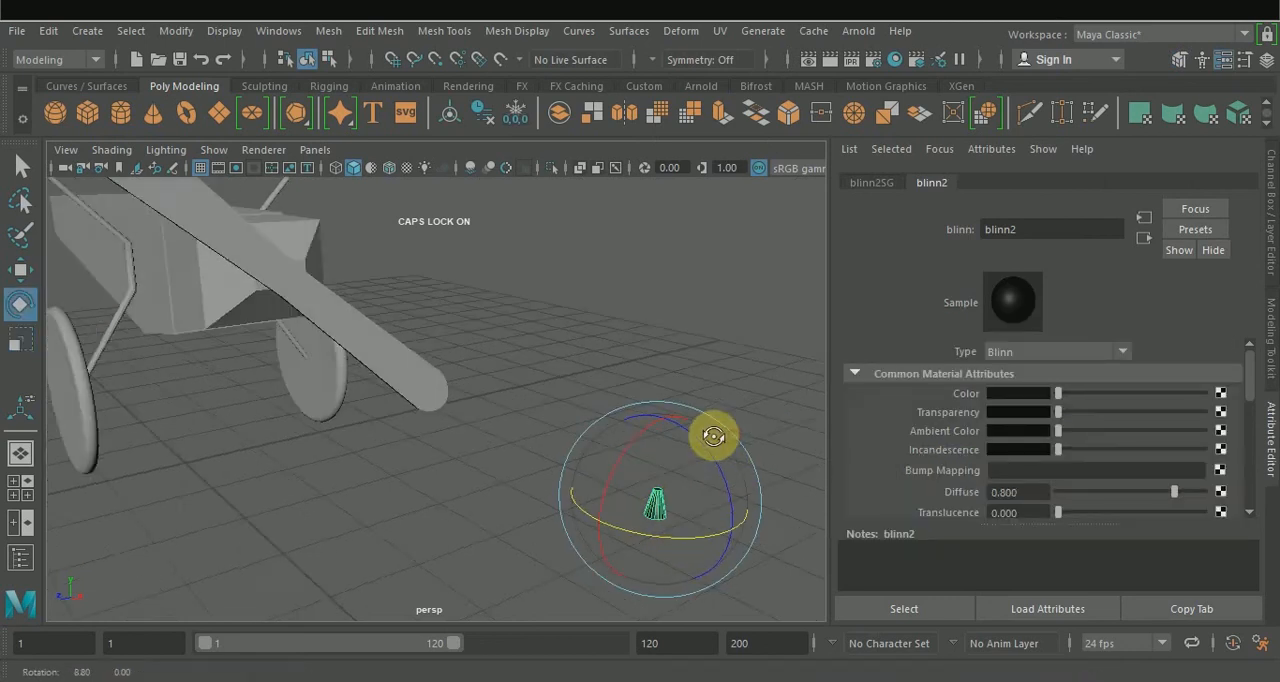
{"action": "left_click", "coordinate": [1272, 228]}
{"action": "left_click", "coordinate": [1240, 276]}
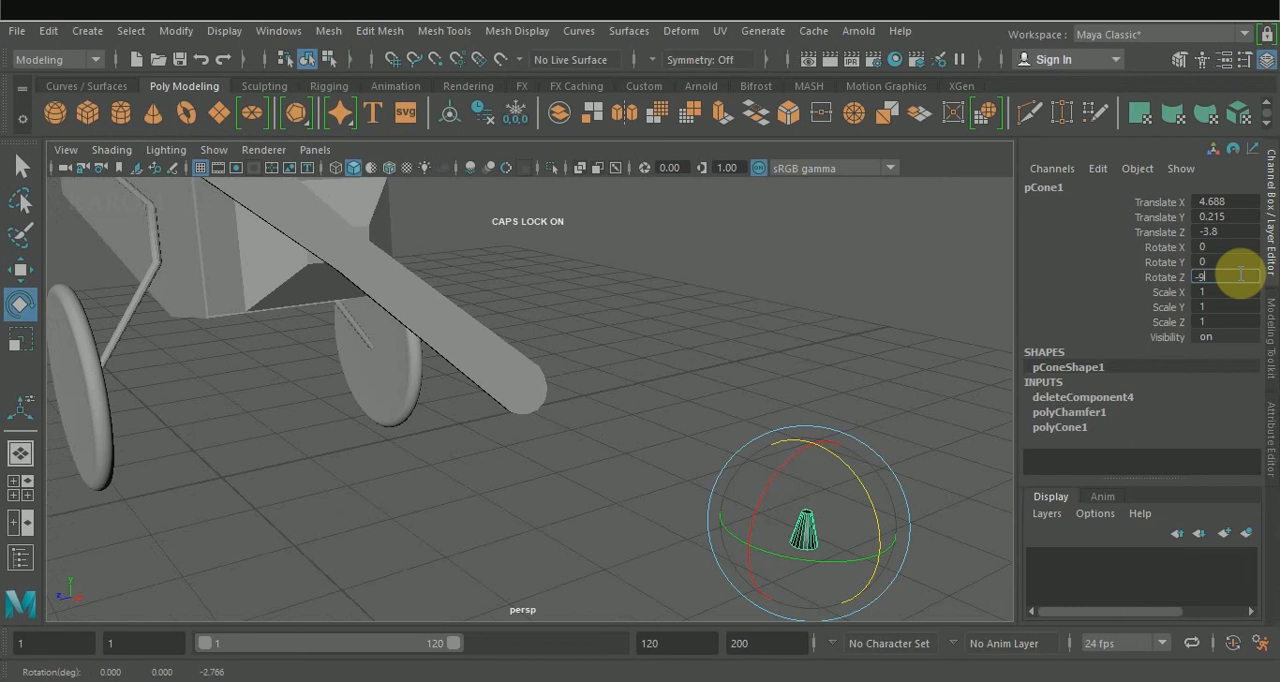
Position the cone at the propeller's centre on the nose tip, at about X 3.462, Y 2.905, Z -0.065.
{"action": "left_click_drag", "start_coordinate": [840, 502], "coordinate": [843, 510]}
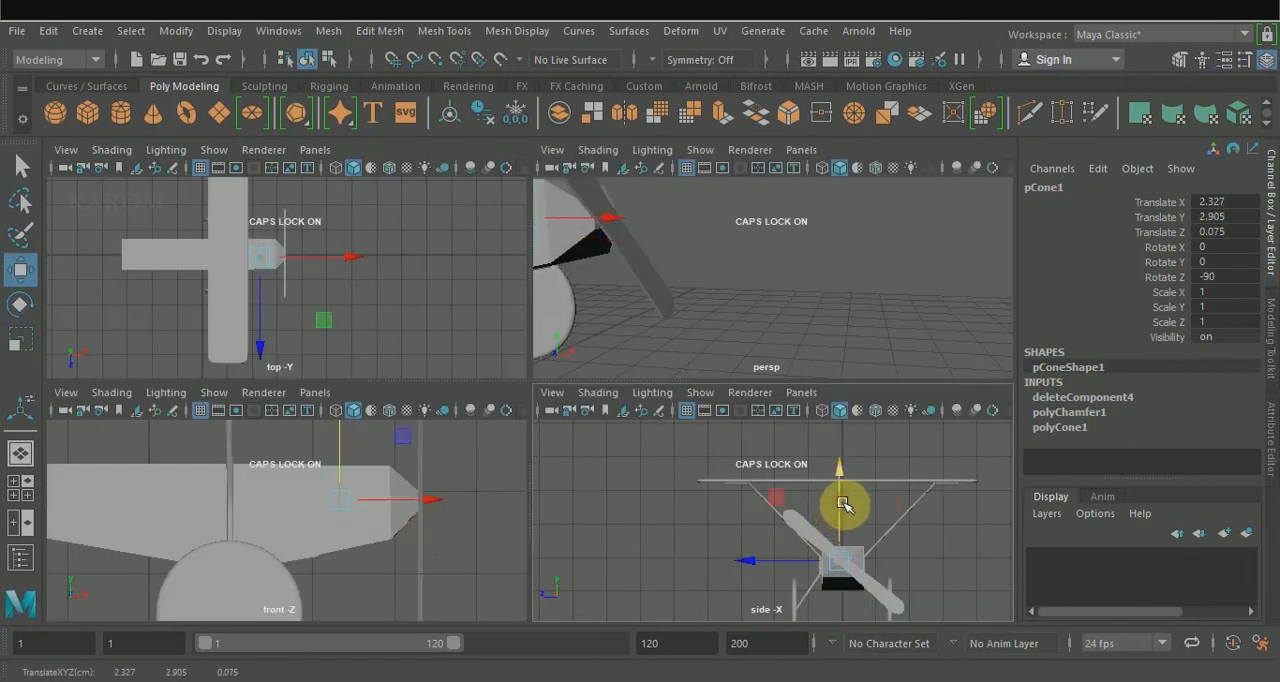
{"action": "left_click_drag", "start_coordinate": [758, 563], "coordinate": [787, 559]}
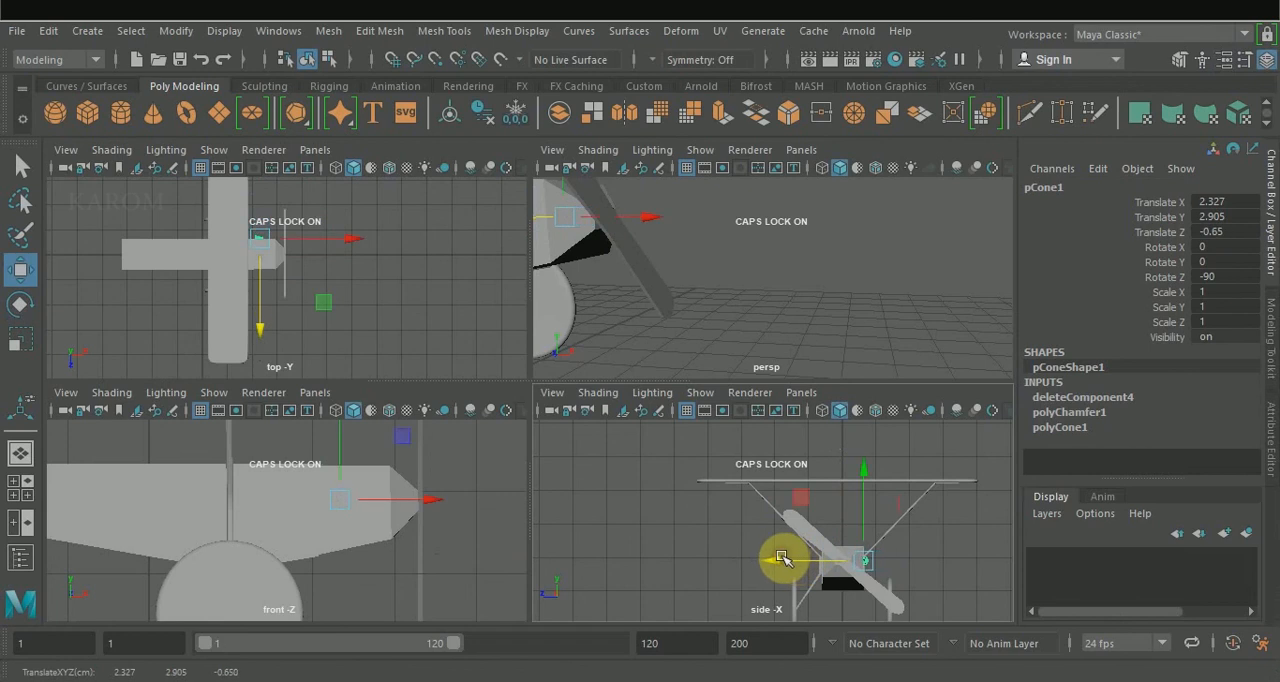
{"action": "left_click_drag", "start_coordinate": [819, 564], "coordinate": [810, 566]}
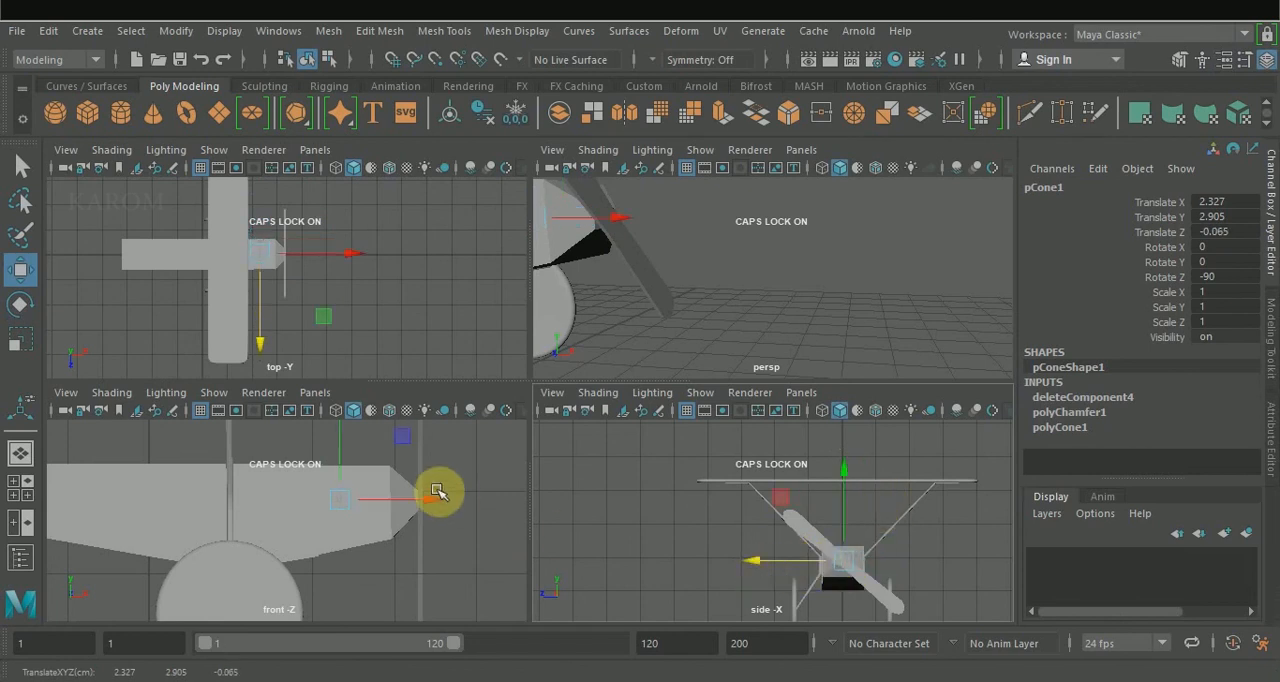
{"action": "left_click_drag", "start_coordinate": [423, 502], "coordinate": [510, 503]}
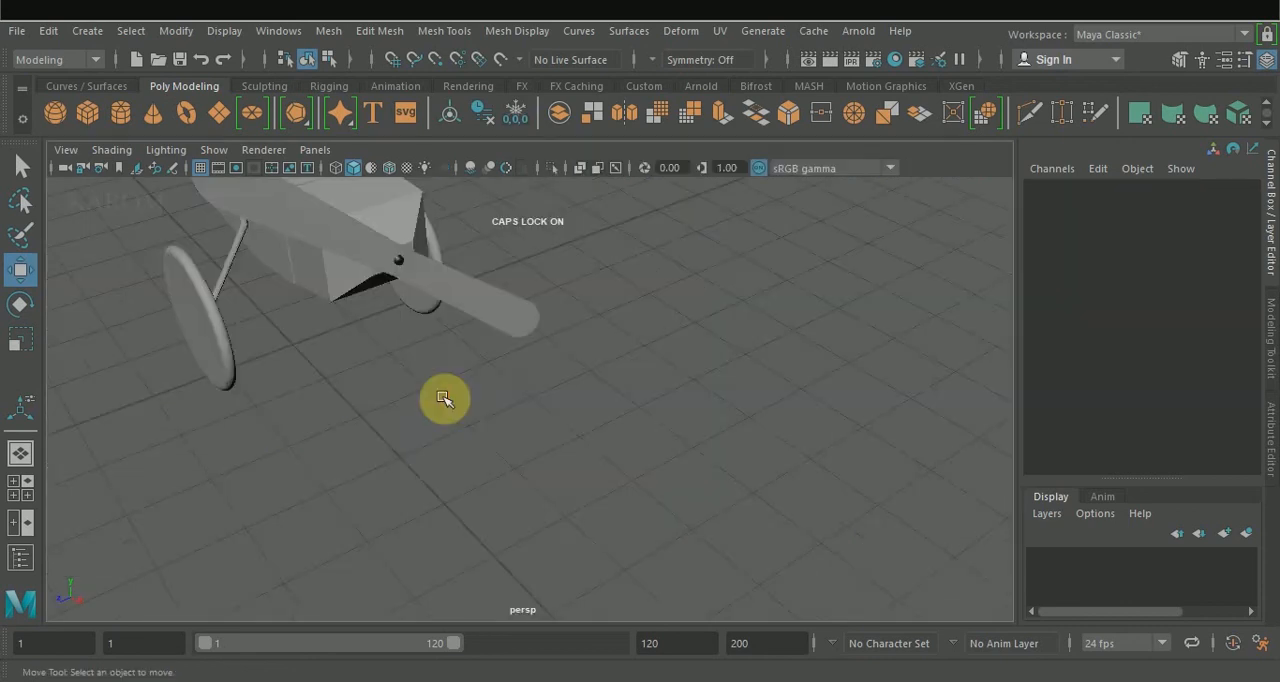
Assign a light brown Blinn material to the fuselage, wing, wheels and propeller blade.
{"action": "left_click_drag", "start_coordinate": [444, 398], "coordinate": [474, 423], "text": "alt"}
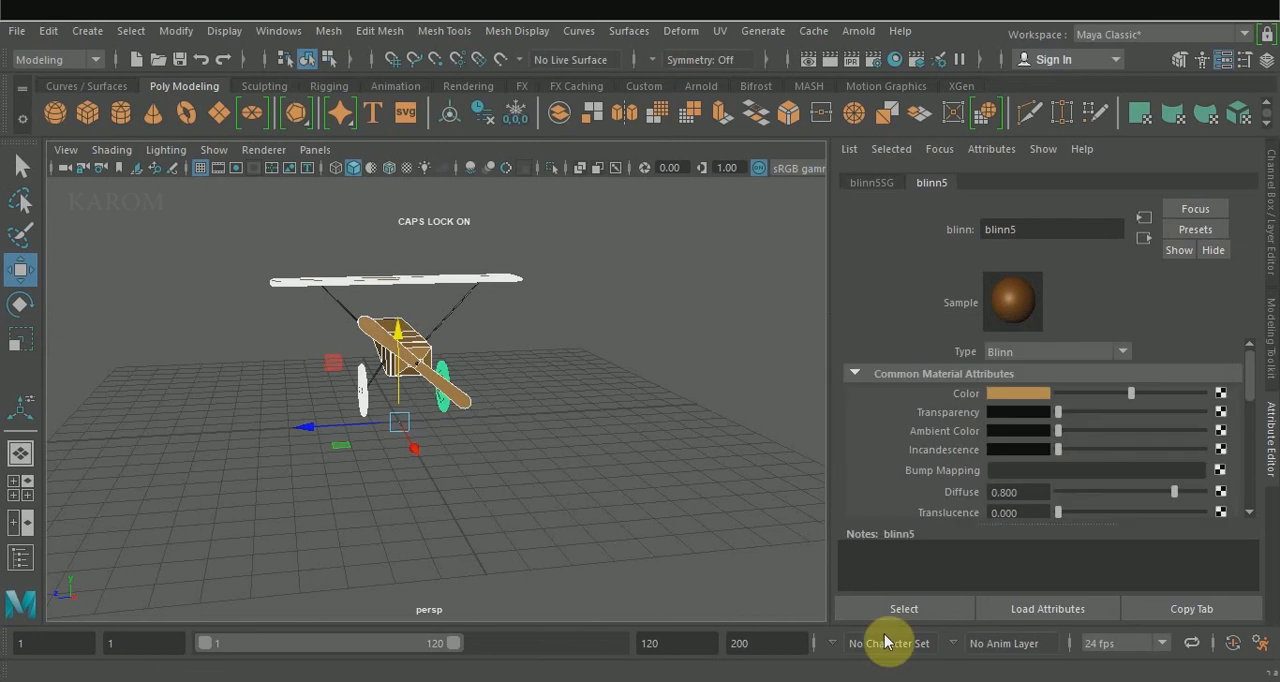
{"action": "left_click", "coordinate": [876, 608]}
{"action": "left_click_drag", "start_coordinate": [546, 346], "coordinate": [516, 320], "text": "alt"}
Duplicate the top wing and move the copy behind the airplane to about -5.601 in X.
{"action": "left_click", "coordinate": [521, 315]}
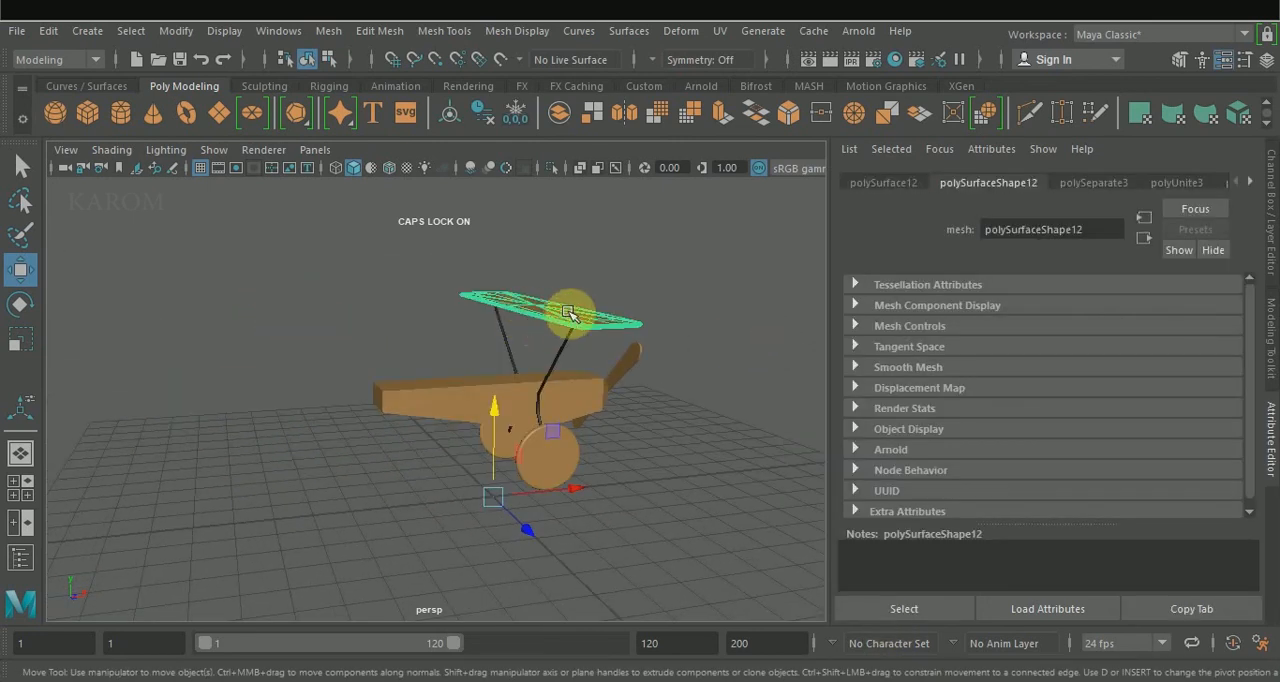
{"action": "key", "text": "ctrl+d"}
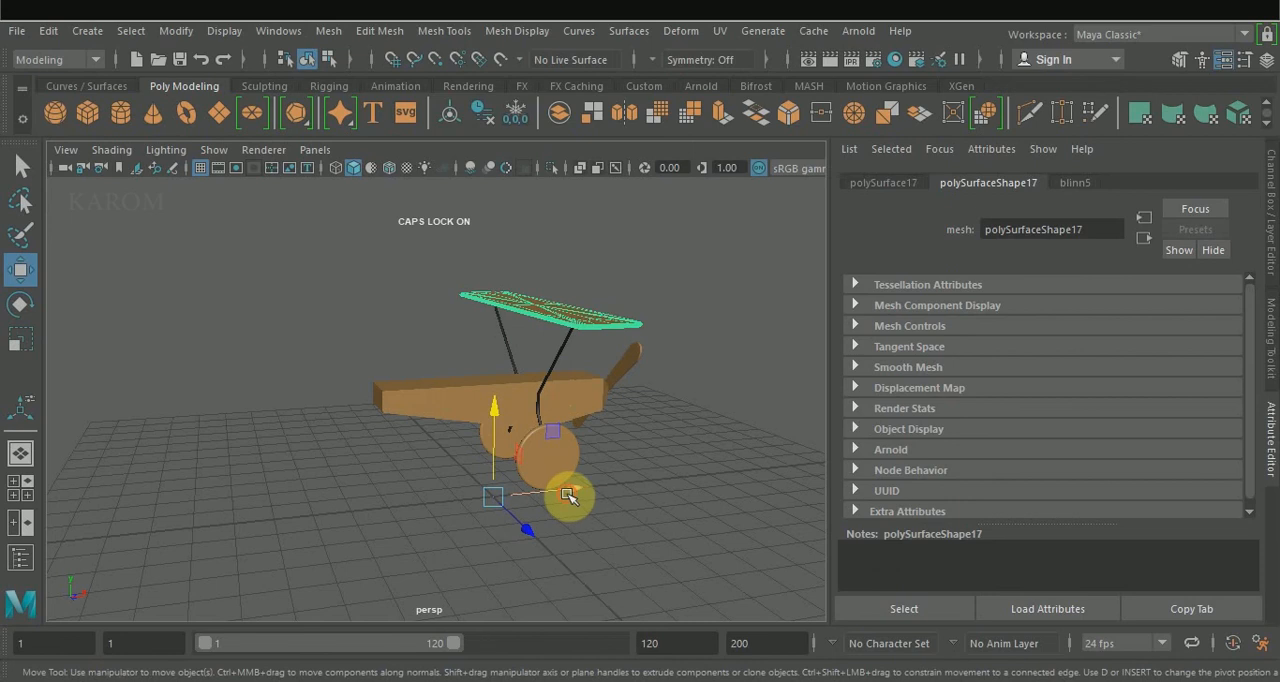
{"action": "left_click_drag", "start_coordinate": [570, 492], "coordinate": [374, 500]}
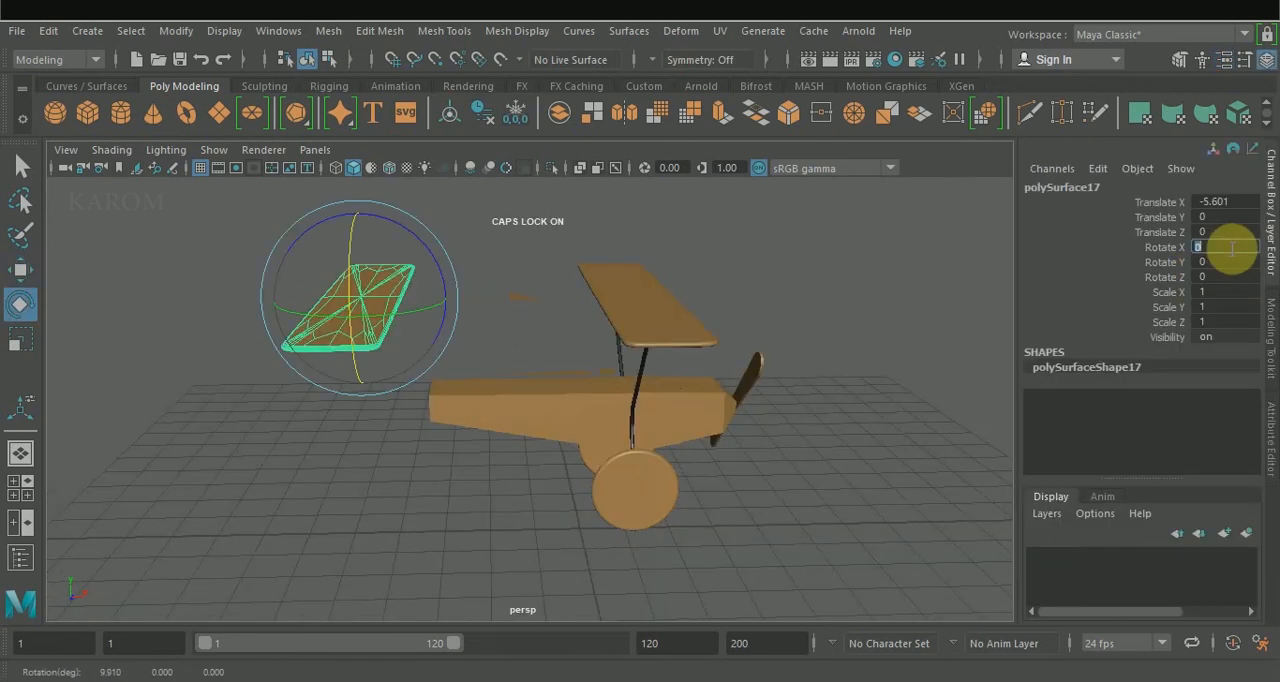
Set the wing copy's X rotation to 90 and scale it to about 0.636 in X and 0.156 in Z.
{"action": "type", "text": "90"}
{"action": "key", "text": "Return"}
{"action": "key", "text": "r"}
{"action": "left_click_drag", "start_coordinate": [372, 390], "coordinate": [441, 334]}
Move the scaled wing copy onto the fuselage's rear end as a tail fin, centred across its width.
{"action": "key", "text": "w"}
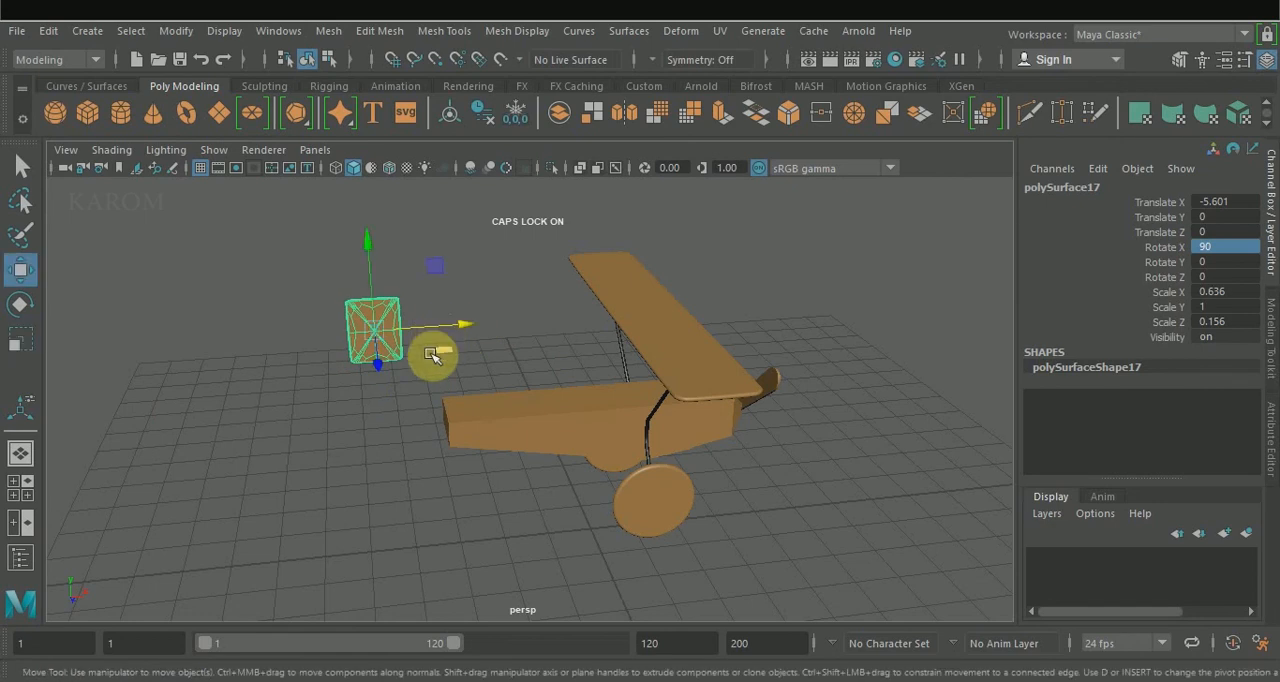
{"action": "left_click_drag", "start_coordinate": [688, 402], "coordinate": [756, 401], "text": "alt"}
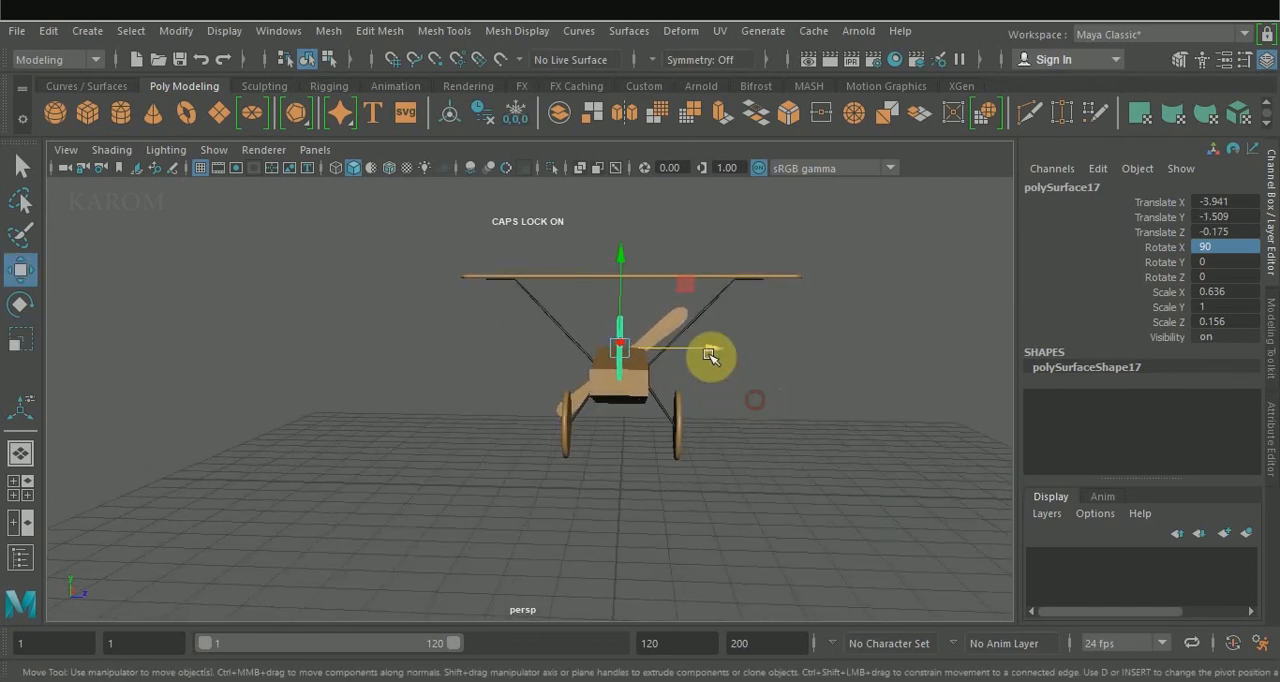
{"action": "left_click_drag", "start_coordinate": [713, 350], "coordinate": [709, 349]}
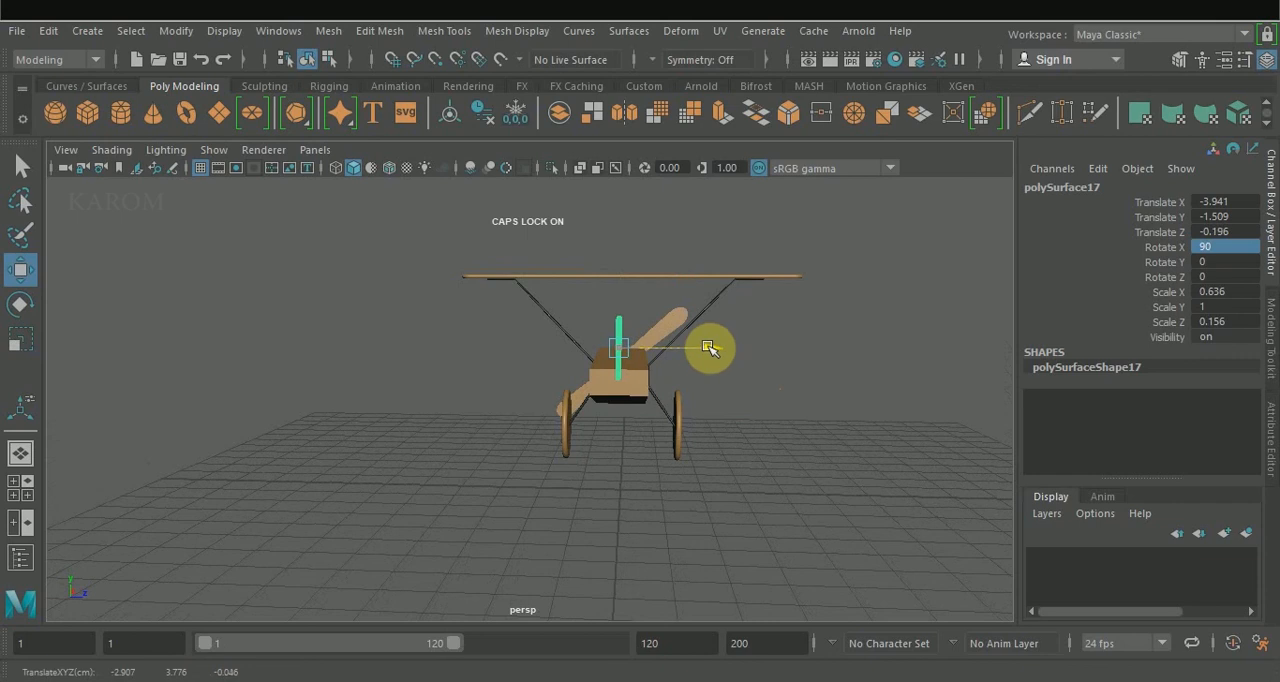
Tilt the tail fin backward to about 36 degrees in Z and adjust its position on the fuselage's rear end.
{"action": "key", "text": "e"}
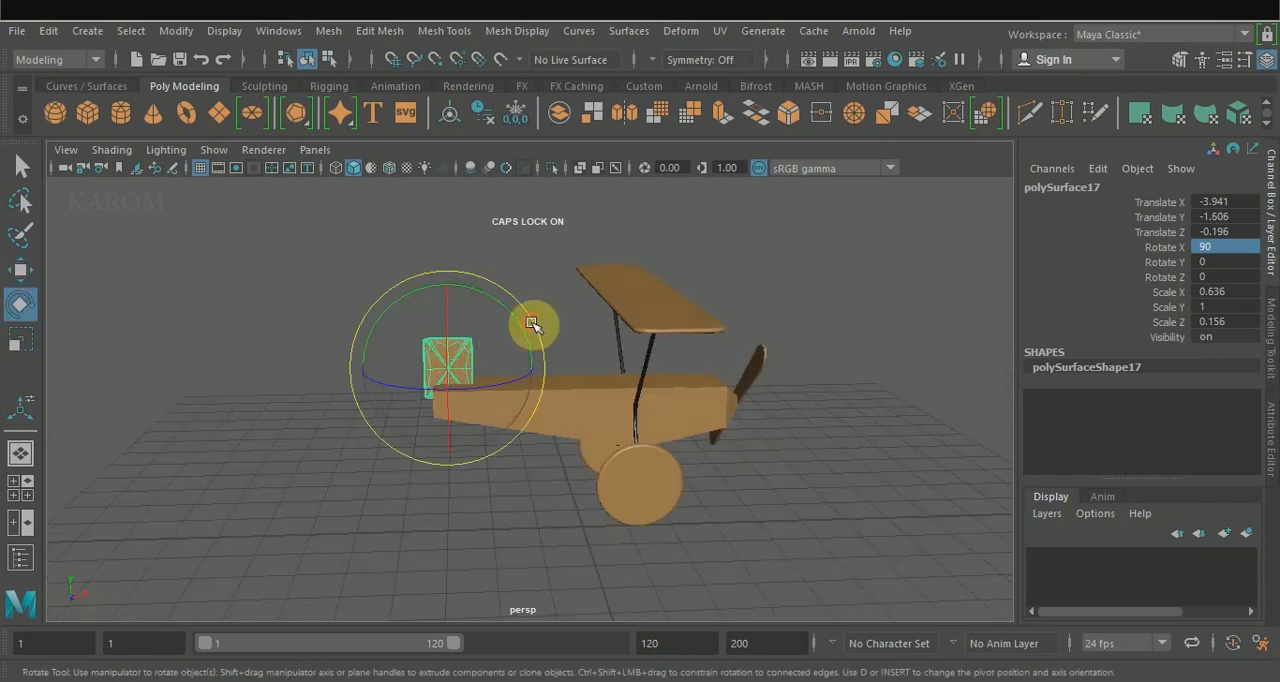
{"action": "mouse_move", "coordinate": [531, 325]}
{"action": "left_mouse_down"}
{"action": "mouse_move", "coordinate": [508, 309]}
{"action": "mouse_move", "coordinate": [535, 345]}
{"action": "left_mouse_up"}
{"action": "key", "text": "w"}
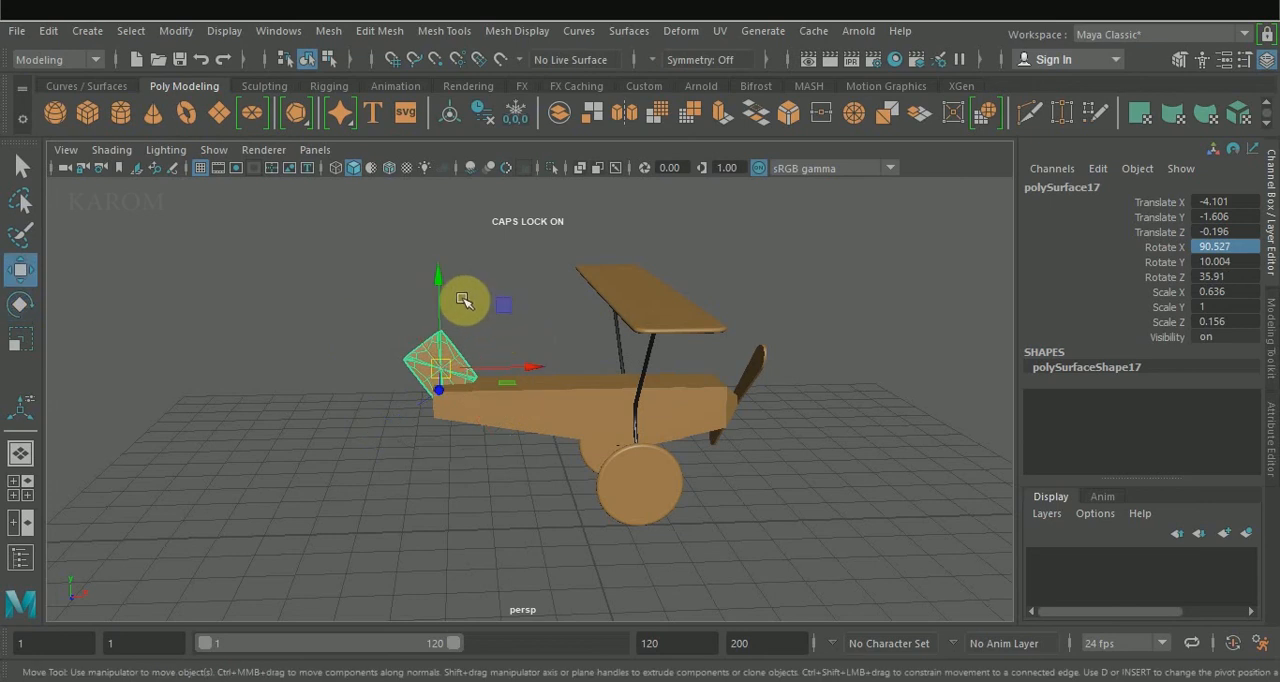
{"action": "left_click_drag", "start_coordinate": [438, 287], "coordinate": [437, 283]}
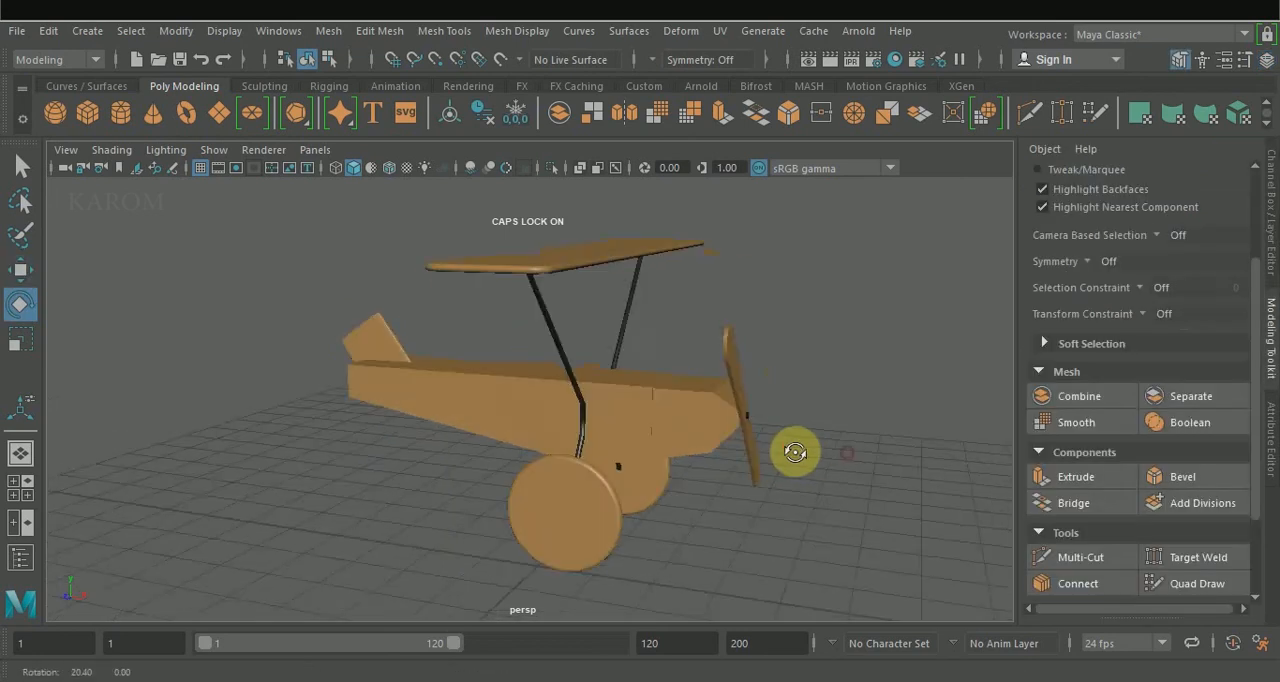
Inspect the airplane from several sides with all parts selected and compare it with the reference photo in the photo viewer.
{"action": "left_click_drag", "start_coordinate": [791, 451], "coordinate": [873, 430], "text": "alt"}
{"action": "left_click_drag", "start_coordinate": [864, 355], "coordinate": [790, 403], "text": "alt"}
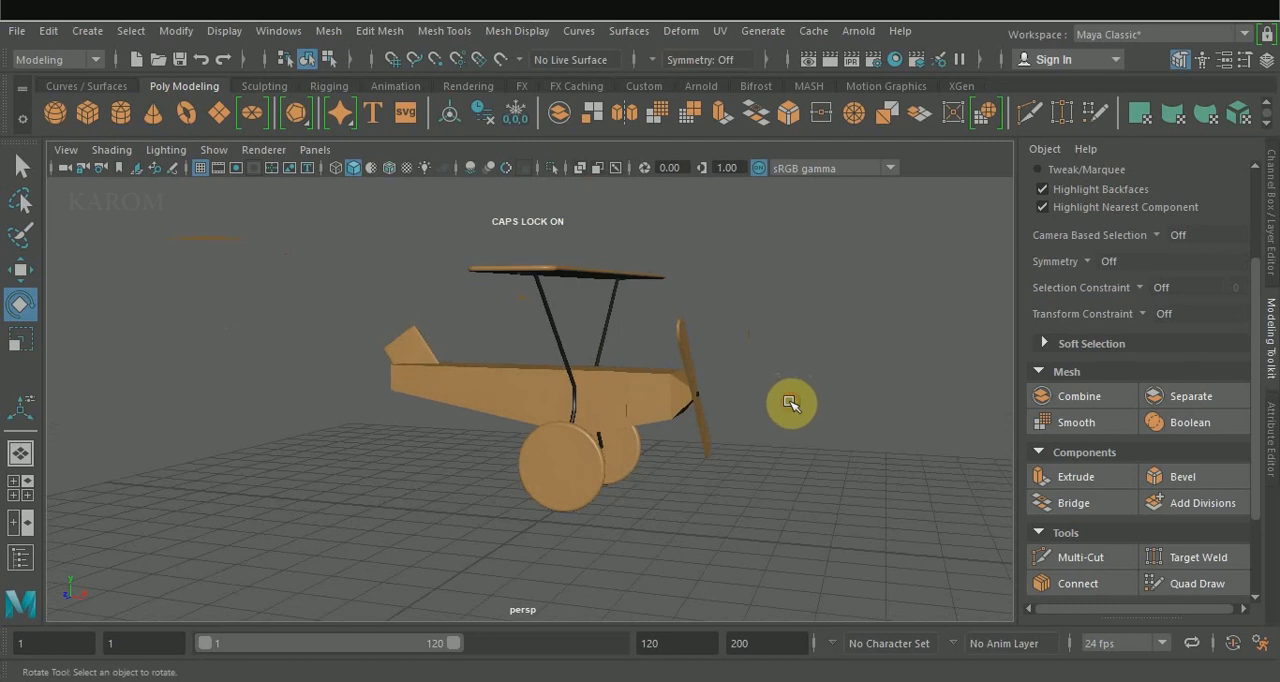
{"action": "left_click_drag", "start_coordinate": [314, 226], "coordinate": [744, 529]}
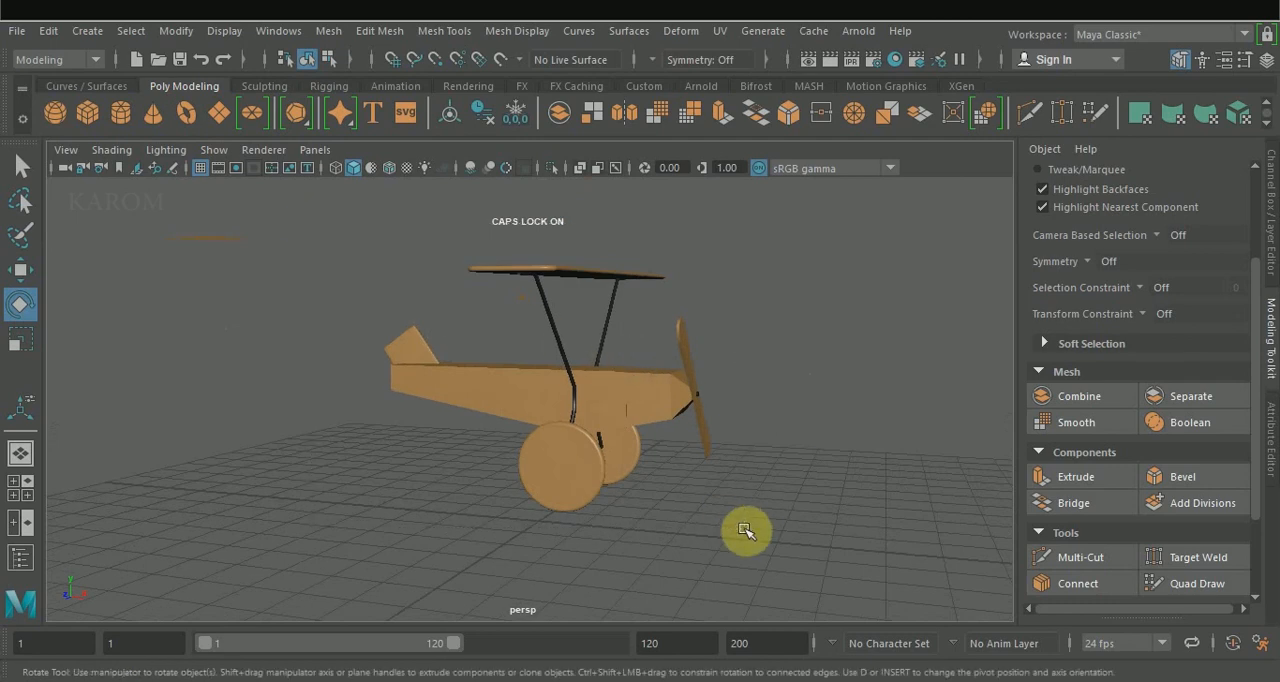
{"action": "left_click_drag", "start_coordinate": [636, 422], "coordinate": [534, 451], "text": "alt"}
{"action": "key", "text": "alt+Tab"}
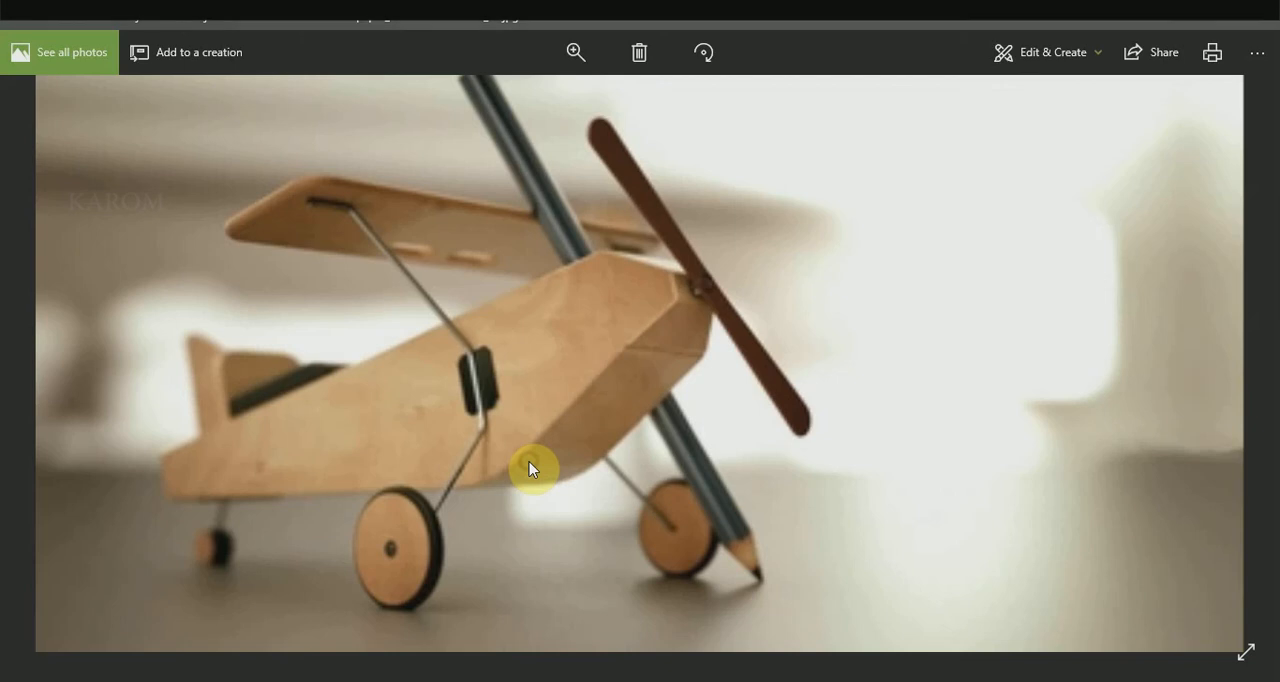
{"action": "key", "text": "alt+Tab"}
{"action": "scroll", "coordinate": [546, 437], "scroll_direction": "up", "scroll_amount": 5}
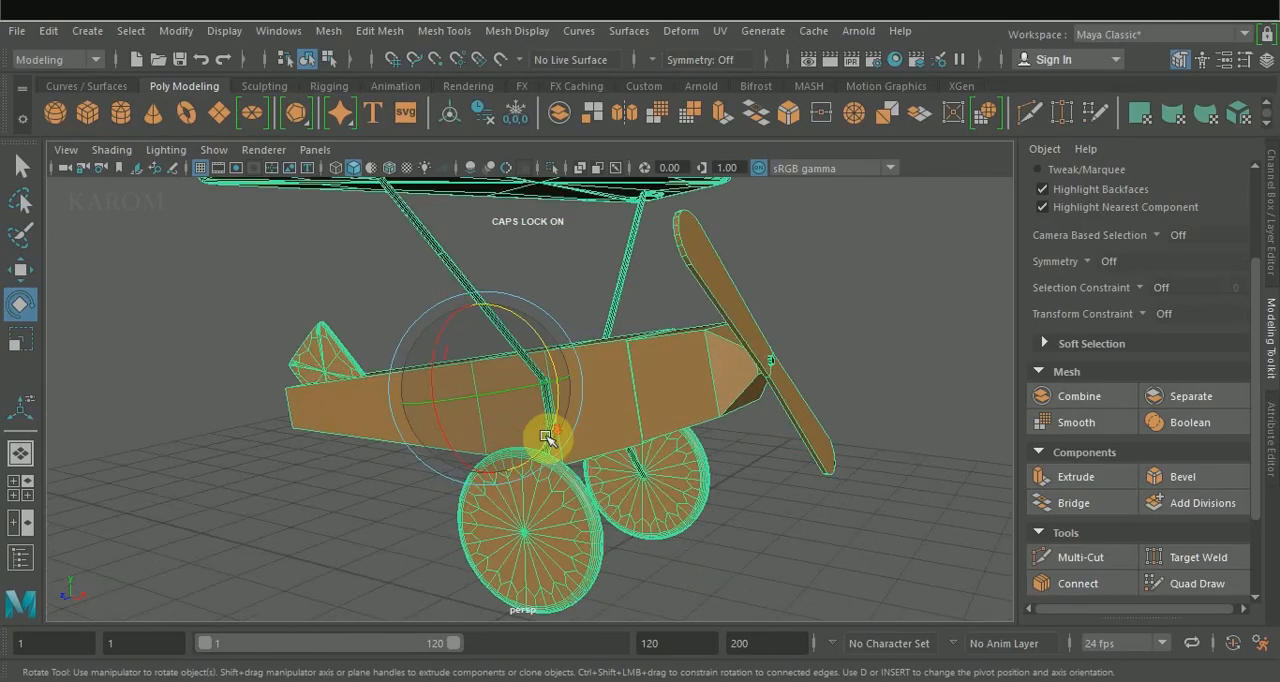
{"action": "scroll", "coordinate": [546, 437], "scroll_direction": "down", "scroll_amount": 3}
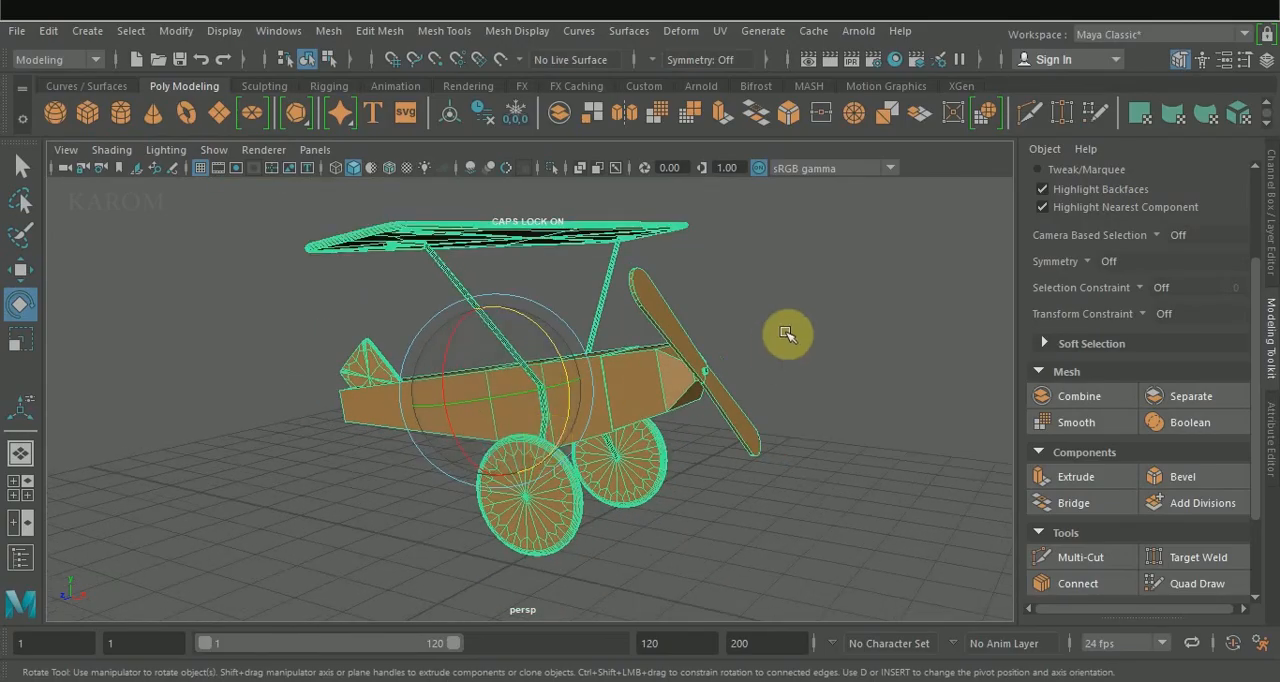
{"action": "middle_click_drag", "start_coordinate": [787, 328], "coordinate": [743, 343], "text": "alt"}
{"action": "scroll", "coordinate": [715, 359], "scroll_direction": "up", "scroll_amount": 3}
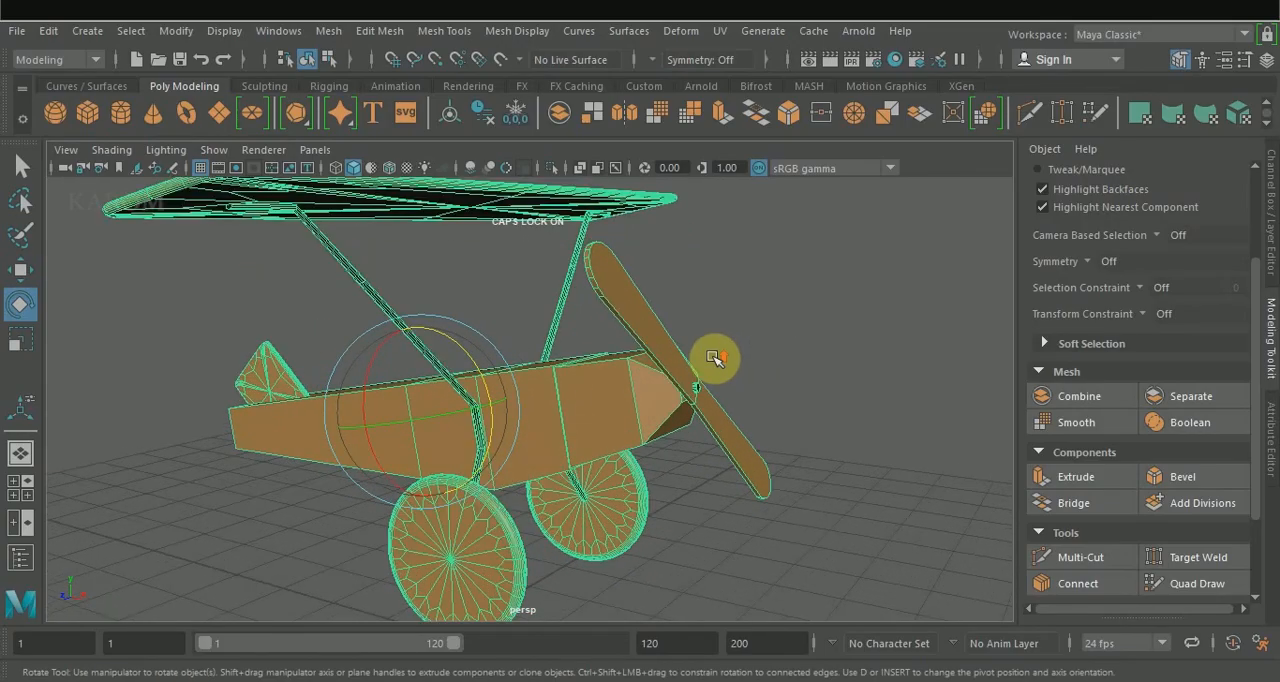